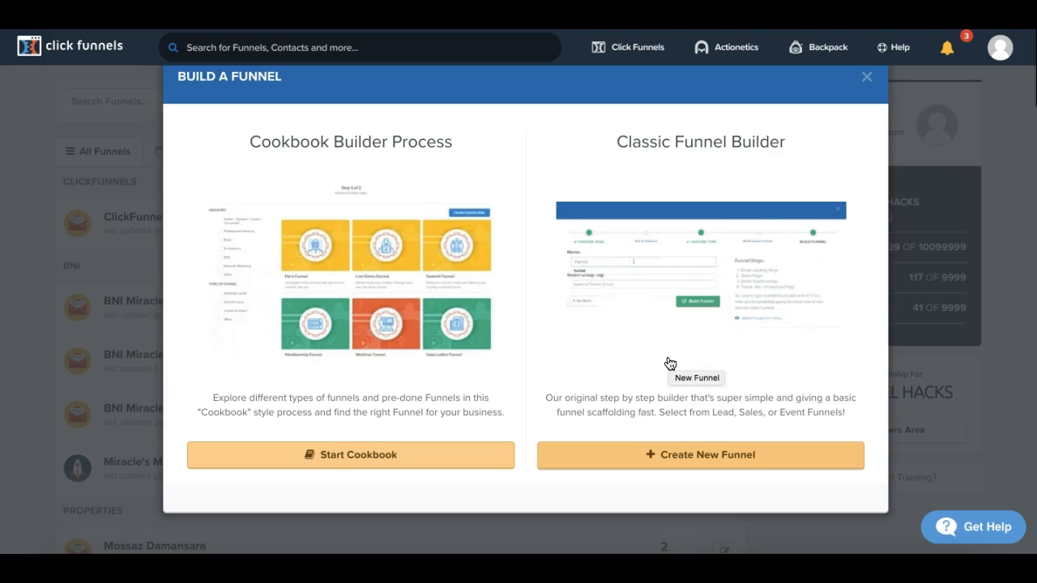
Step: Create a classic Collect Emails funnel named Lead Page For Coaching Services, without a group tag
{"action": "left_click", "coordinate": [715, 450]}
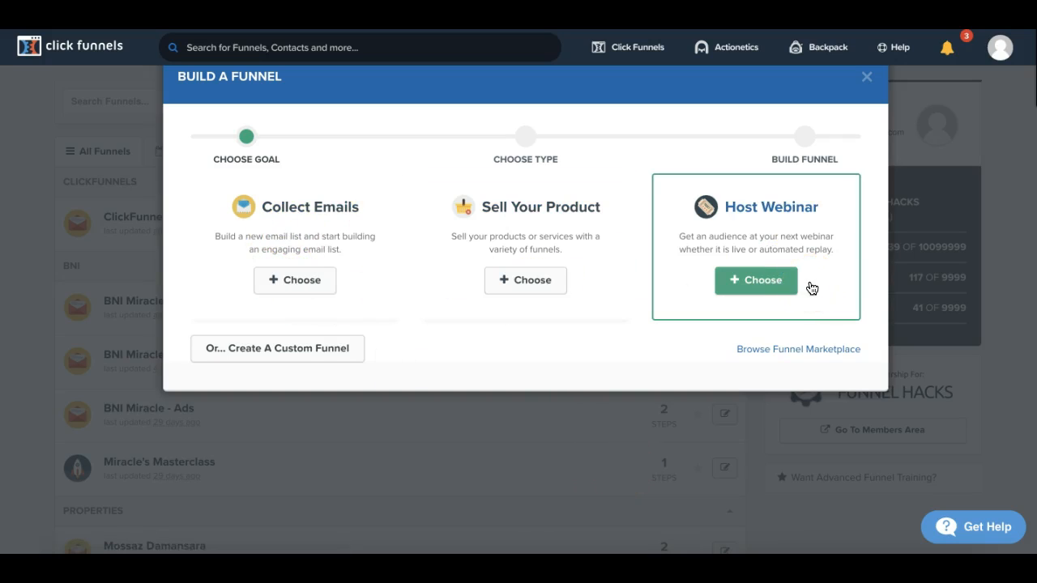
{"action": "left_click", "coordinate": [300, 281]}
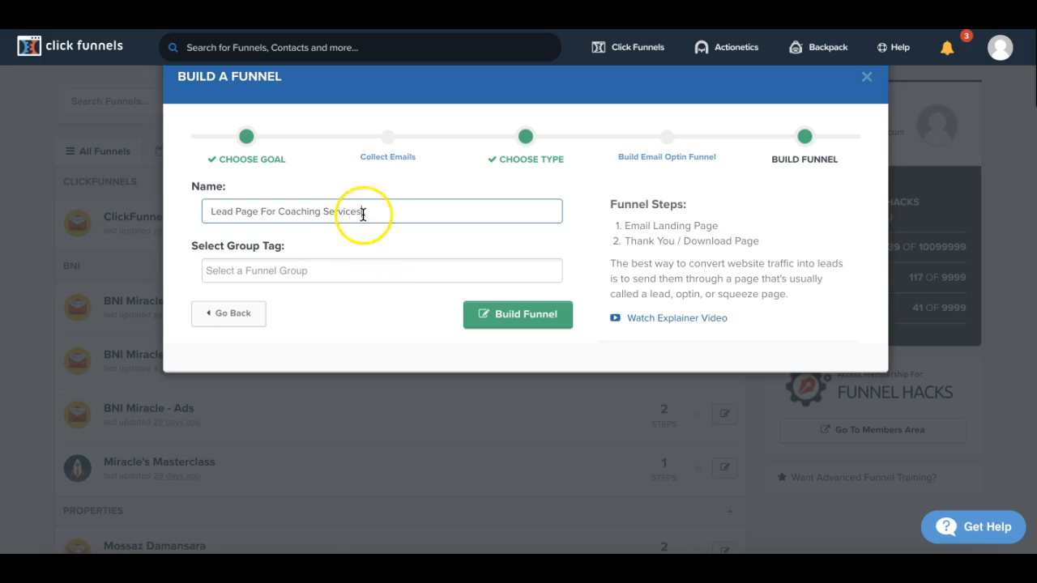
{"action": "left_click", "coordinate": [498, 310]}
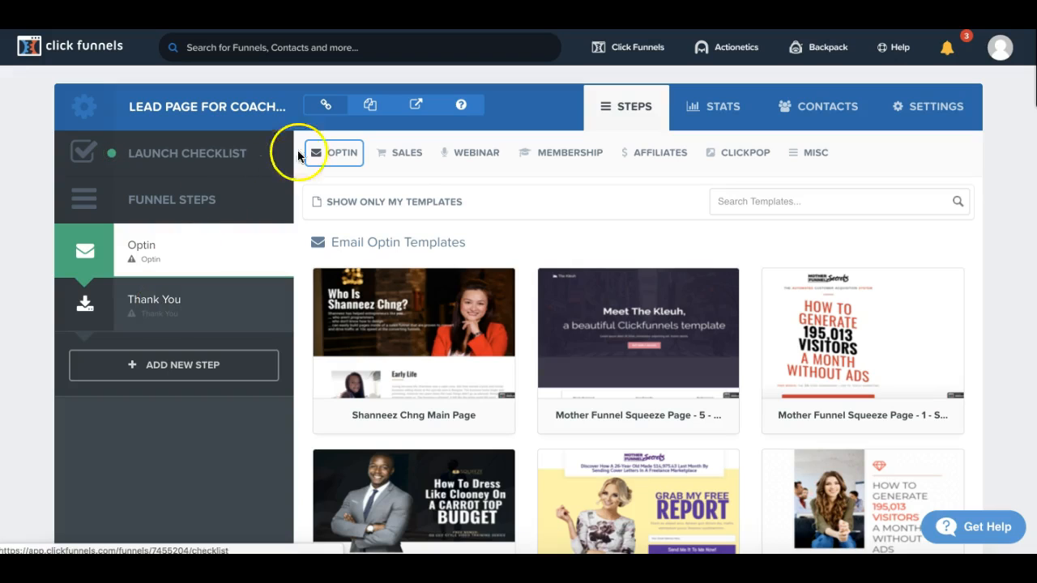
Step: Browse the email optin templates for a design that suits the coaching lead page
{"action": "scroll", "coordinate": [606, 221], "scroll_direction": "down", "scroll_amount": 2}
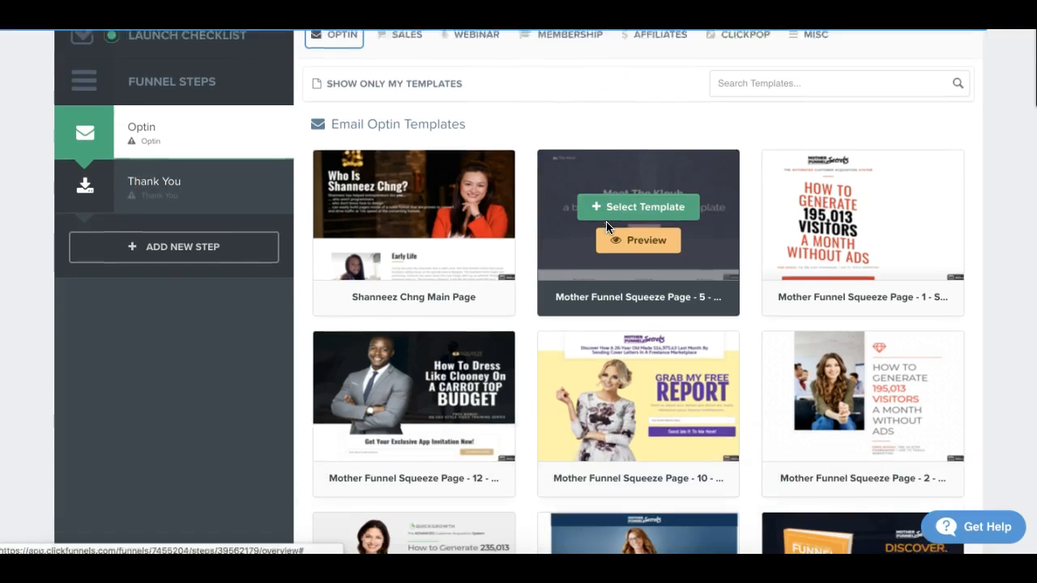
{"action": "scroll", "coordinate": [606, 221], "scroll_direction": "down", "scroll_amount": 3}
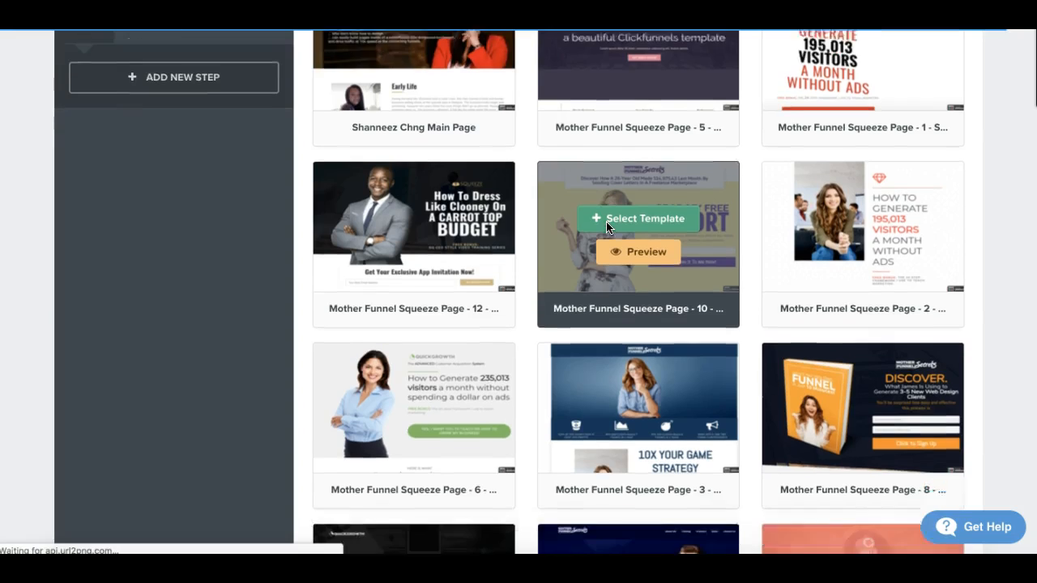
{"action": "scroll", "coordinate": [606, 223], "scroll_direction": "down", "scroll_amount": 4}
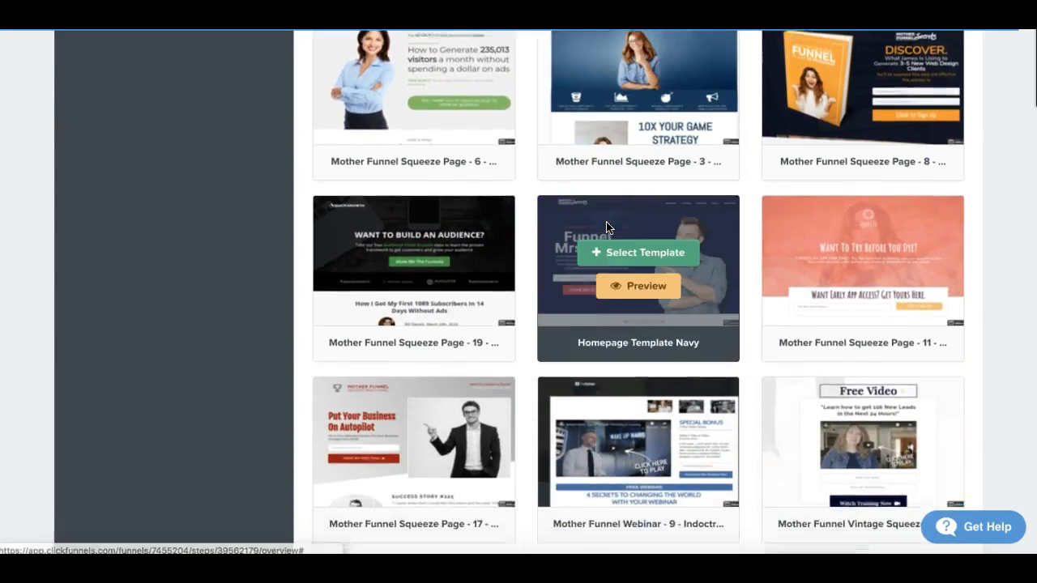
{"action": "scroll", "coordinate": [606, 227], "scroll_direction": "down", "scroll_amount": 6}
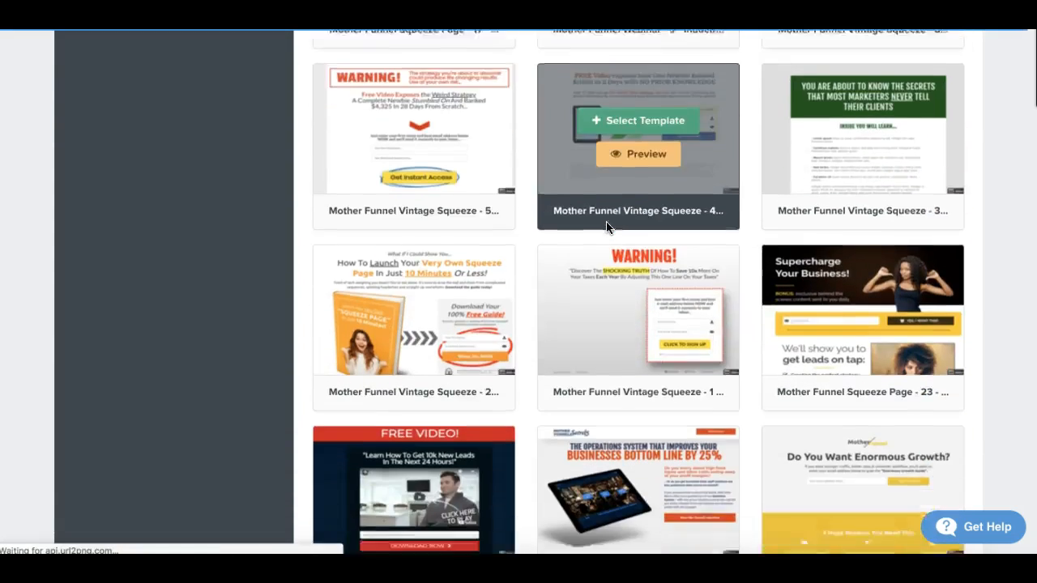
{"action": "scroll", "coordinate": [606, 227], "scroll_direction": "down", "scroll_amount": 7}
{"action": "scroll", "coordinate": [608, 228], "scroll_direction": "down", "scroll_amount": 8}
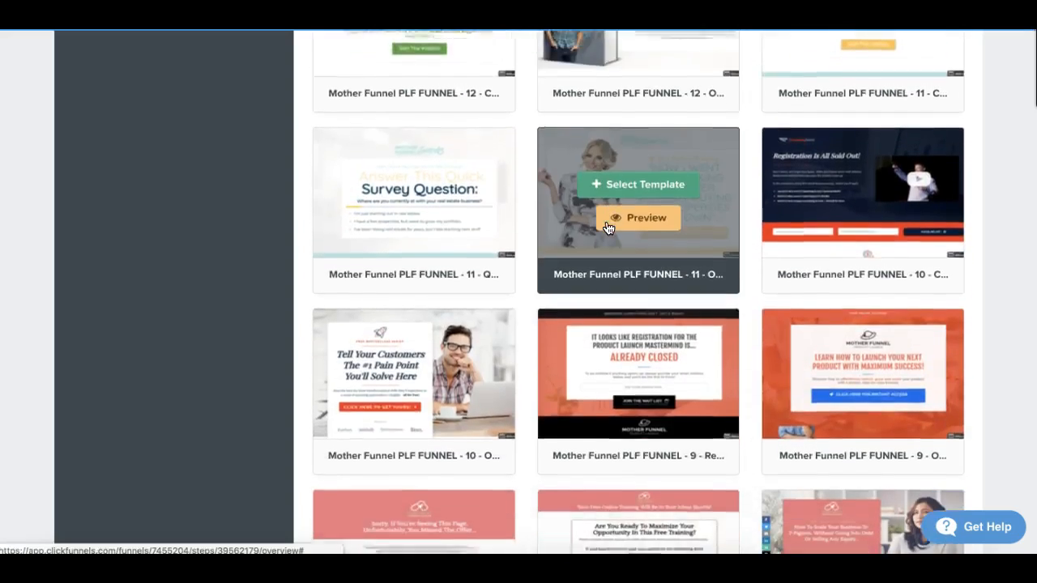
{"action": "scroll", "coordinate": [608, 227], "scroll_direction": "down", "scroll_amount": 8}
{"action": "scroll", "coordinate": [608, 227], "scroll_direction": "down", "scroll_amount": 5}
{"action": "scroll", "coordinate": [607, 228], "scroll_direction": "up", "scroll_amount": 2}
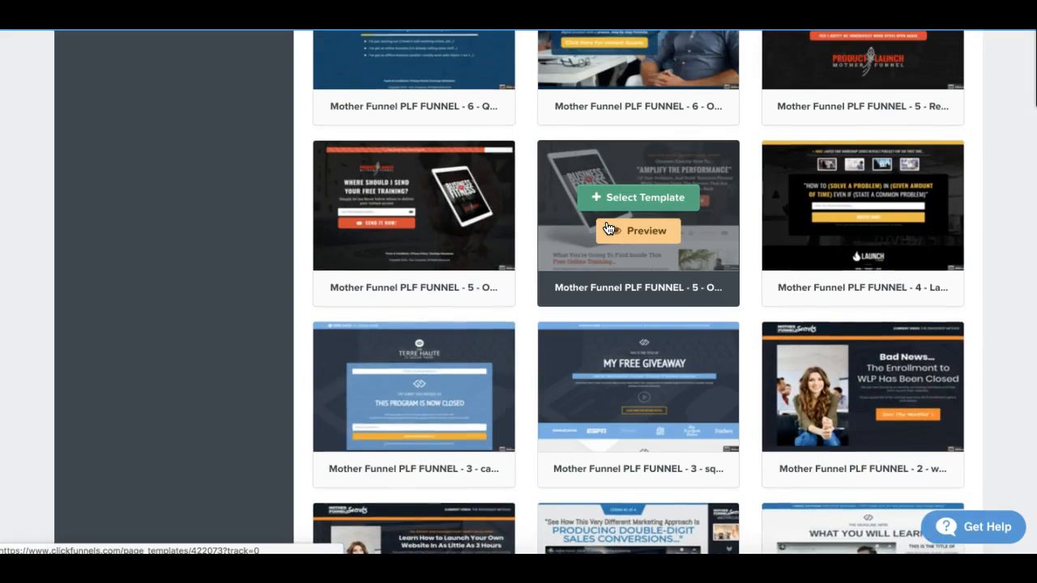
{"action": "scroll", "coordinate": [608, 227], "scroll_direction": "down", "scroll_amount": 7}
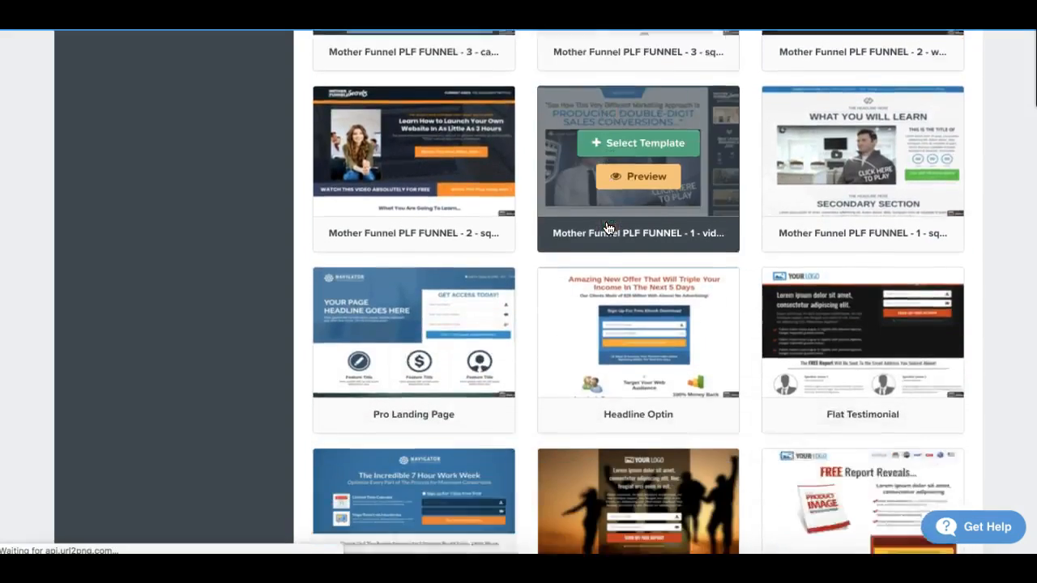
{"action": "scroll", "coordinate": [608, 228], "scroll_direction": "down", "scroll_amount": 6}
{"action": "scroll", "coordinate": [607, 227], "scroll_direction": "up", "scroll_amount": 8}
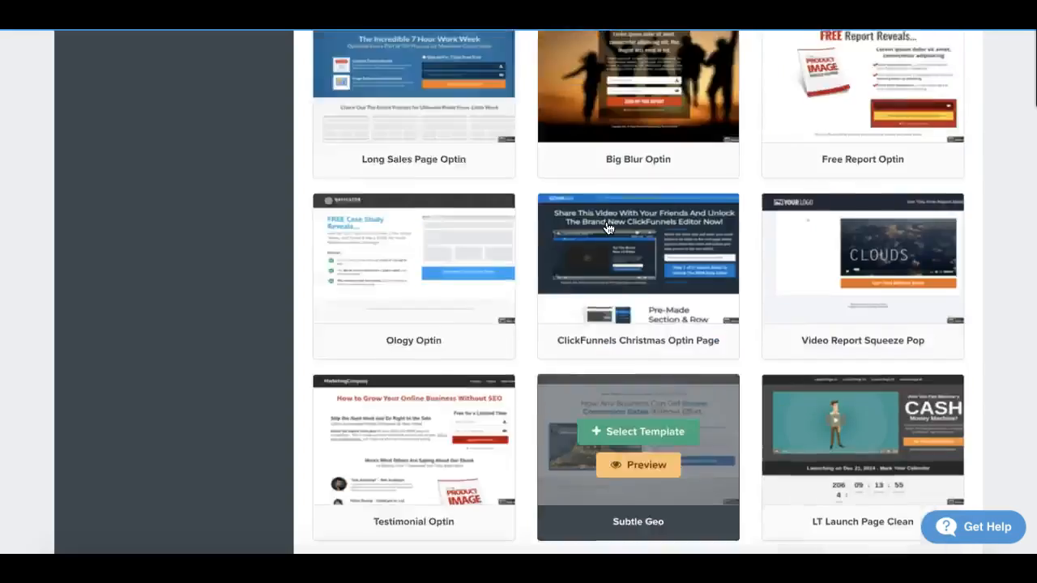
{"action": "scroll", "coordinate": [607, 228], "scroll_direction": "up", "scroll_amount": 10}
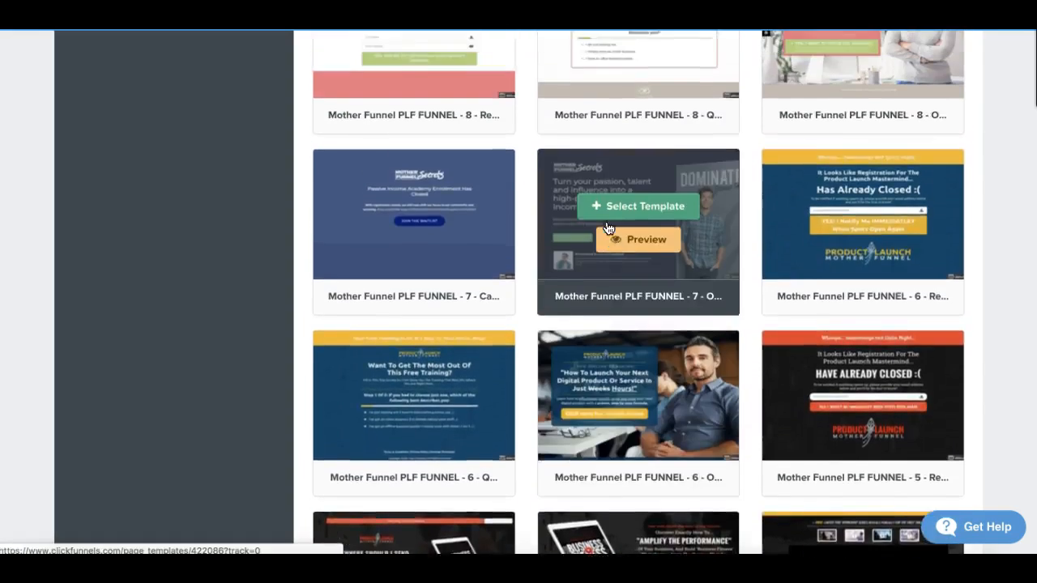
{"action": "scroll", "coordinate": [607, 228], "scroll_direction": "up", "scroll_amount": 8}
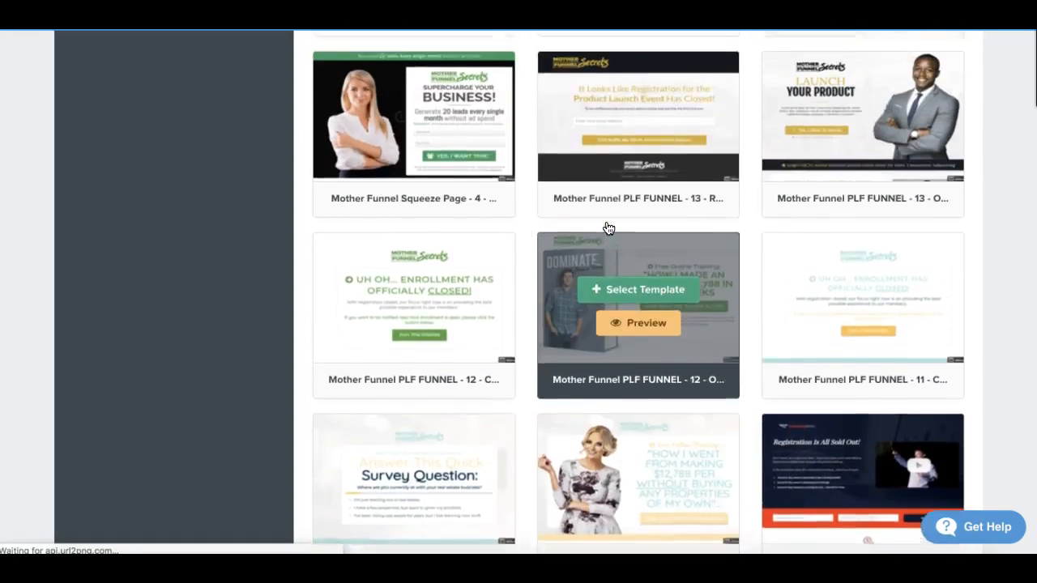
{"action": "scroll", "coordinate": [608, 227], "scroll_direction": "up", "scroll_amount": 1}
{"action": "scroll", "coordinate": [608, 227], "scroll_direction": "up", "scroll_amount": 7}
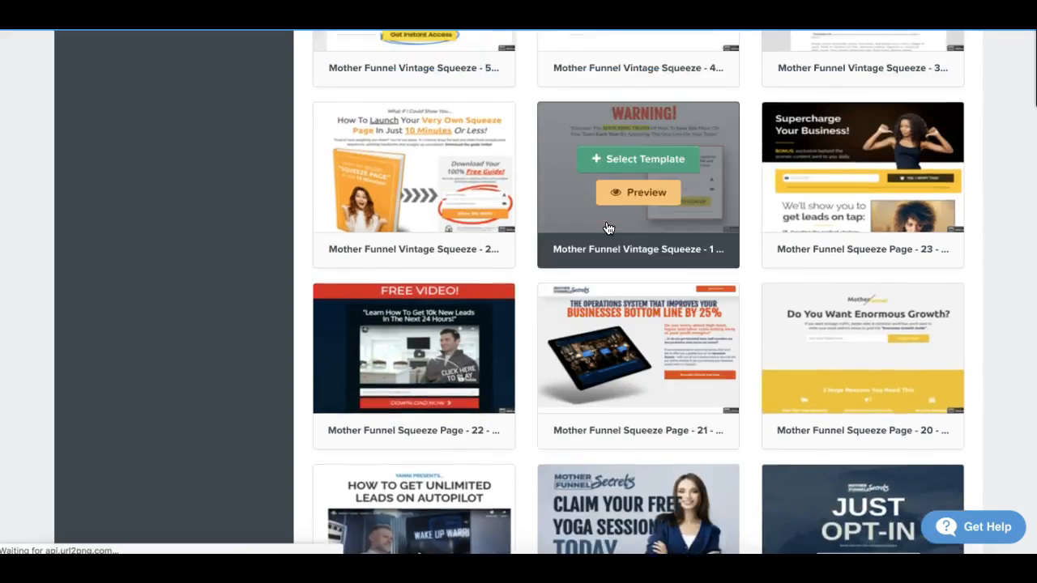
{"action": "scroll", "coordinate": [608, 228], "scroll_direction": "up", "scroll_amount": 7}
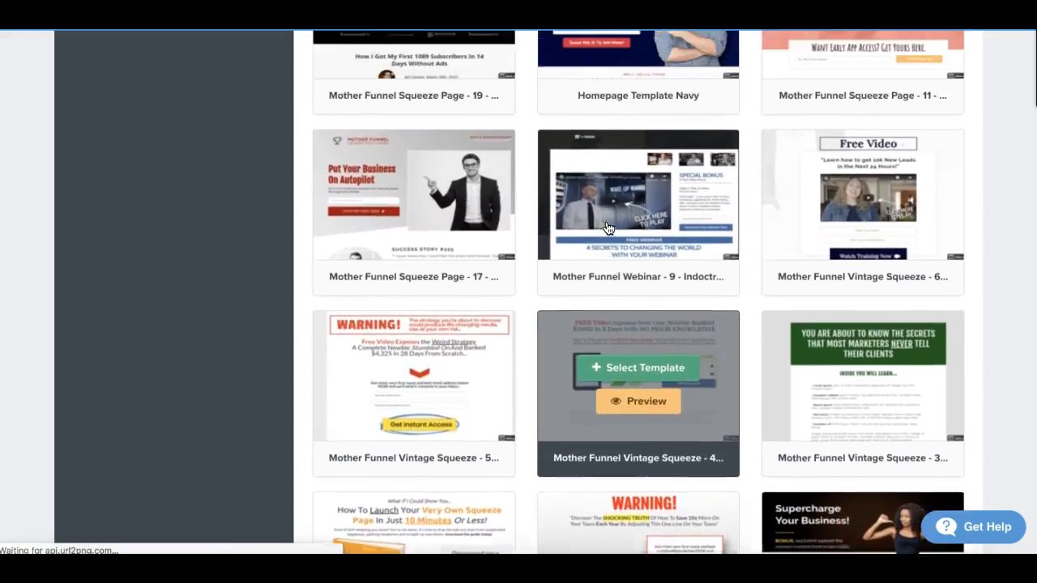
{"action": "scroll", "coordinate": [608, 227], "scroll_direction": "up", "scroll_amount": 4}
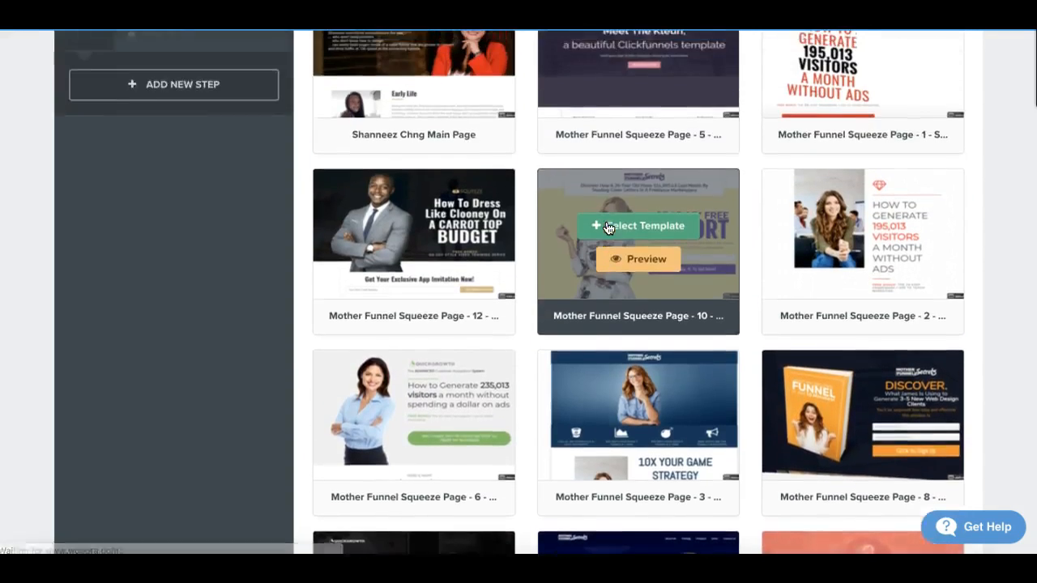
{"action": "scroll", "coordinate": [609, 228], "scroll_direction": "down", "scroll_amount": 3}
{"action": "scroll", "coordinate": [608, 228], "scroll_direction": "down", "scroll_amount": 1}
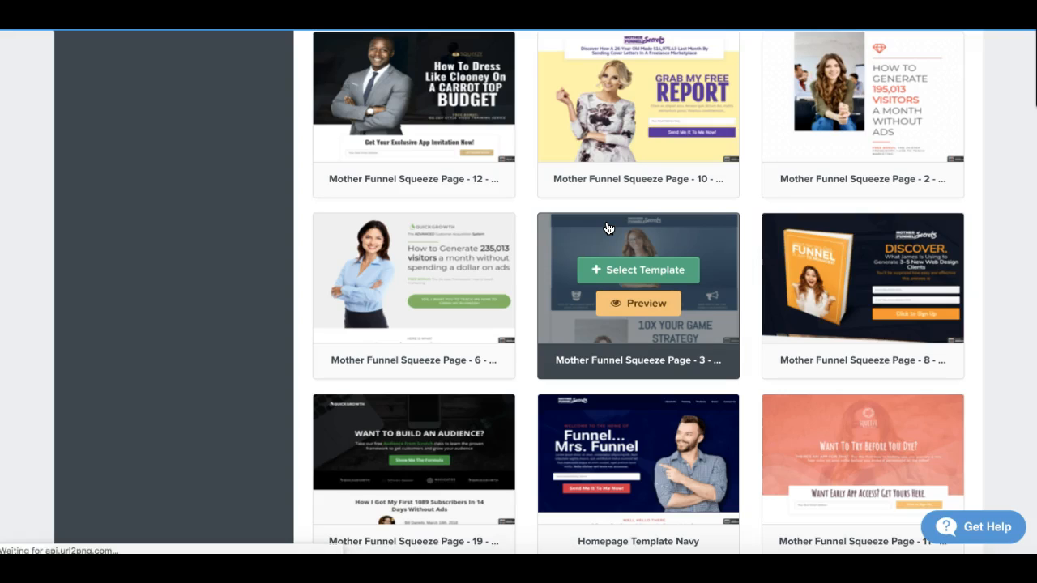
Step: Preview the Mother Funnel Squeeze Page - 8 template in full and apply it to the Optin step
{"action": "mouse_move", "coordinate": [885, 280]}
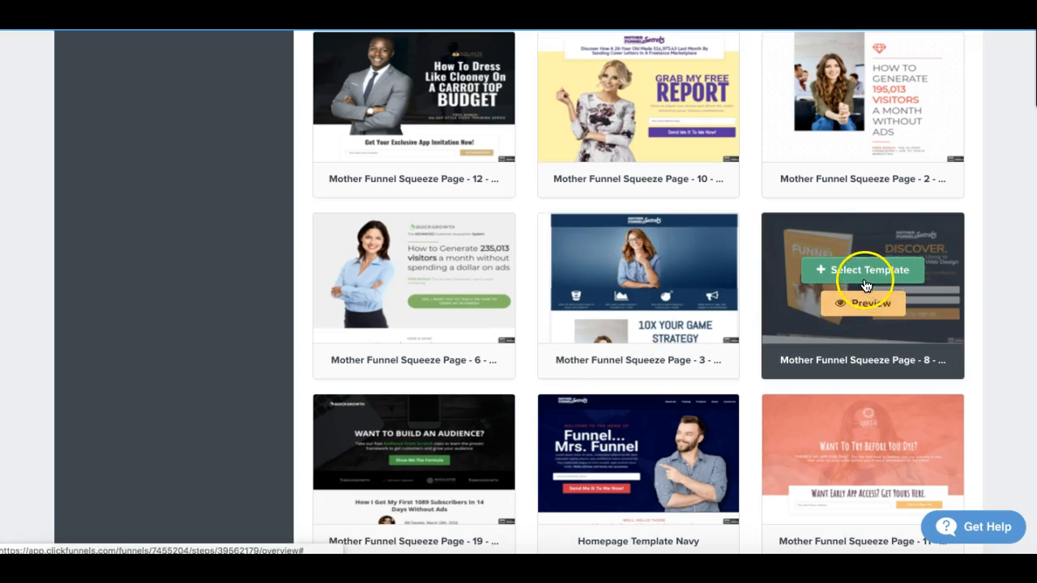
{"action": "left_click", "coordinate": [869, 306]}
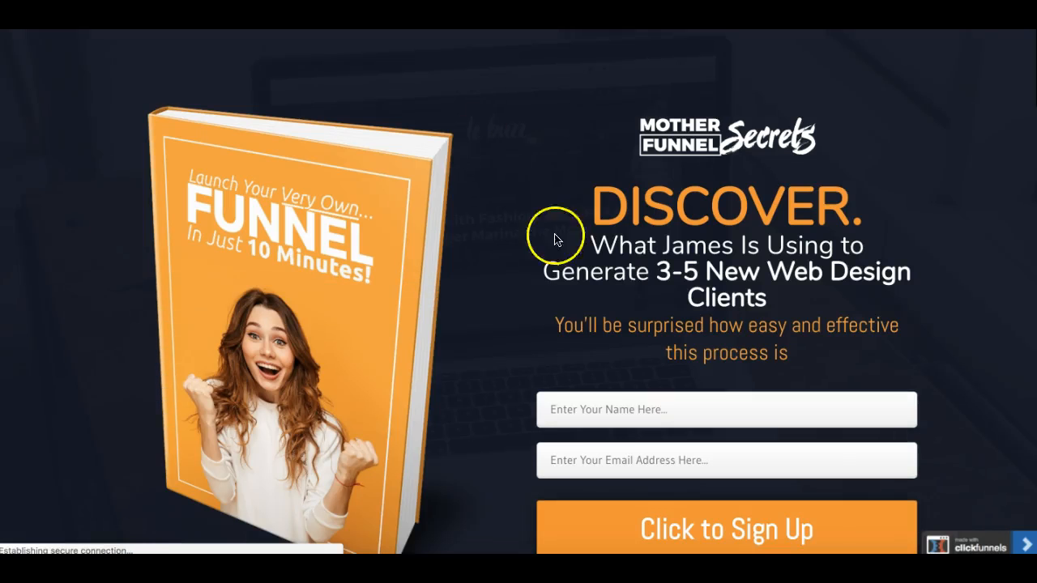
{"action": "scroll", "coordinate": [564, 258], "scroll_direction": "down", "scroll_amount": 7}
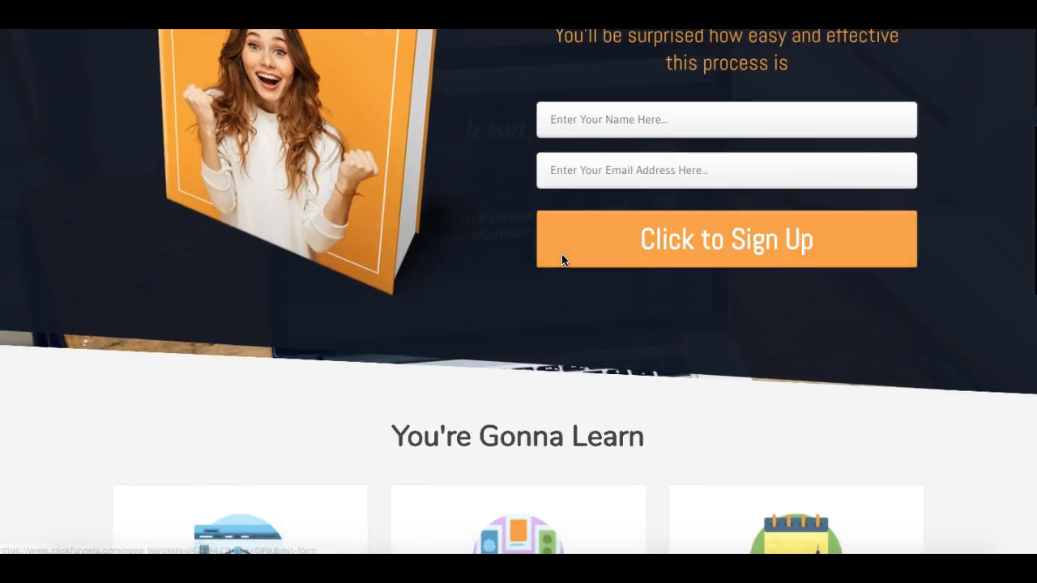
{"action": "scroll", "coordinate": [563, 257], "scroll_direction": "down", "scroll_amount": 10}
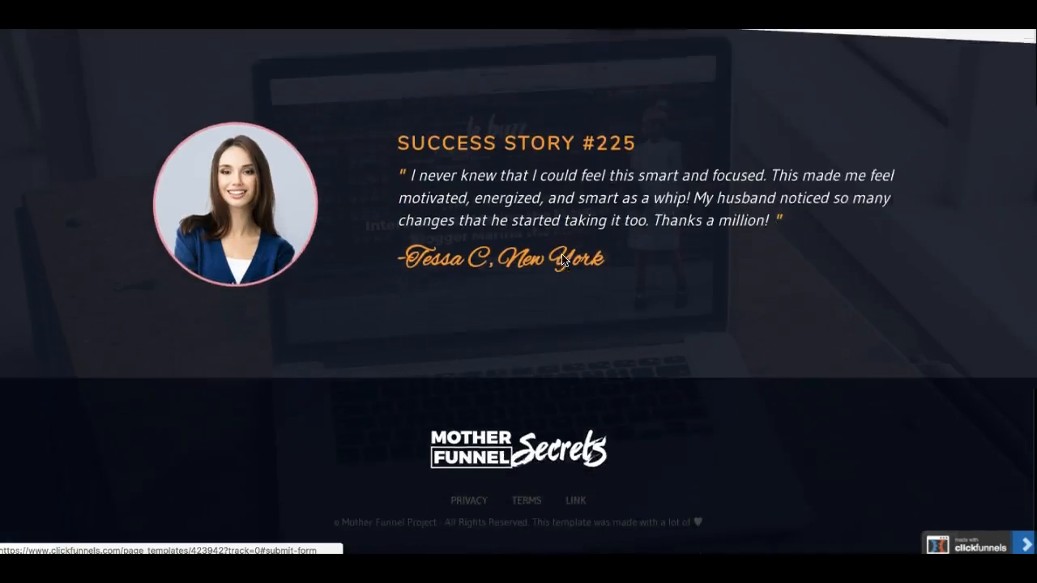
{"action": "scroll", "coordinate": [563, 257], "scroll_direction": "up", "scroll_amount": 15}
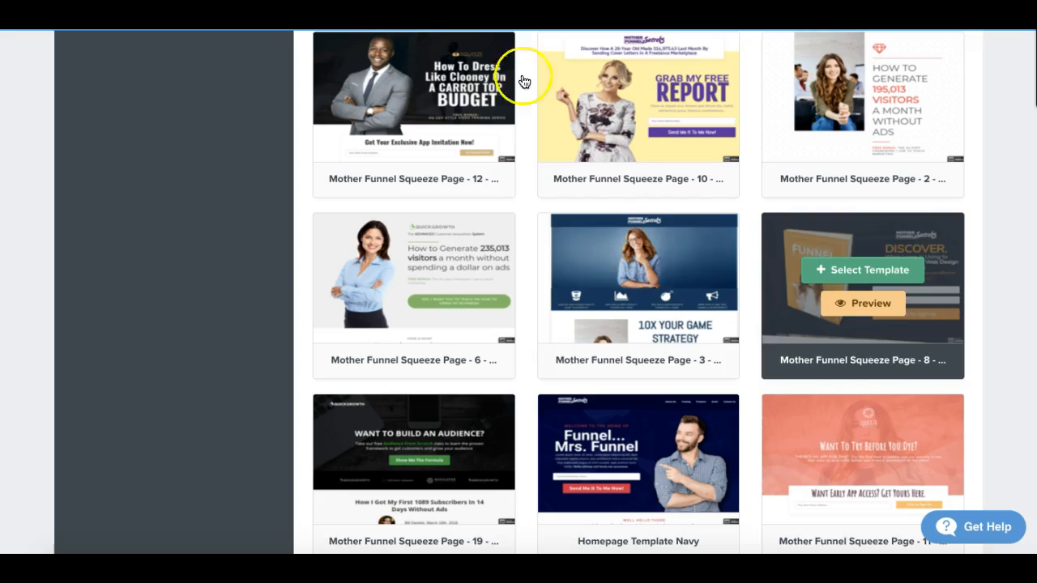
{"action": "left_click", "coordinate": [855, 284]}
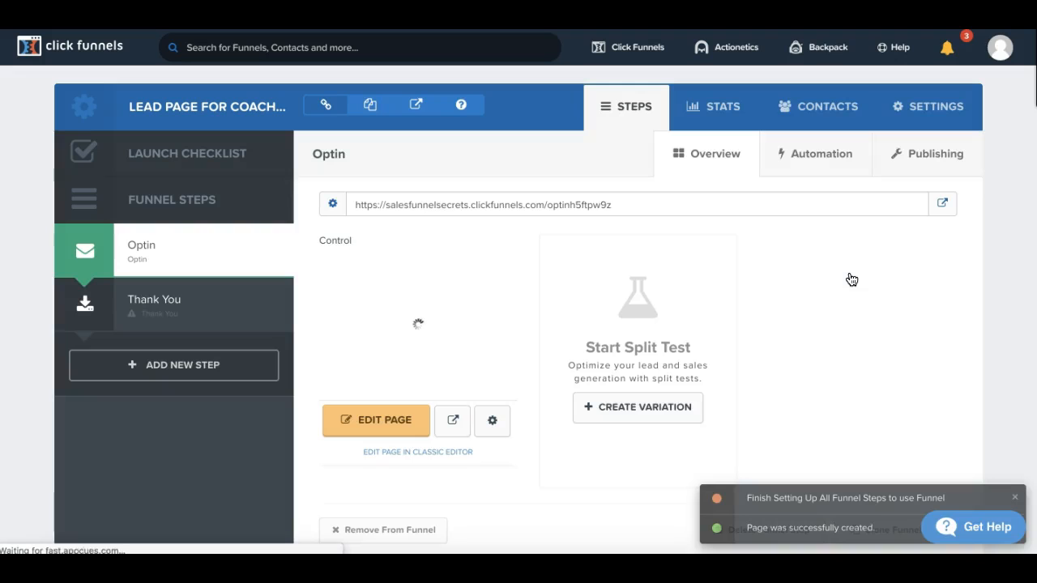
Step: Open the funnel's settings and set its domain to the www version of the owner's personal-name domain
{"action": "scroll", "coordinate": [852, 279], "scroll_direction": "down", "scroll_amount": 1}
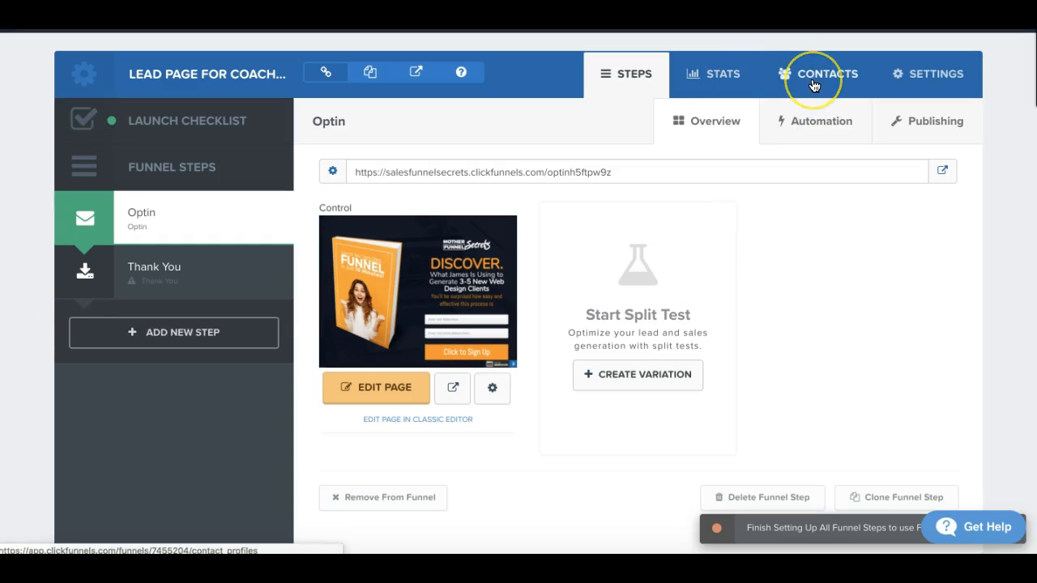
{"action": "left_click", "coordinate": [938, 84]}
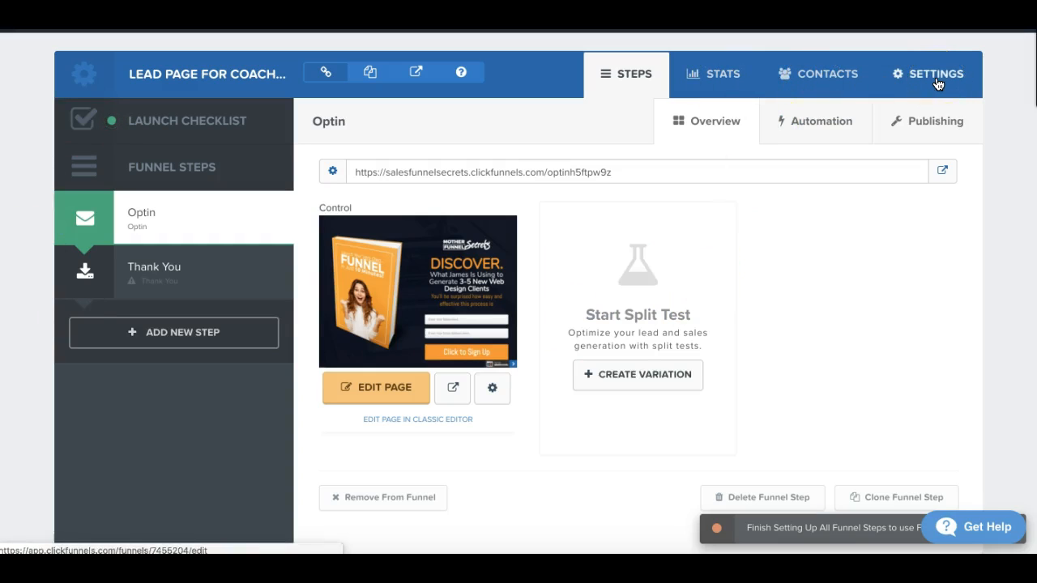
{"action": "left_click", "coordinate": [933, 84]}
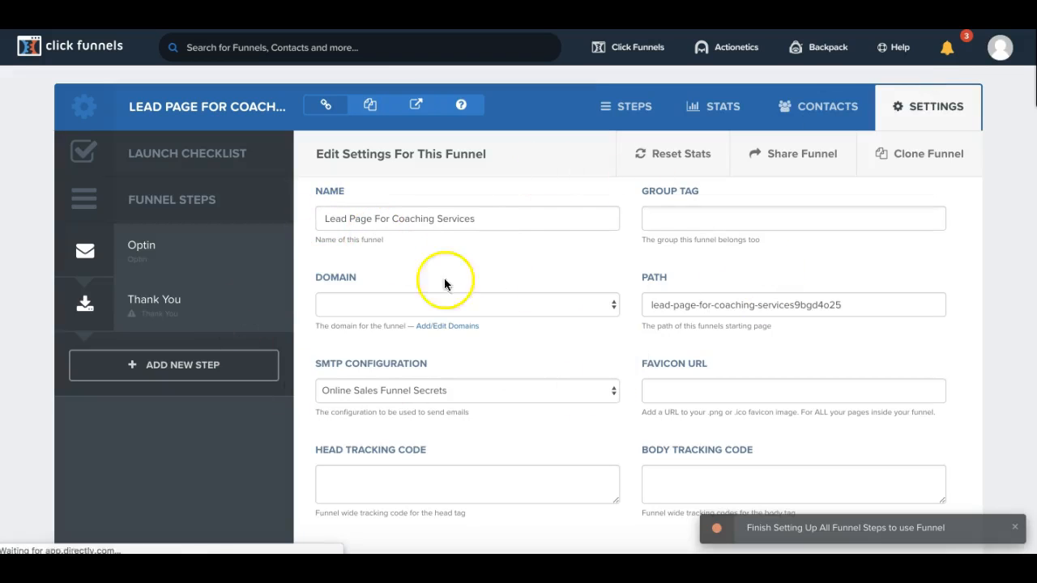
{"action": "scroll", "coordinate": [548, 335], "scroll_direction": "down", "scroll_amount": 1}
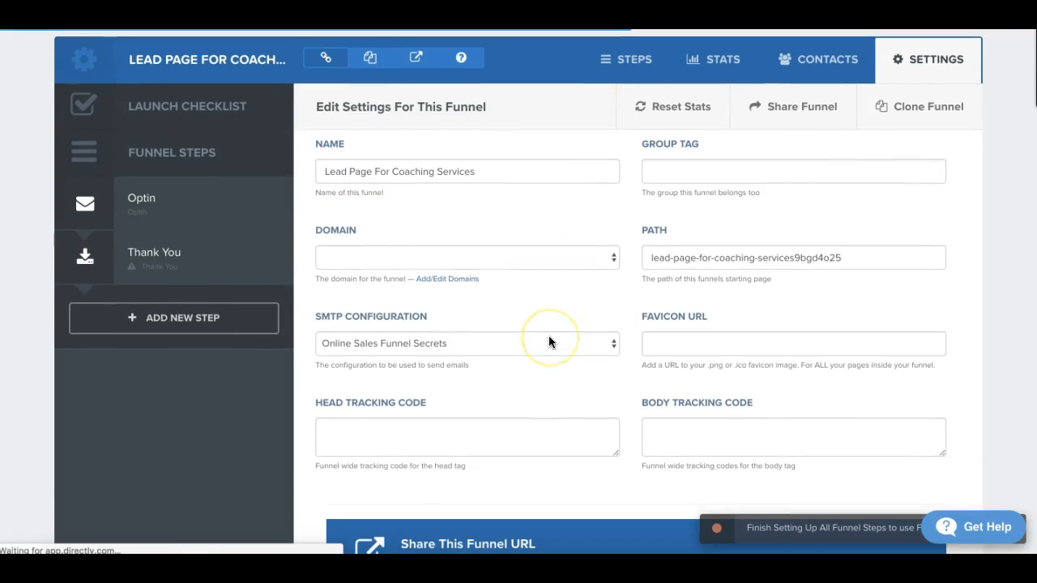
{"action": "left_click", "coordinate": [612, 256]}
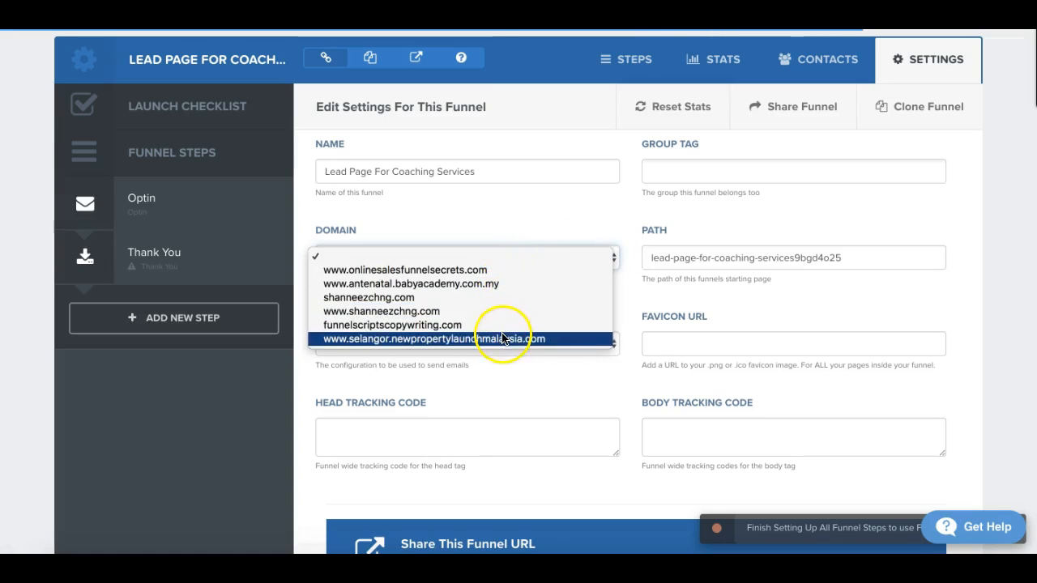
{"action": "left_click", "coordinate": [467, 210]}
{"action": "left_click", "coordinate": [520, 253]}
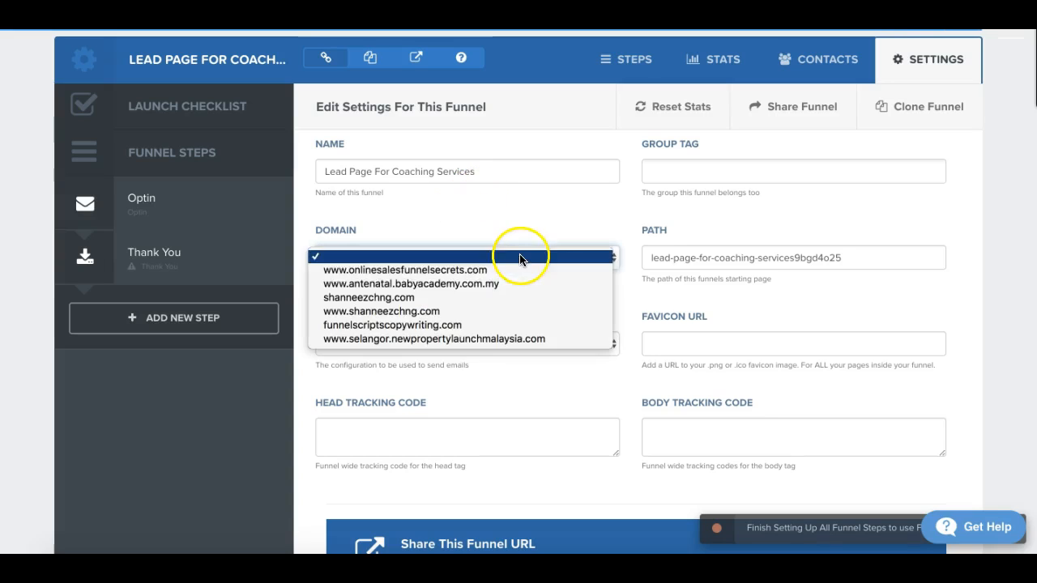
{"action": "left_click", "coordinate": [404, 312]}
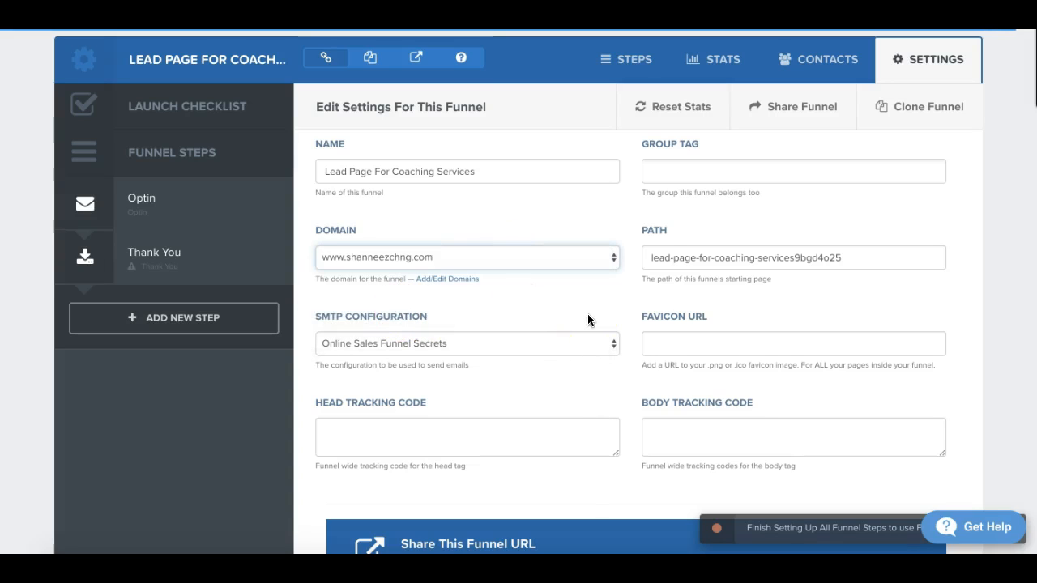
Step: Set the funnel's SMTP configuration to the one carrying the domain owner's name
{"action": "left_click", "coordinate": [608, 343]}
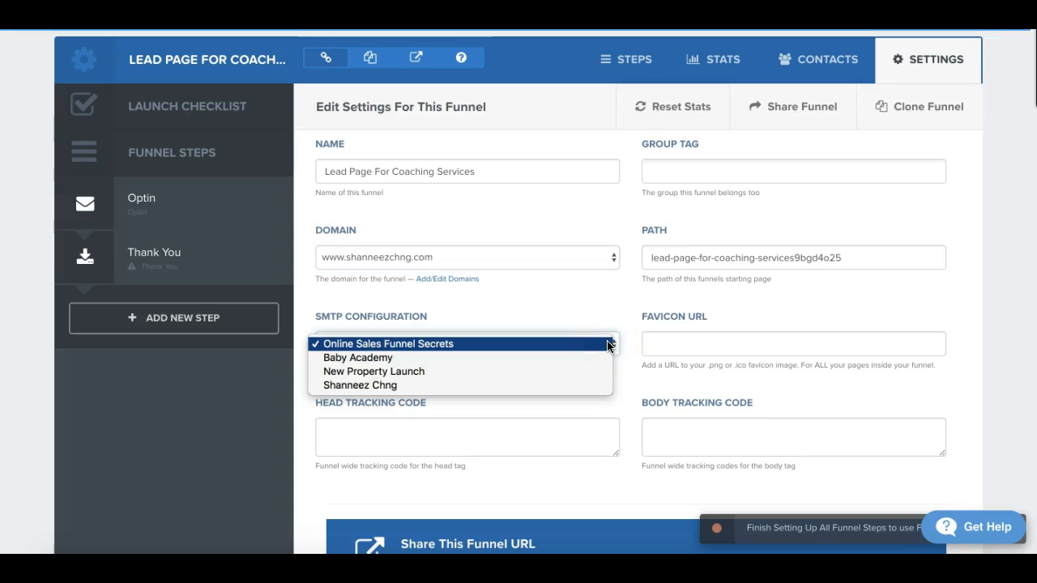
{"action": "left_click", "coordinate": [407, 388]}
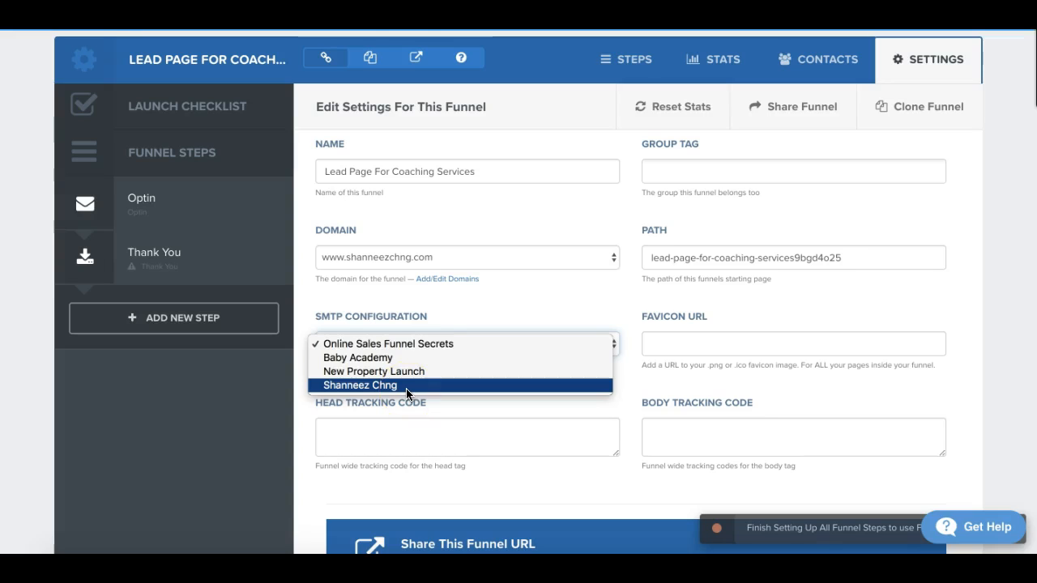
{"action": "left_click", "coordinate": [408, 386]}
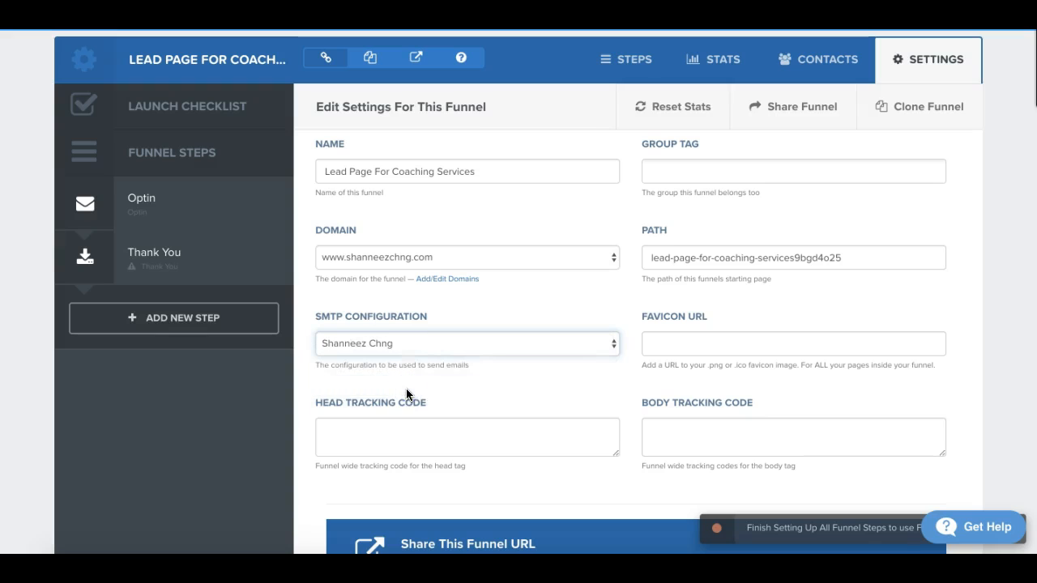
{"action": "scroll", "coordinate": [407, 393], "scroll_direction": "down", "scroll_amount": 3}
{"action": "scroll", "coordinate": [407, 392], "scroll_direction": "up", "scroll_amount": 3}
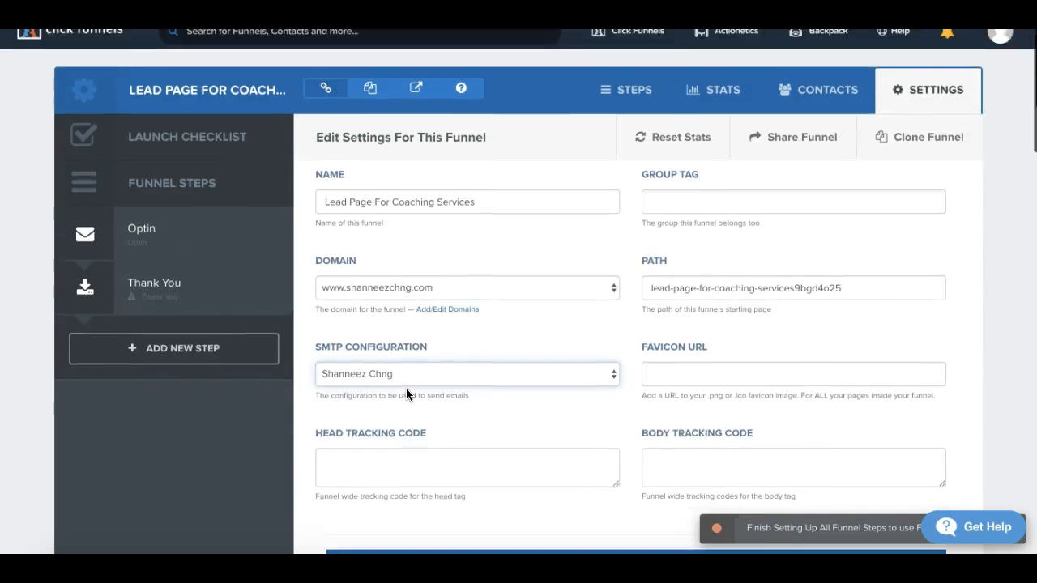
{"action": "scroll", "coordinate": [406, 394], "scroll_direction": "down", "scroll_amount": 1}
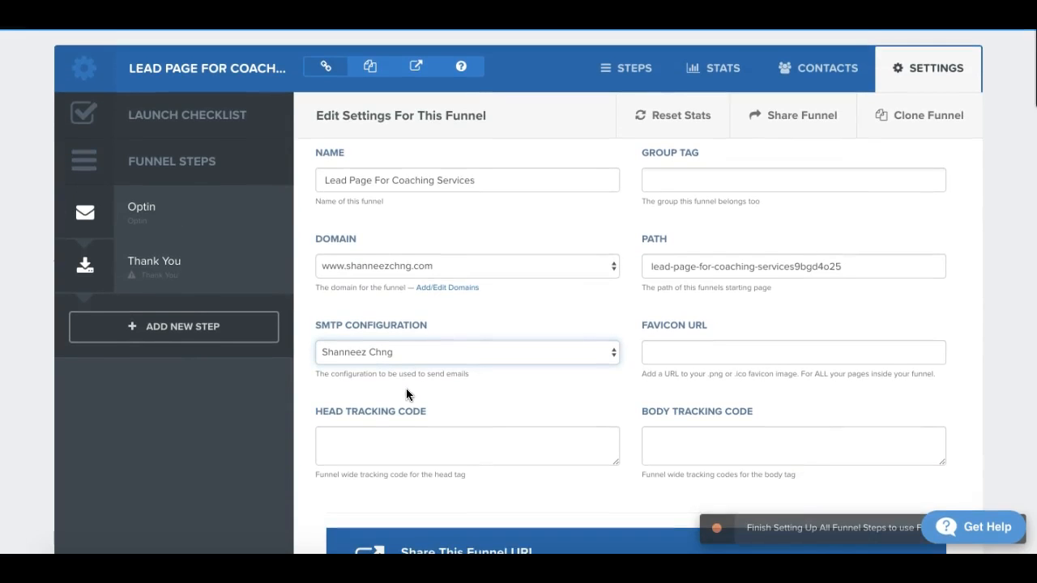
Step: Save and update the funnel's settings
{"action": "scroll", "coordinate": [490, 350], "scroll_direction": "down", "scroll_amount": 1}
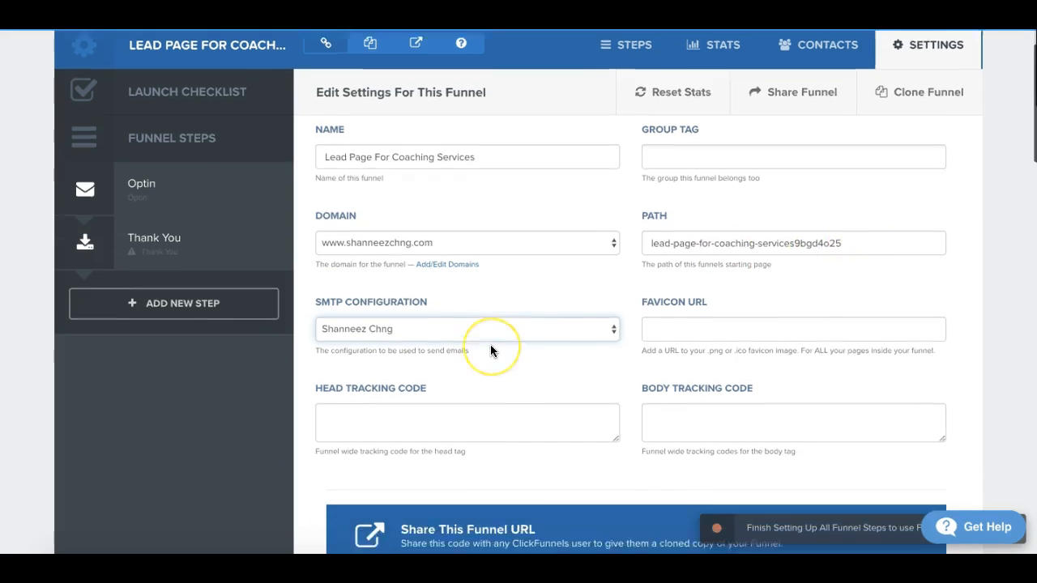
{"action": "scroll", "coordinate": [490, 345], "scroll_direction": "down", "scroll_amount": 20}
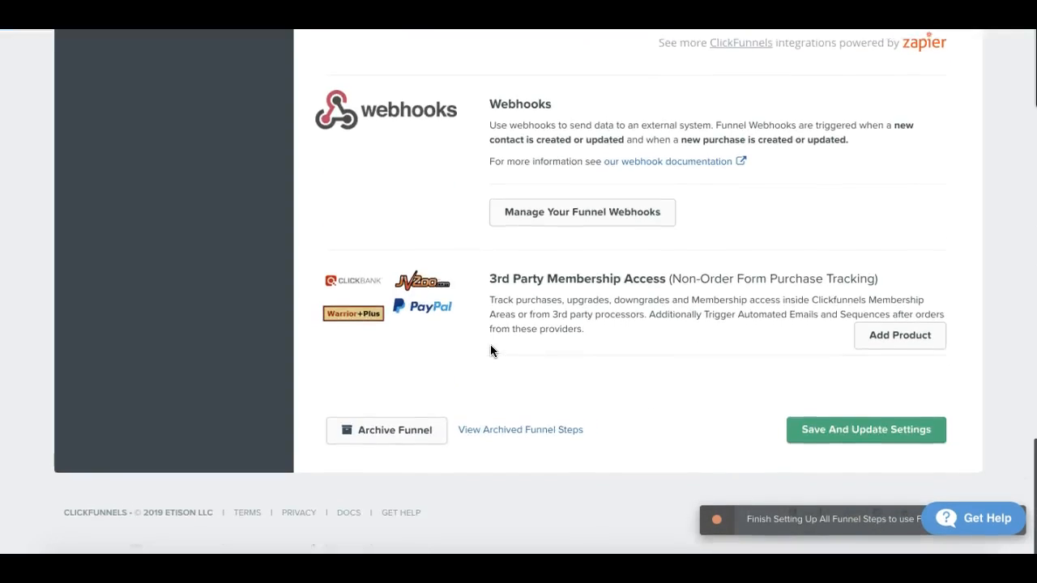
{"action": "left_click", "coordinate": [865, 445]}
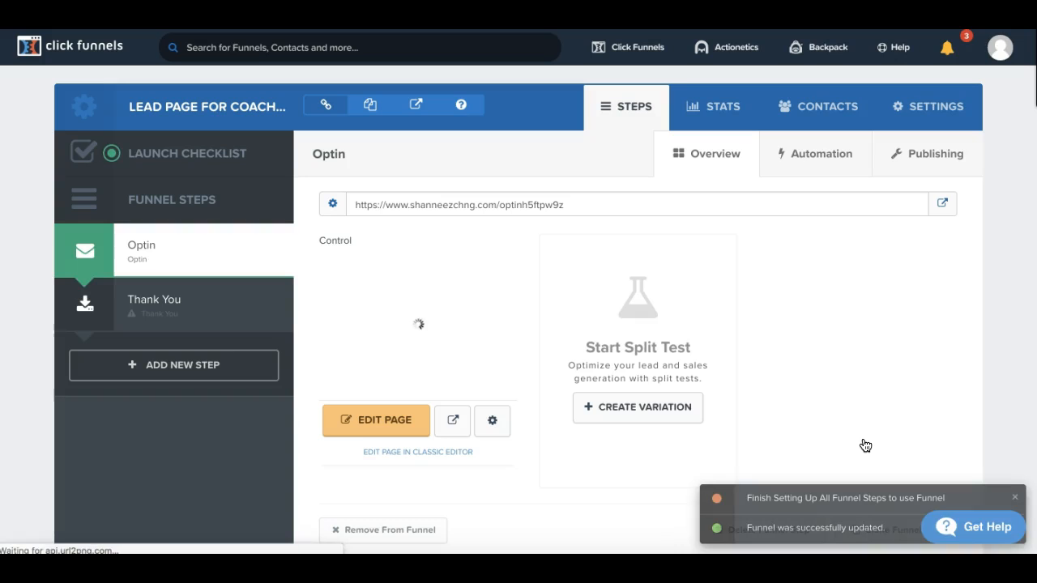
Step: Review the Optin step's publishing details, and view its live page from the step overview
{"action": "left_click", "coordinate": [930, 155]}
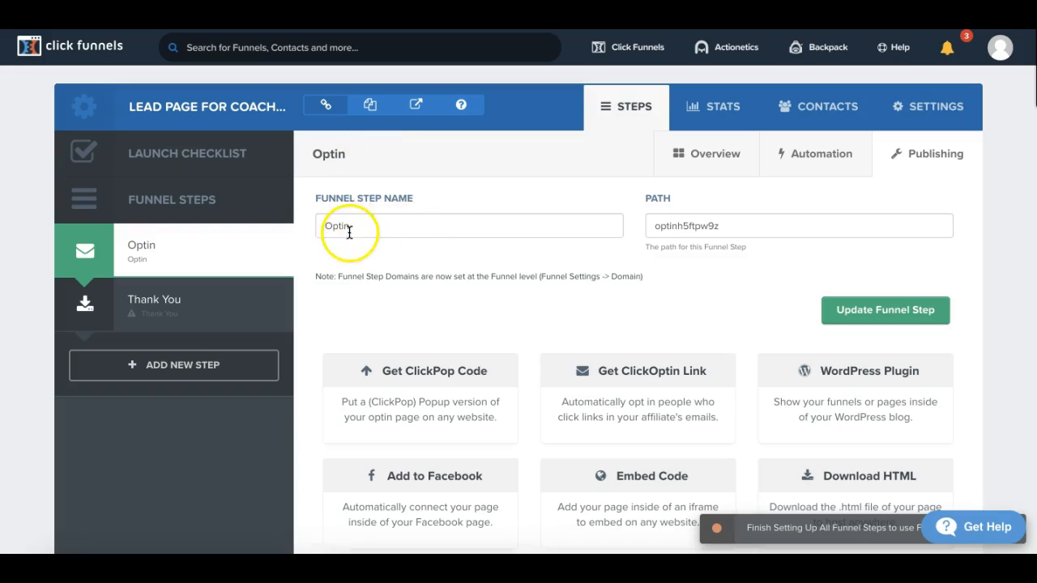
{"action": "left_click", "coordinate": [355, 226]}
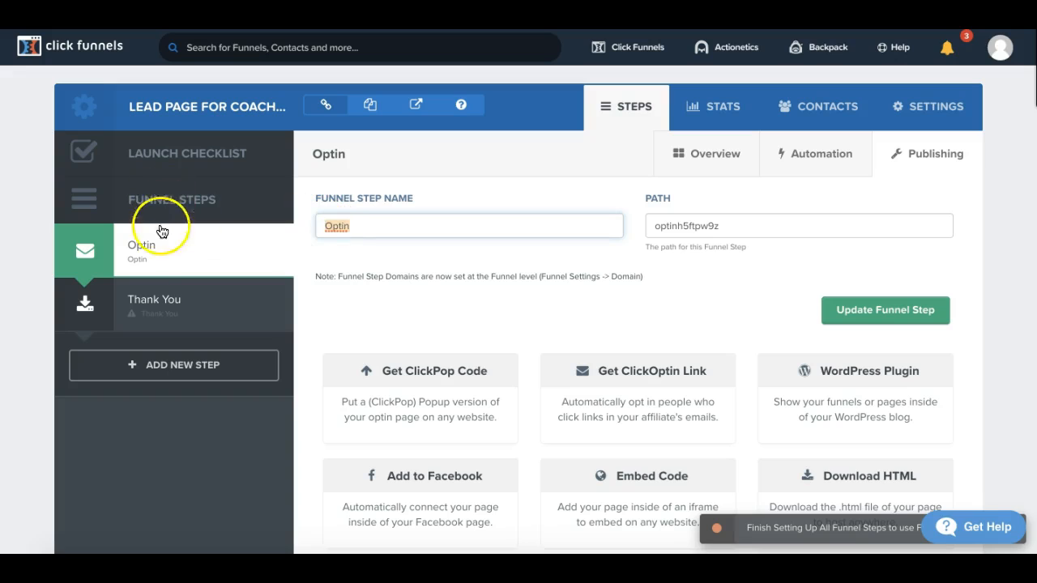
{"action": "left_click", "coordinate": [710, 163]}
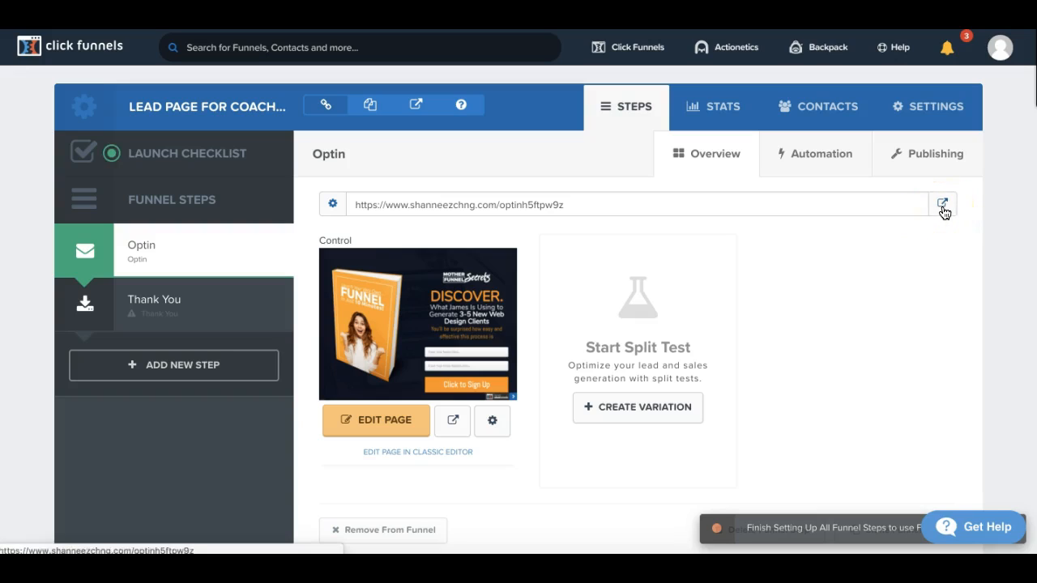
{"action": "left_click", "coordinate": [944, 208]}
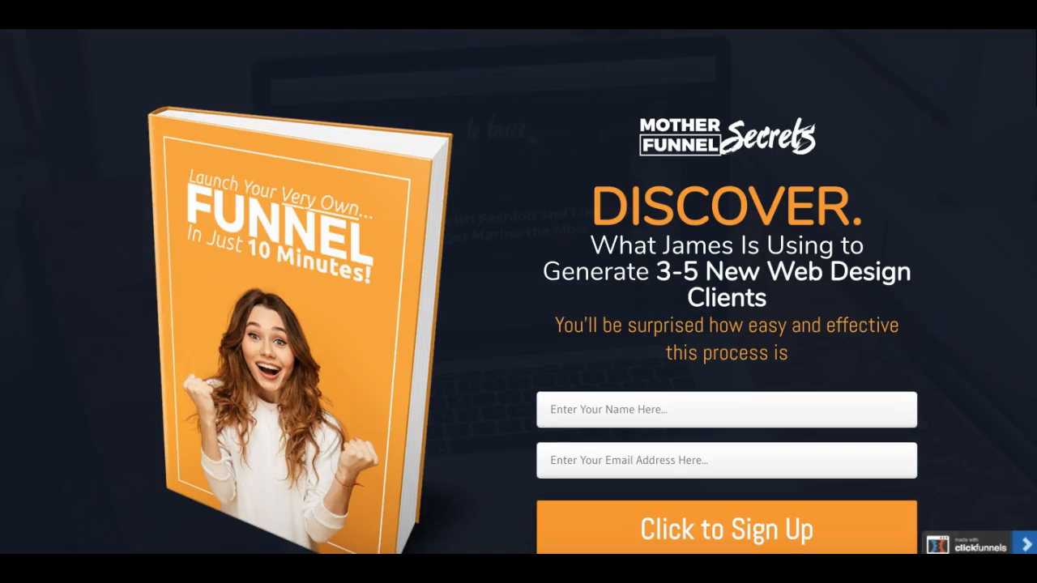
{"action": "key", "text": "super+w"}
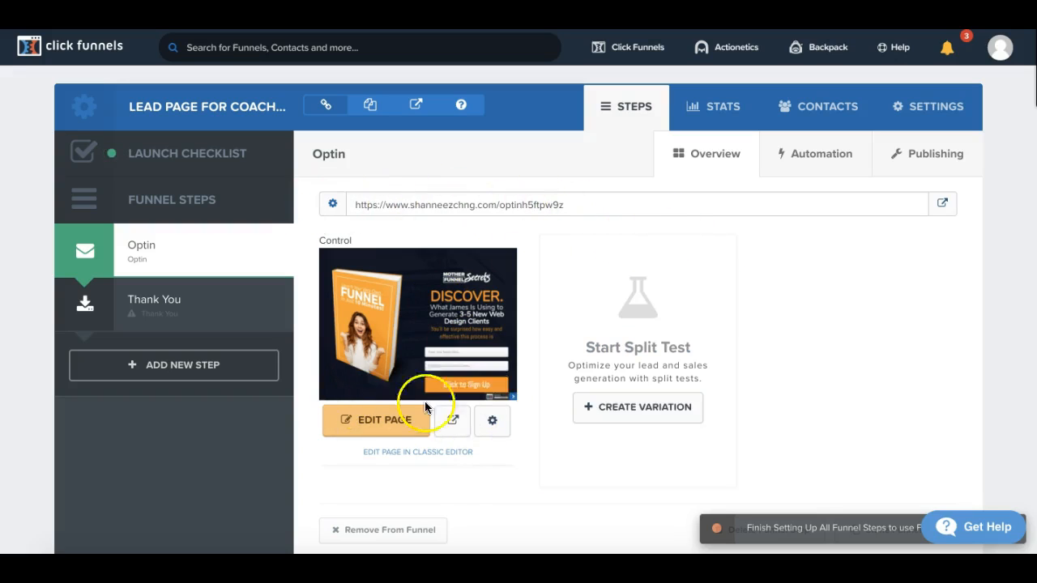
Step: Change the Optin step's funnel step name to "Coaching Brochure Download" in its publishing details
{"action": "left_click", "coordinate": [940, 165]}
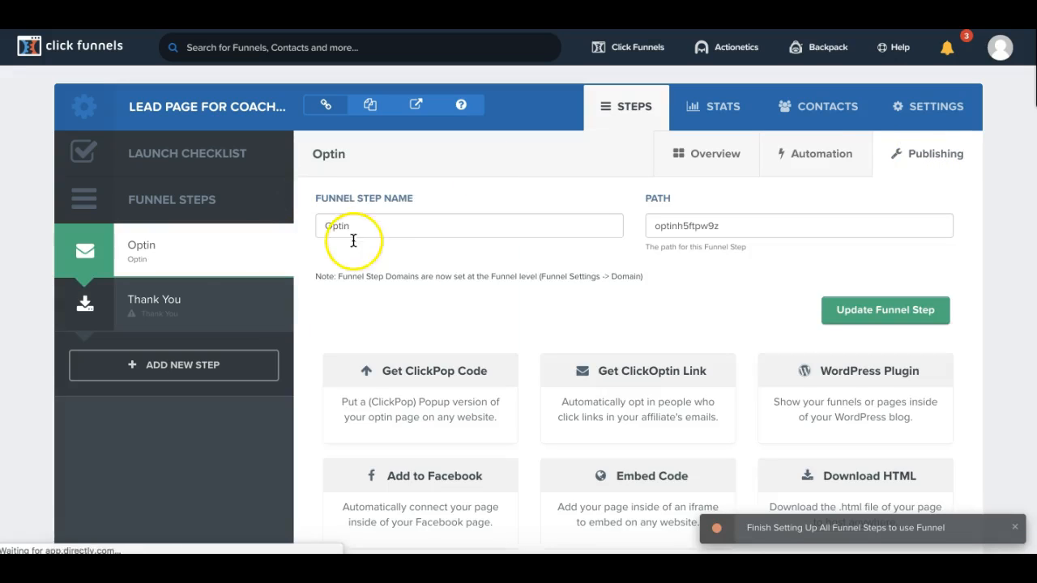
{"action": "left_click", "coordinate": [354, 225]}
{"action": "left_click_drag", "start_coordinate": [355, 225], "coordinate": [300, 212]}
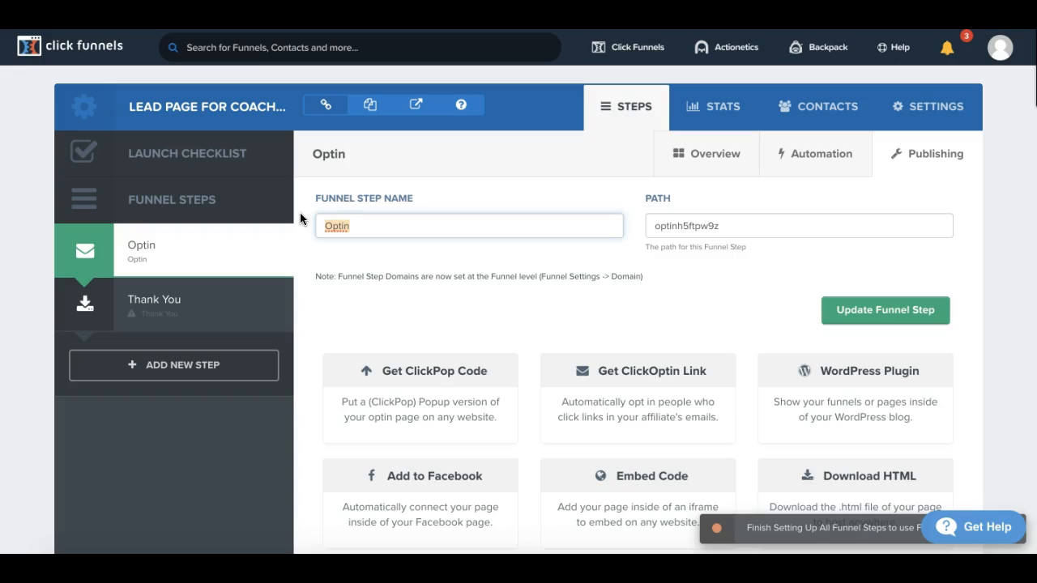
{"action": "type", "text": "Bo"}
{"action": "key", "text": "BackSpace"}
{"action": "key", "text": "BackSpace"}
{"action": "type", "text": "Coaching Brochud"}
{"action": "key", "text": "BackSpace"}
{"action": "type", "text": "re Download"}
Step: Clear the funnel step's path and update the funnel step
{"action": "key", "text": "Tab"}
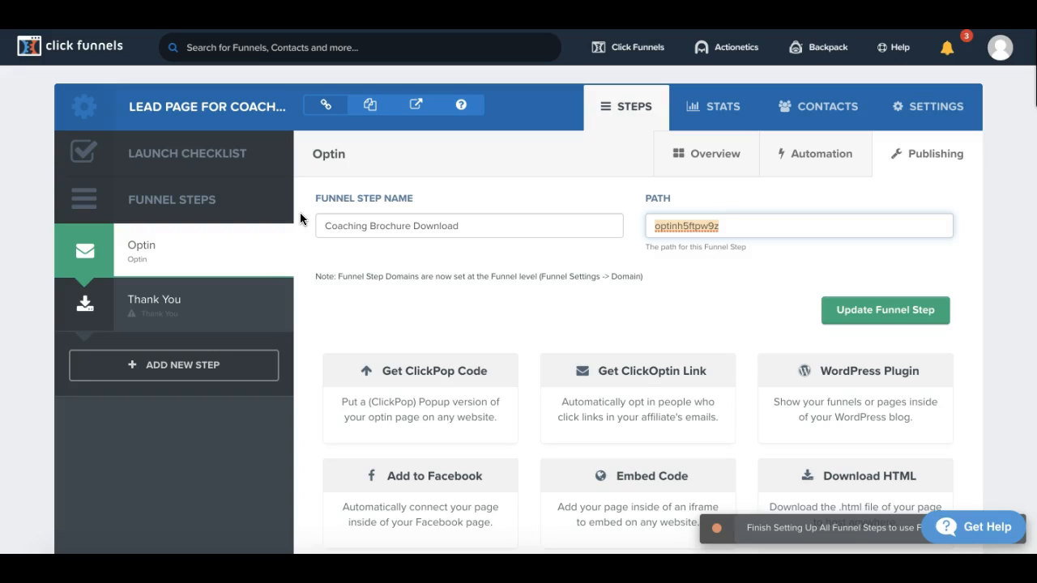
{"action": "key", "text": "BackSpace"}
{"action": "left_click", "coordinate": [868, 319]}
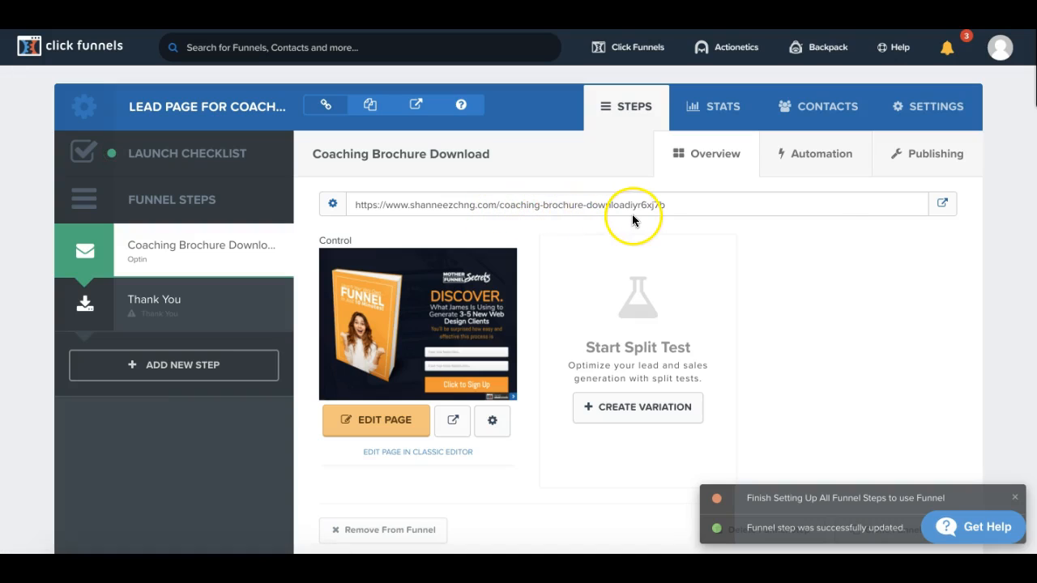
Step: Open the Coaching Brochure Download page in the page editor and look over the template's layout
{"action": "scroll", "coordinate": [482, 378], "scroll_direction": "down", "scroll_amount": 2}
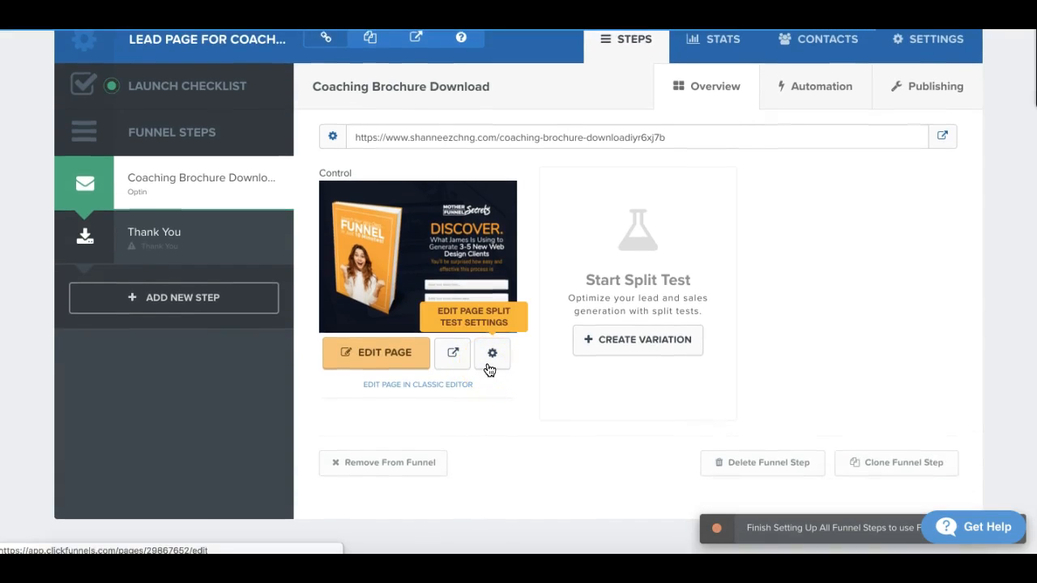
{"action": "left_click", "coordinate": [387, 368]}
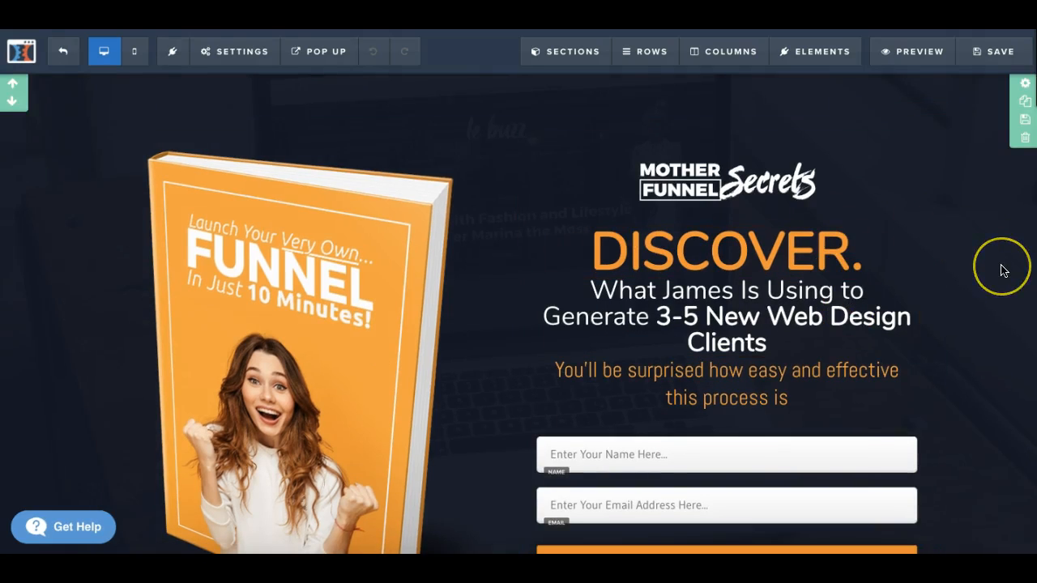
{"action": "scroll", "coordinate": [1004, 270], "scroll_direction": "down", "scroll_amount": 2}
{"action": "scroll", "coordinate": [1003, 270], "scroll_direction": "up", "scroll_amount": 1}
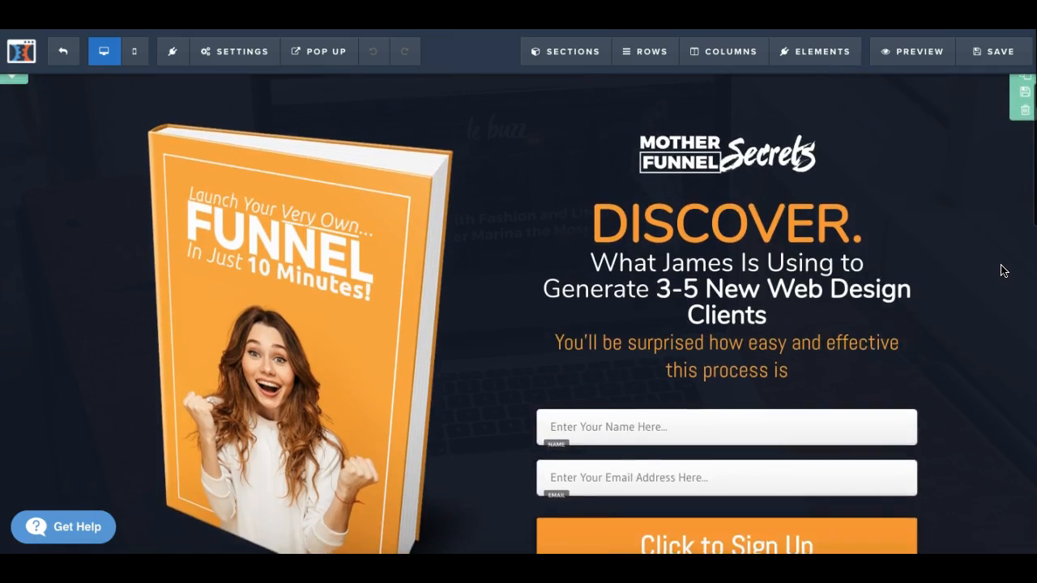
{"action": "scroll", "coordinate": [1003, 270], "scroll_direction": "up", "scroll_amount": 1}
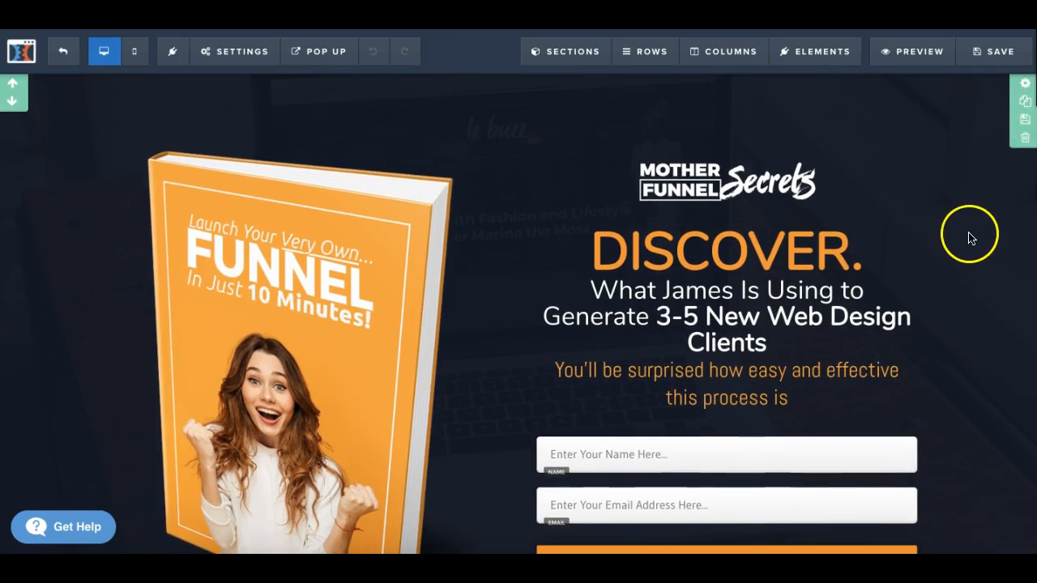
Step: Examine which elements and sections make up the page using the elements and sections management lists
{"action": "left_click", "coordinate": [847, 54]}
{"action": "left_click", "coordinate": [825, 110]}
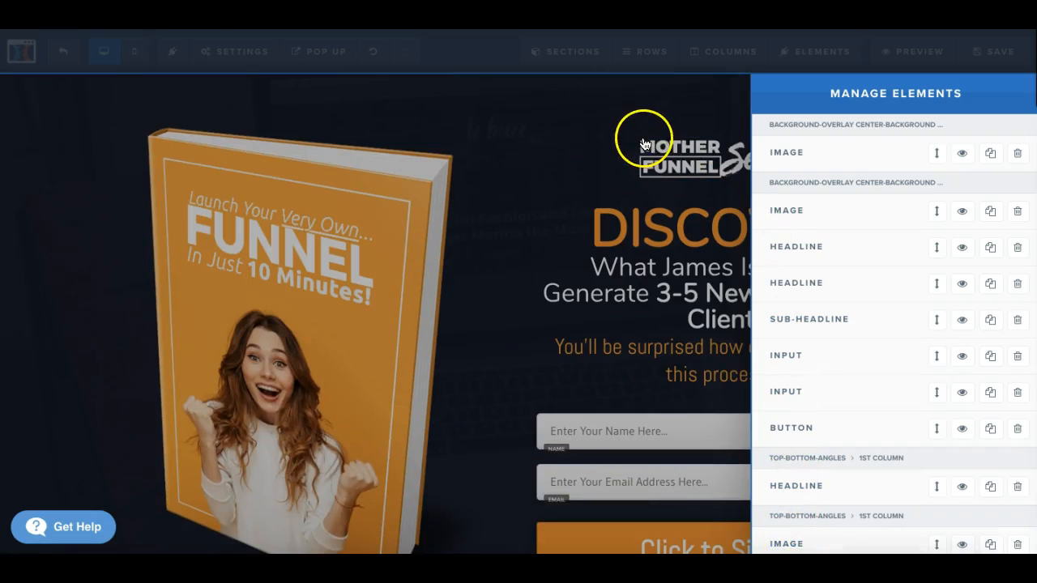
{"action": "left_click", "coordinate": [643, 140]}
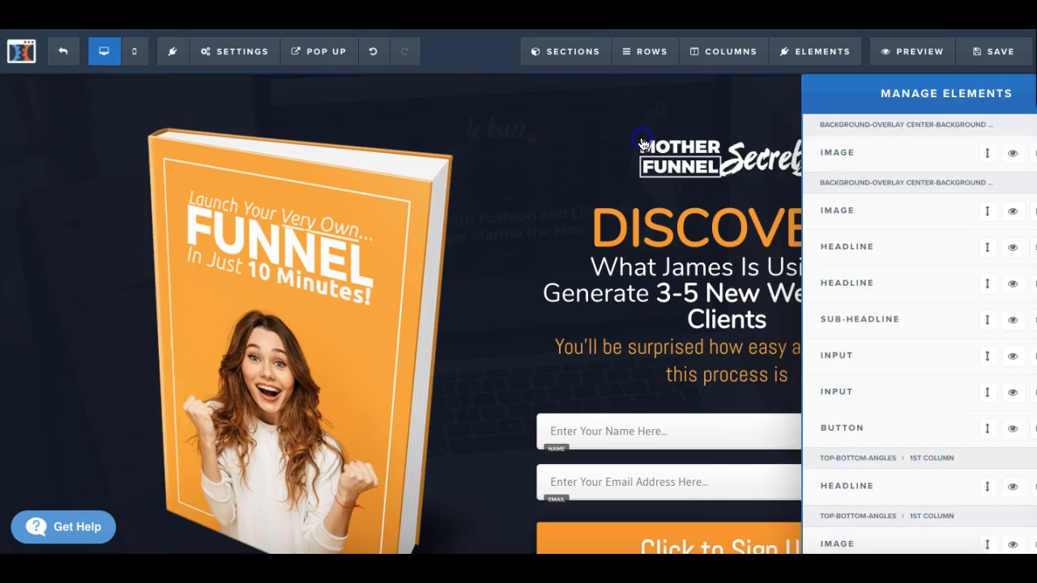
{"action": "mouse_move", "coordinate": [672, 52]}
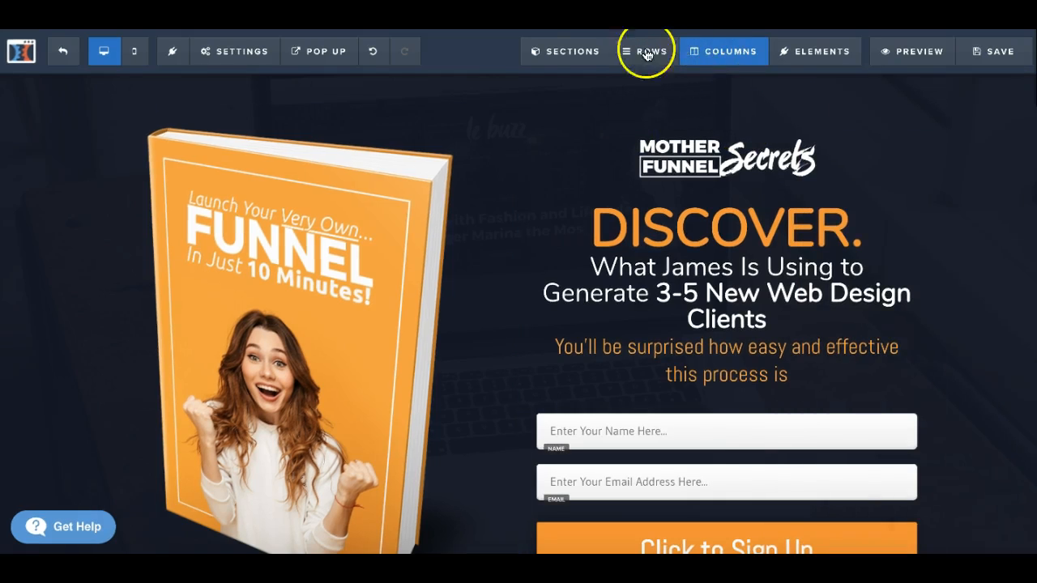
{"action": "mouse_move", "coordinate": [565, 51]}
{"action": "left_click", "coordinate": [557, 114]}
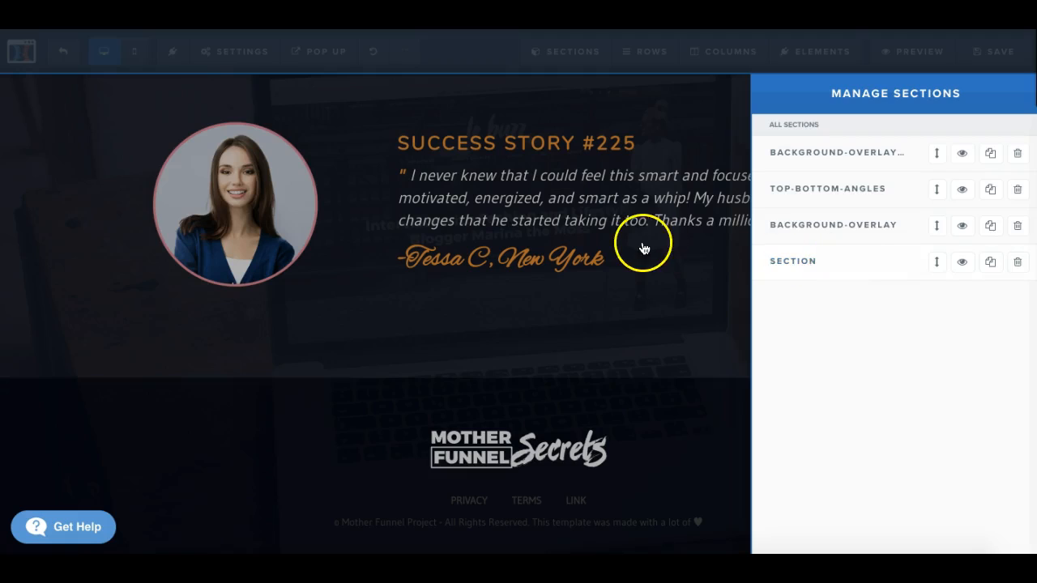
{"action": "left_click", "coordinate": [645, 248]}
Step: Try hiding and showing the testimonial's 2 column row and the footer's 1 column row from the rows management list
{"action": "mouse_move", "coordinate": [645, 51]}
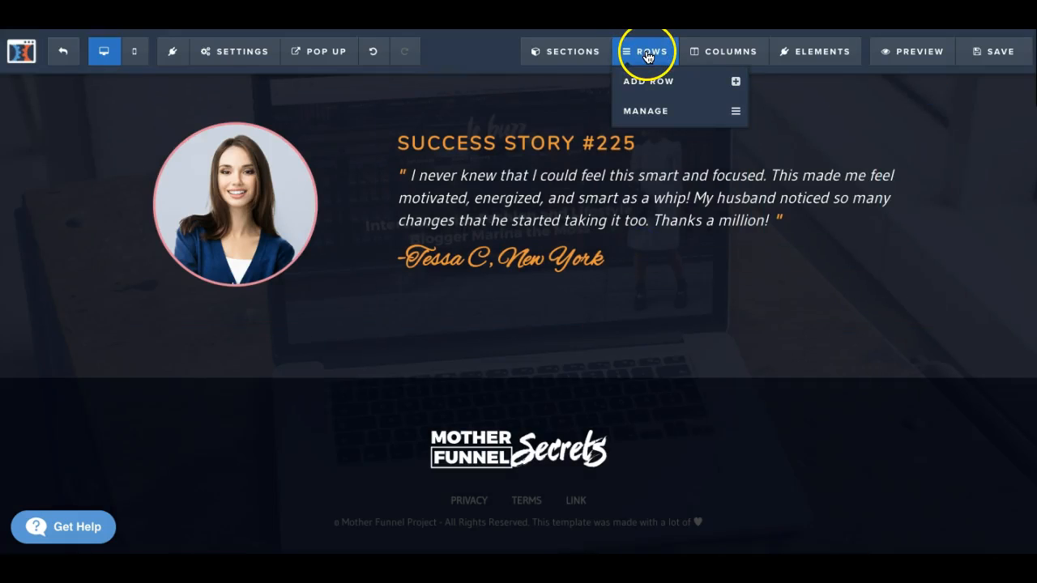
{"action": "left_click", "coordinate": [649, 114]}
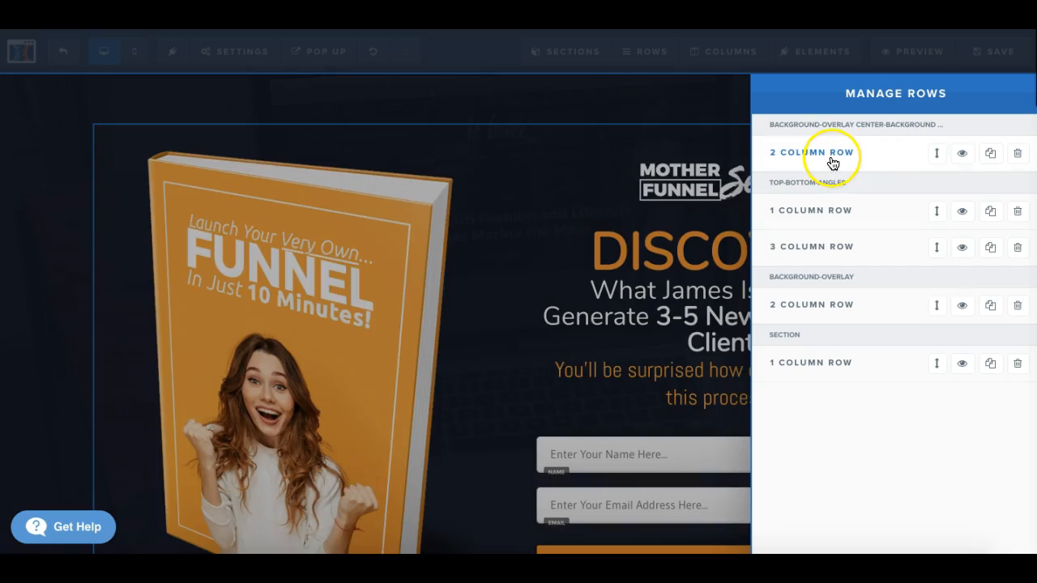
{"action": "mouse_move", "coordinate": [827, 217]}
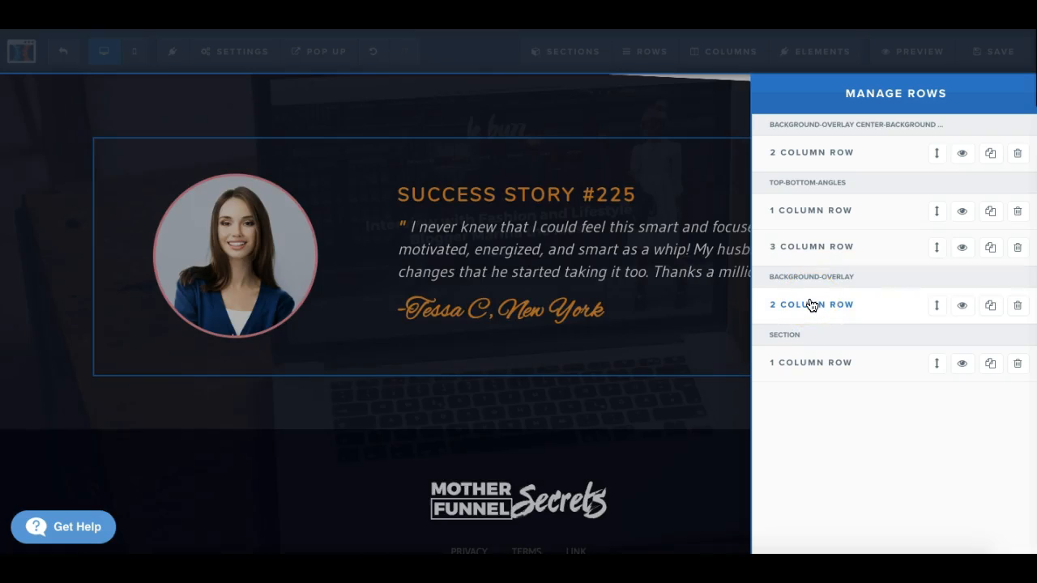
{"action": "left_click", "coordinate": [962, 306]}
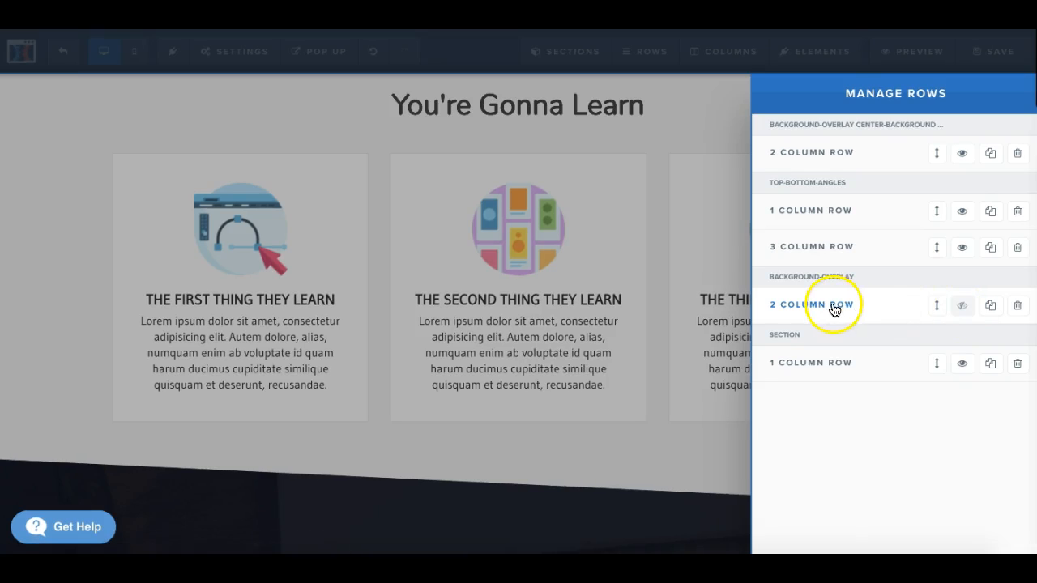
{"action": "left_click", "coordinate": [963, 308]}
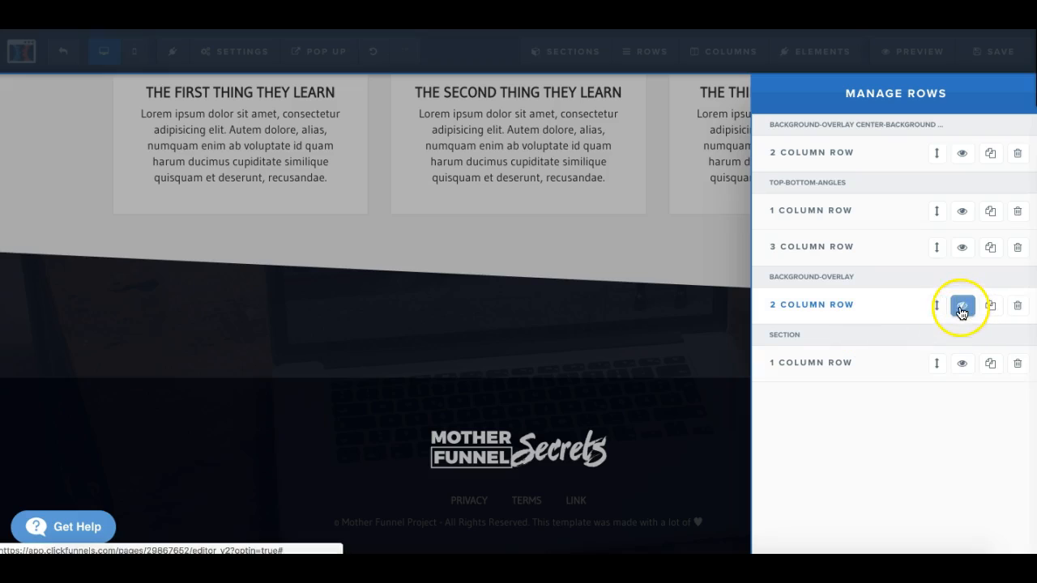
{"action": "left_click", "coordinate": [964, 311]}
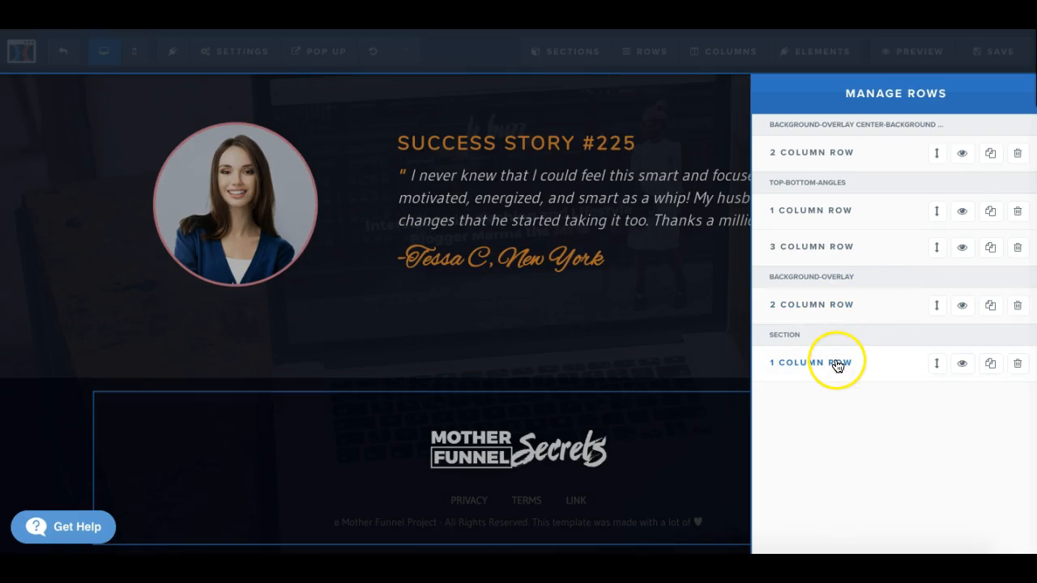
{"action": "left_click", "coordinate": [962, 366]}
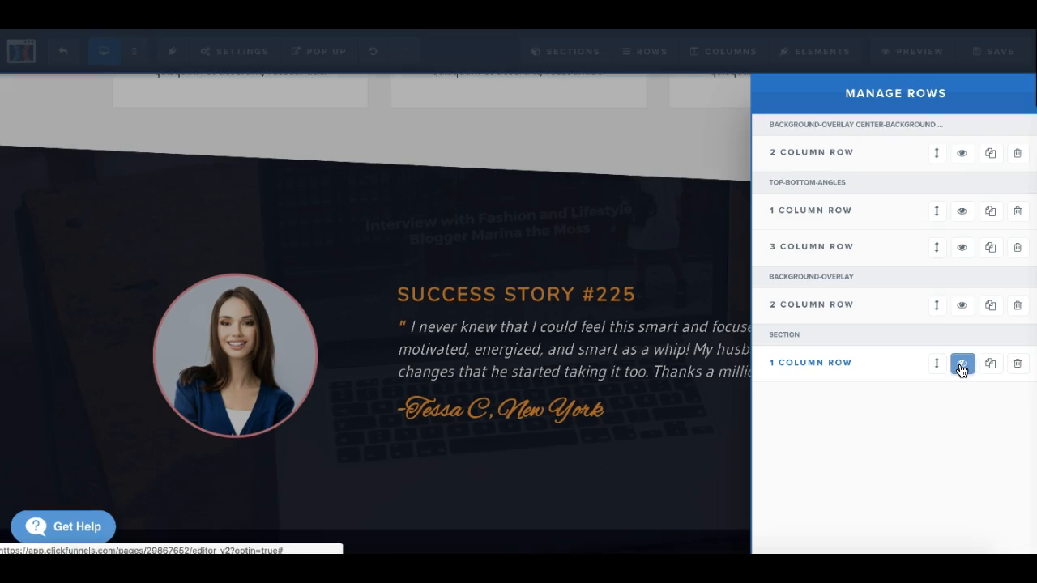
{"action": "left_click", "coordinate": [962, 366]}
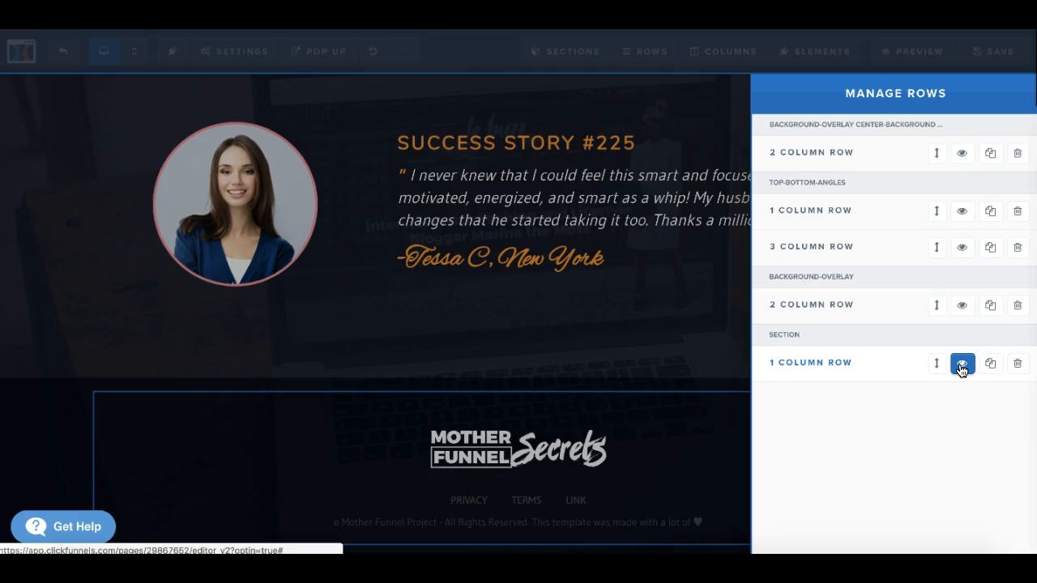
{"action": "left_click", "coordinate": [679, 294]}
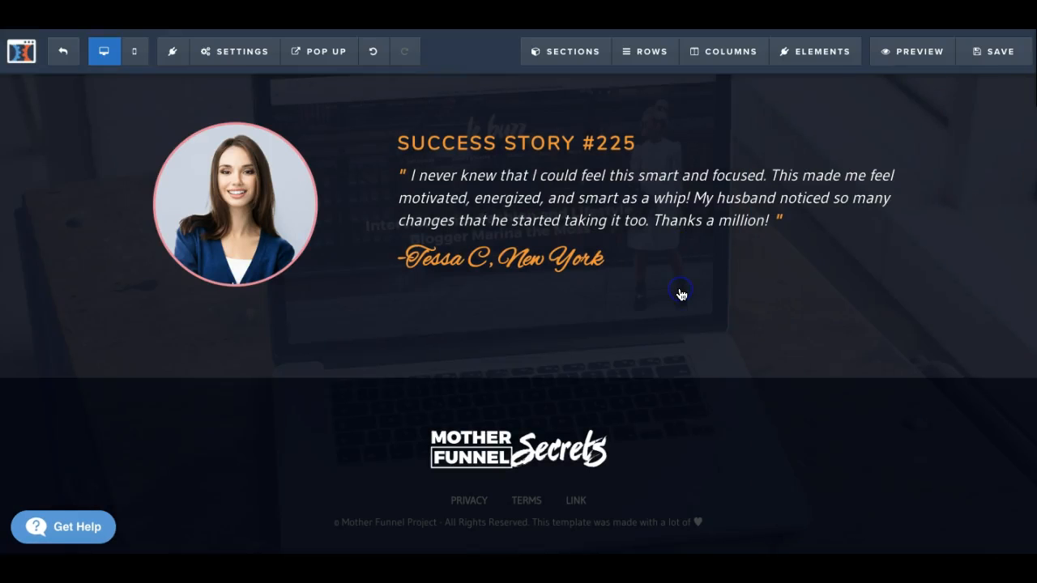
Step: Inspect the page's columns in the columns management list and toggle the visibility of the 3 column row's 1st column
{"action": "left_click", "coordinate": [719, 54]}
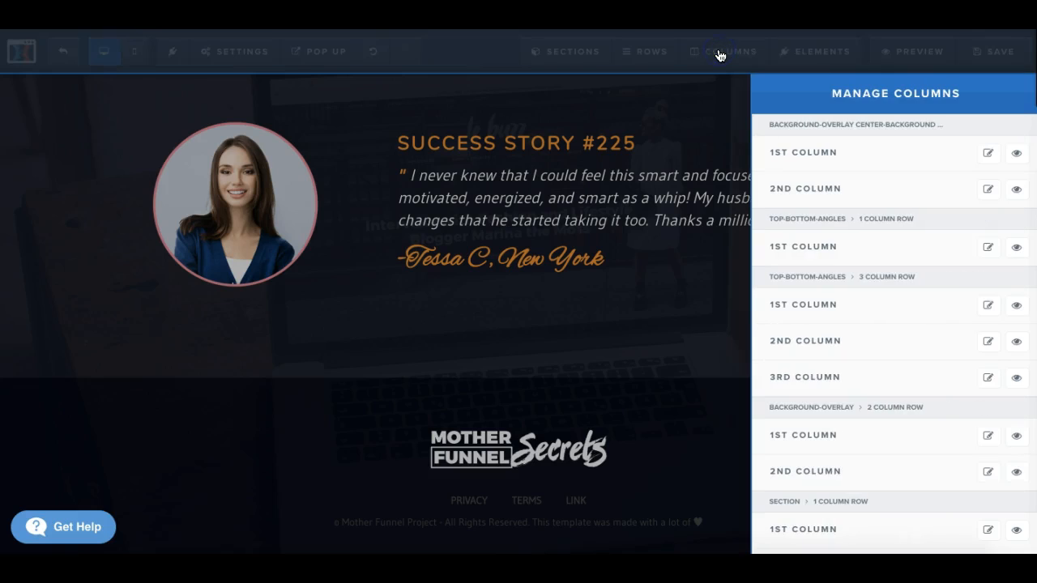
{"action": "left_click", "coordinate": [843, 162]}
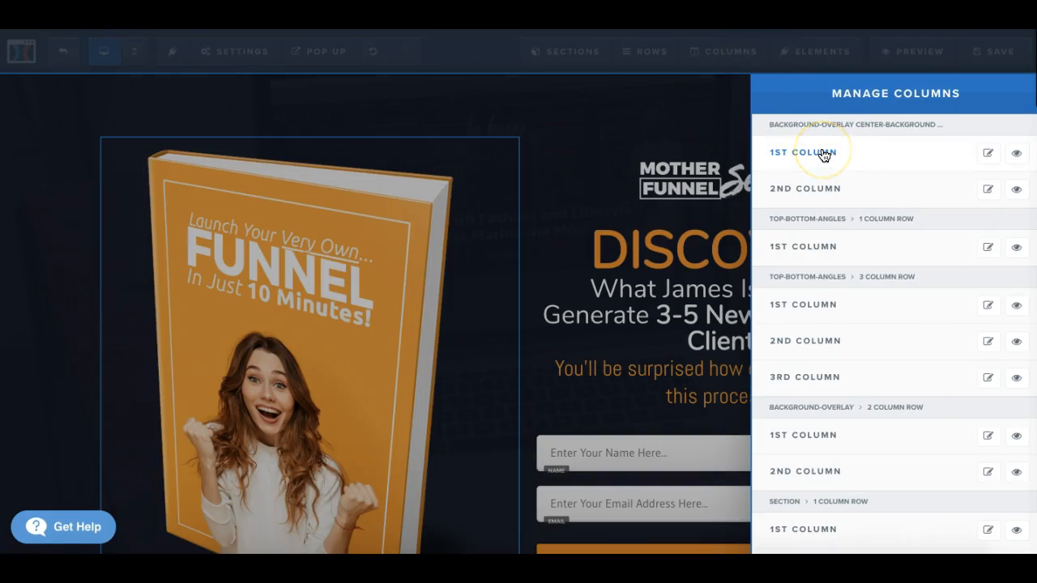
{"action": "left_click", "coordinate": [823, 242]}
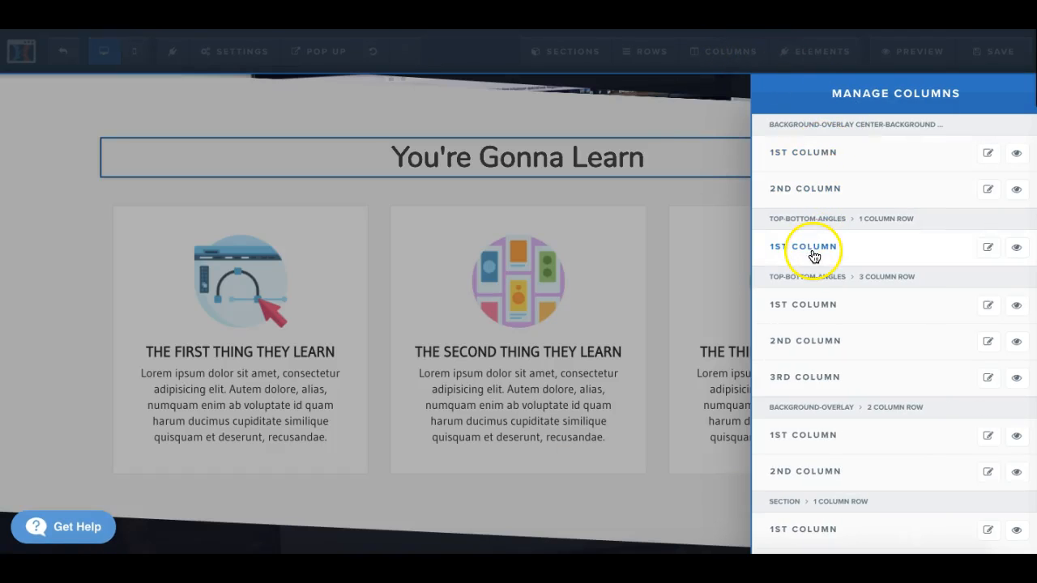
{"action": "left_click", "coordinate": [824, 304]}
{"action": "left_click", "coordinate": [822, 339]}
{"action": "left_click", "coordinate": [811, 377]}
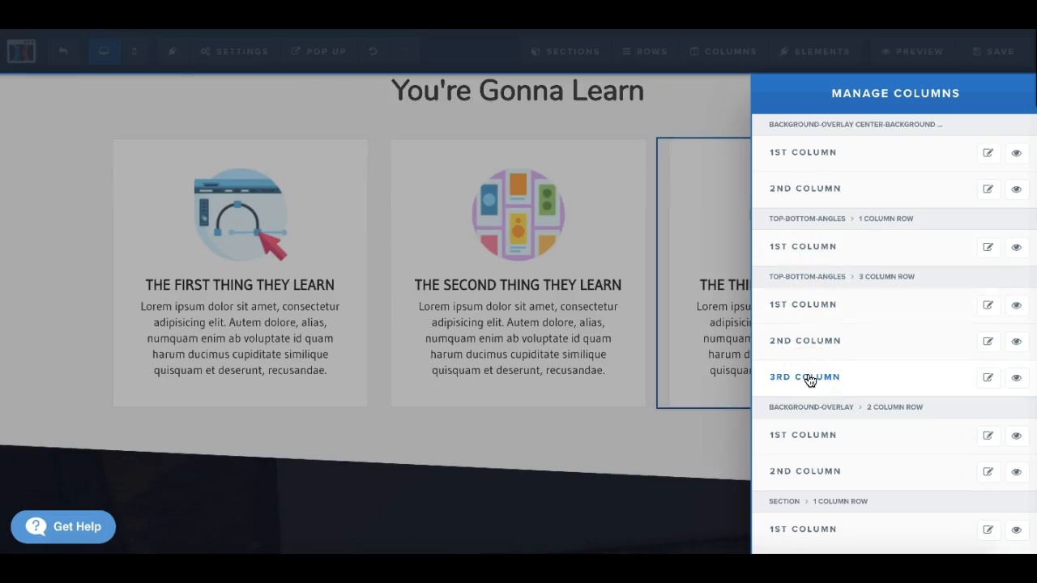
{"action": "left_click", "coordinate": [795, 308]}
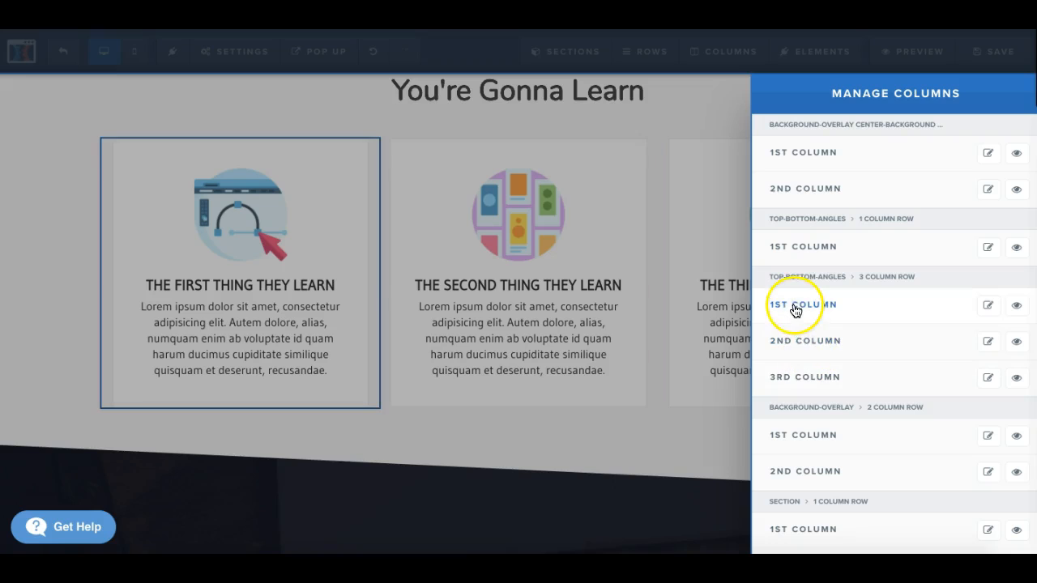
{"action": "left_click", "coordinate": [1017, 309]}
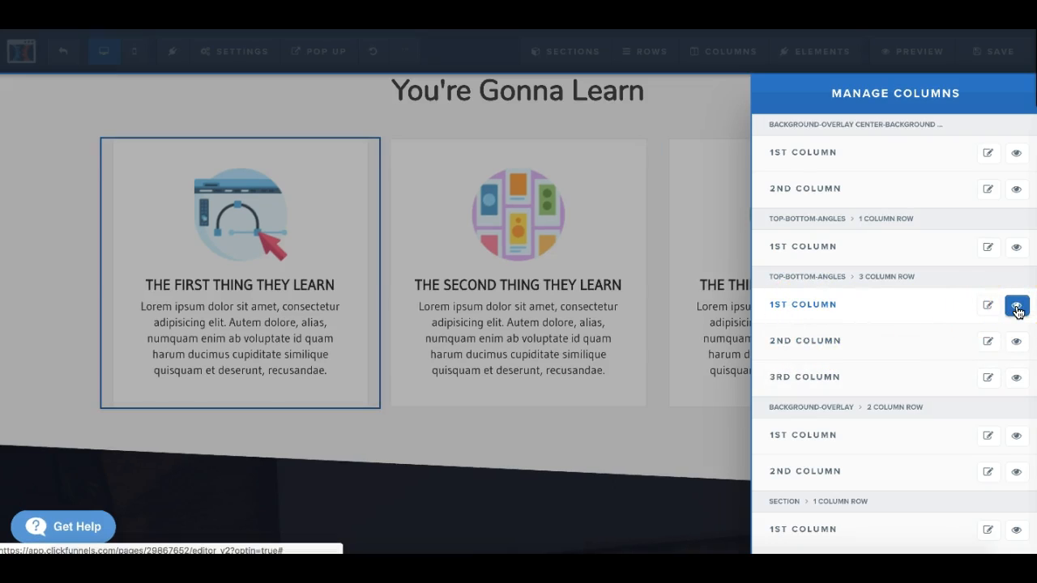
Step: Hide and show the 3 column row's 1st column again and open that column's settings
{"action": "left_click", "coordinate": [1017, 308]}
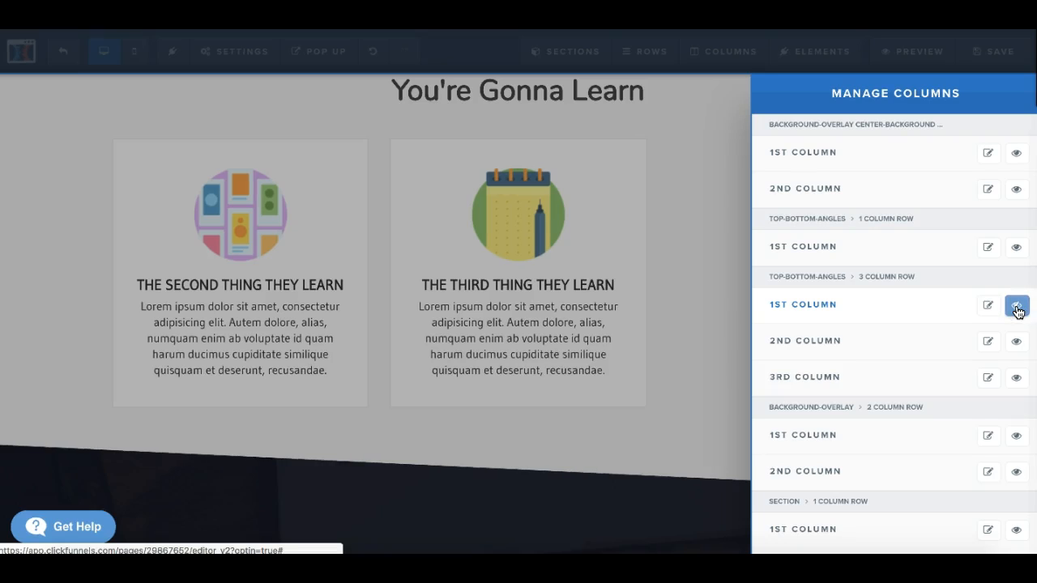
{"action": "left_click", "coordinate": [1017, 308]}
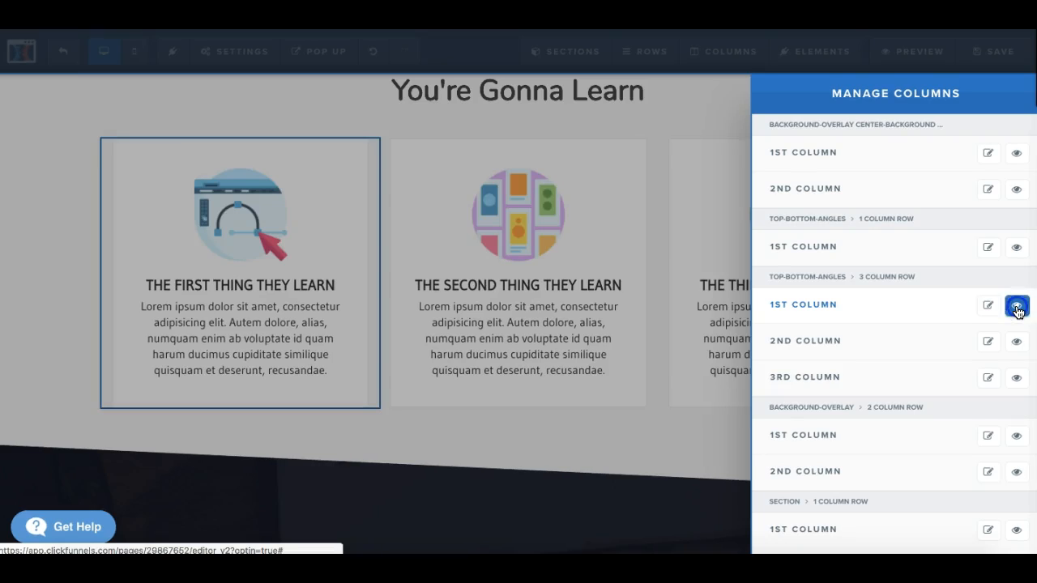
{"action": "left_click", "coordinate": [988, 311]}
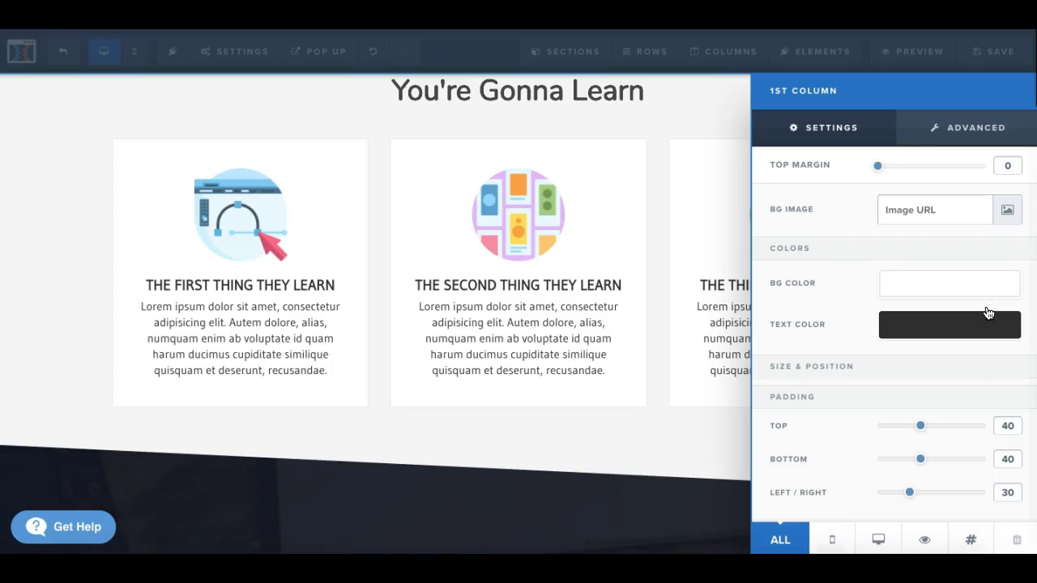
{"action": "left_click", "coordinate": [992, 361]}
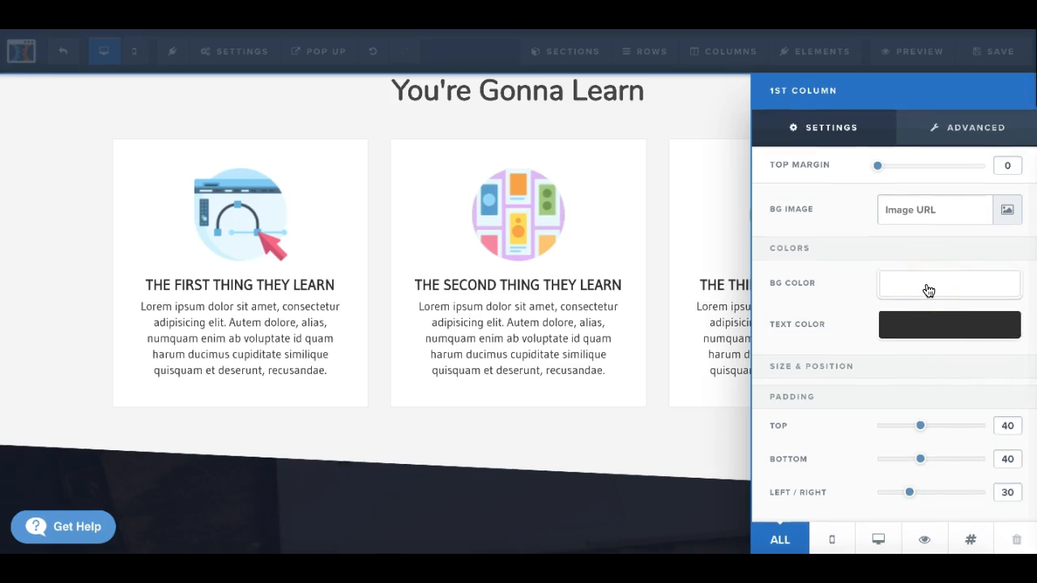
Step: Try the library's building entrance photo as the 1st column's background image and clear its image URL
{"action": "left_click", "coordinate": [1007, 214]}
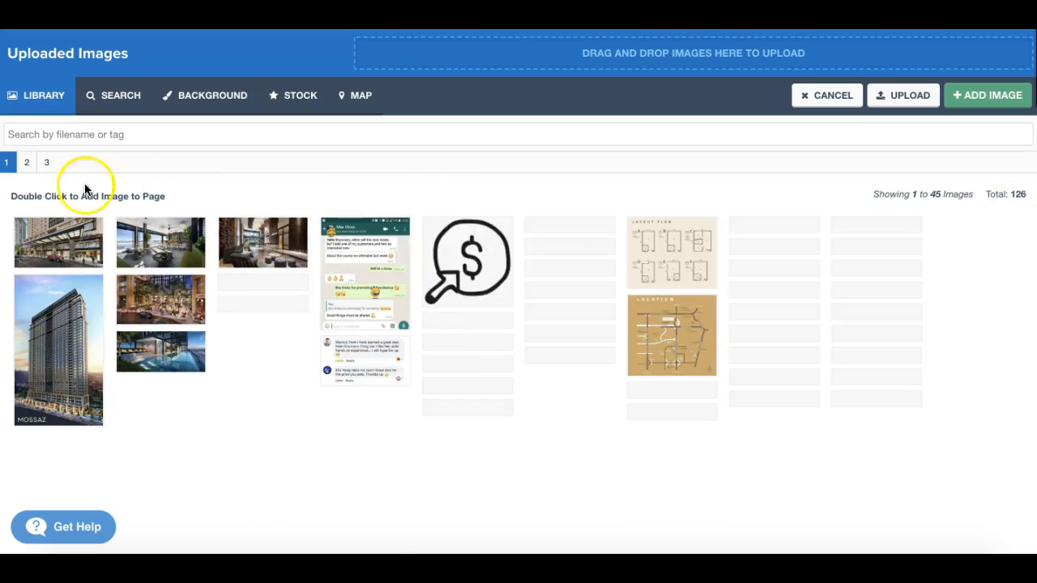
{"action": "left_click", "coordinate": [67, 248]}
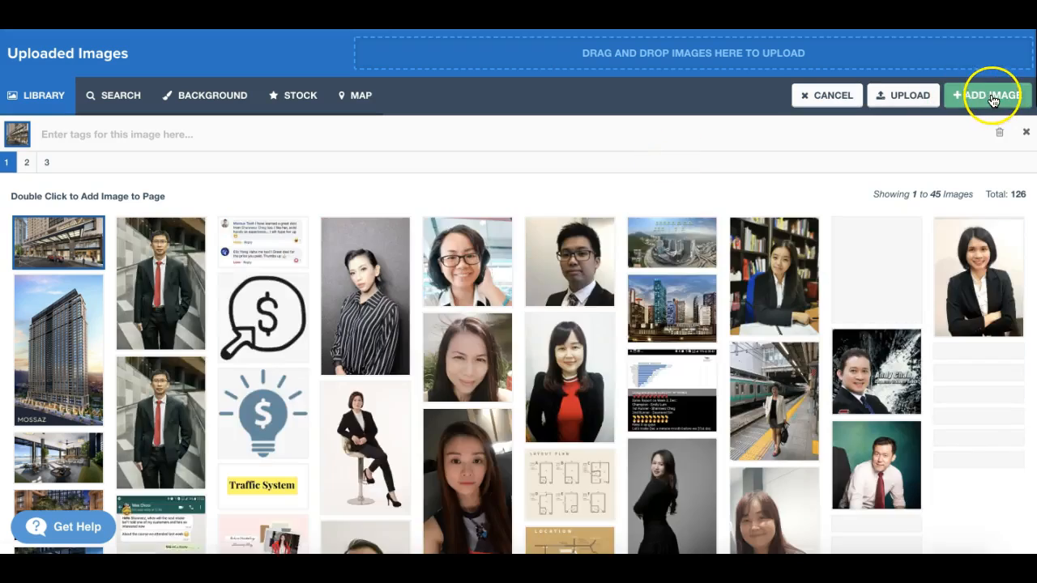
{"action": "left_click", "coordinate": [994, 96]}
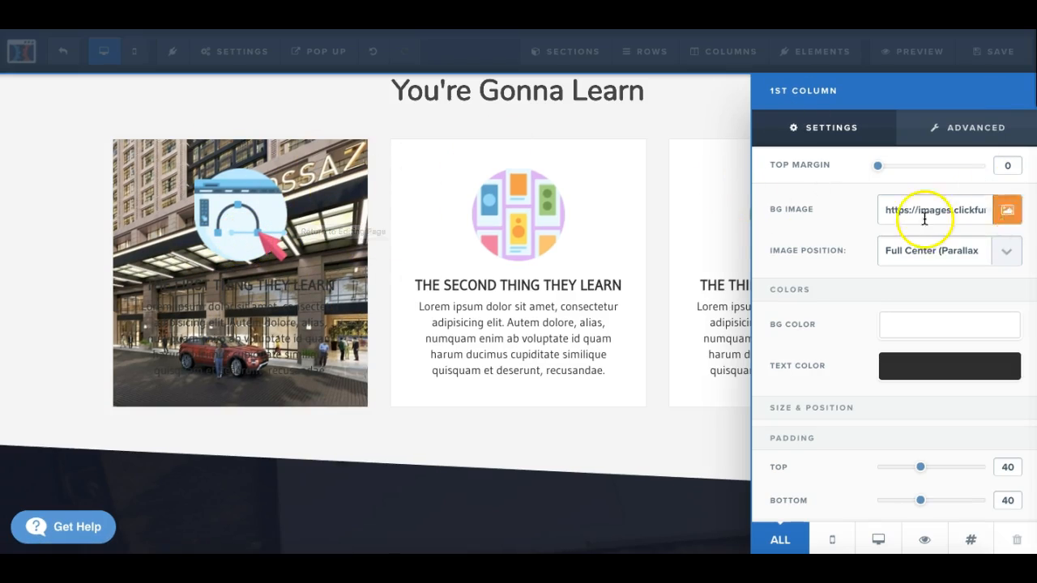
{"action": "left_click", "coordinate": [886, 210]}
{"action": "left_click_drag", "start_coordinate": [885, 209], "coordinate": [1000, 222]}
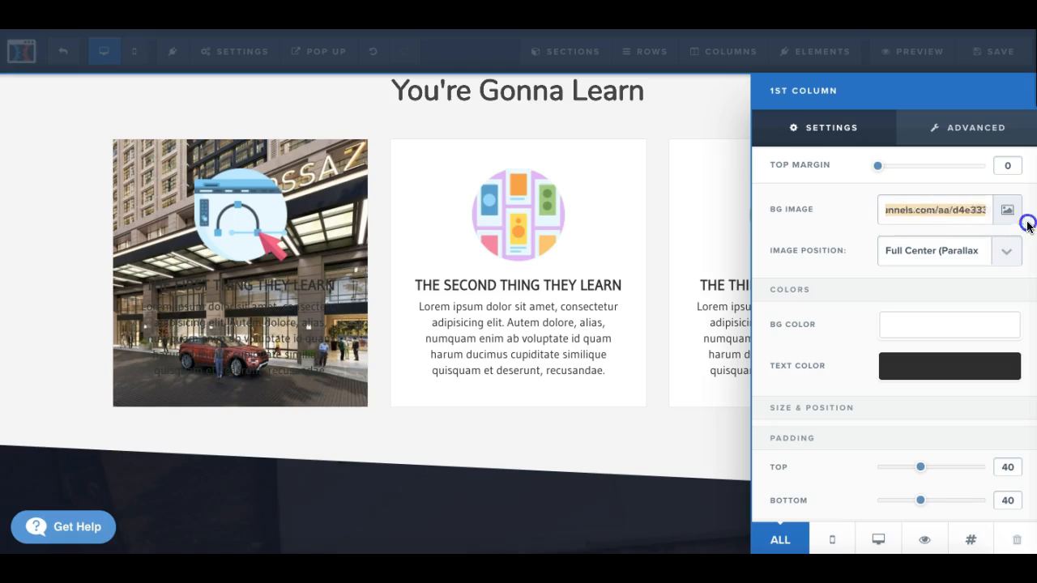
{"action": "key", "text": "BackSpace"}
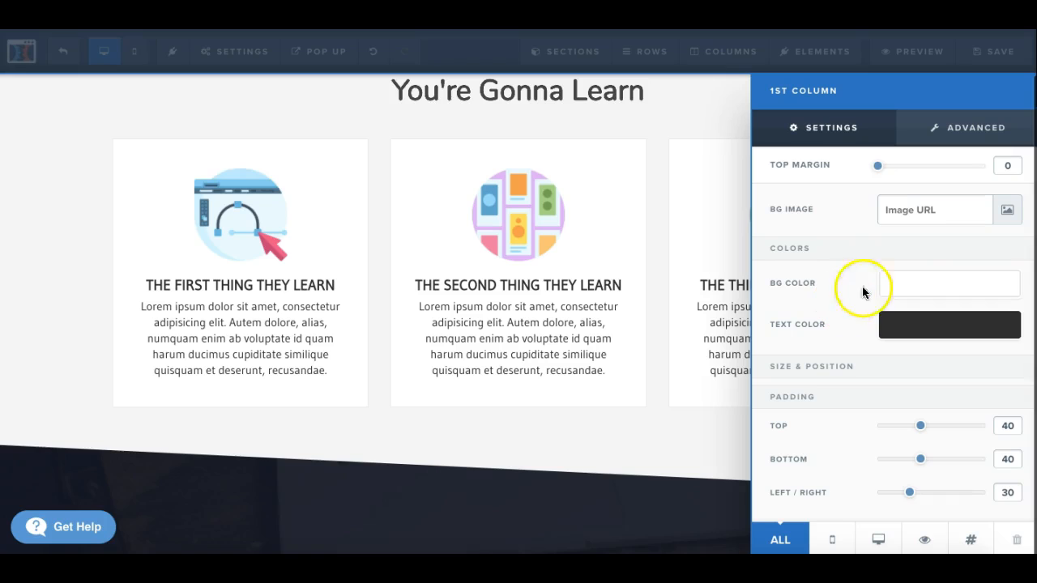
Step: Try several preset background colors on the 1st column, including blue #0075b2 and yellow #ffe300, and settle on grey #888888
{"action": "left_click", "coordinate": [924, 285]}
{"action": "left_click", "coordinate": [828, 358]}
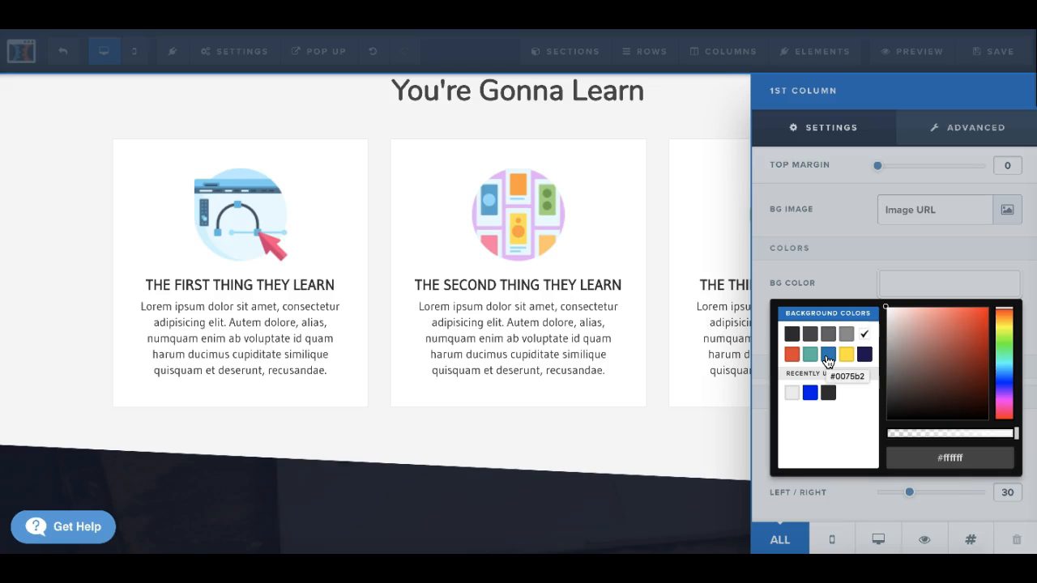
{"action": "left_click", "coordinate": [827, 358]}
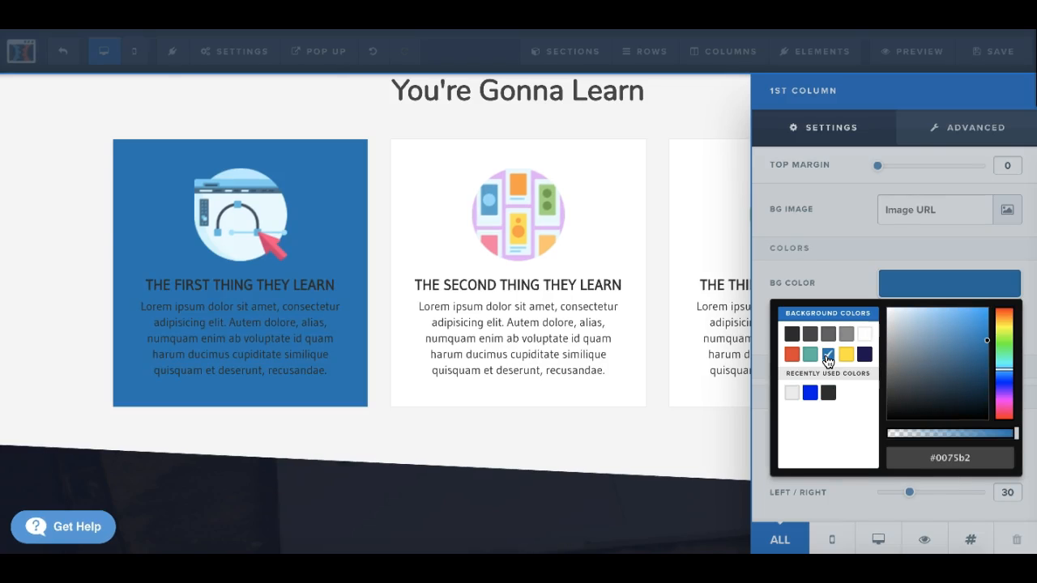
{"action": "left_click", "coordinate": [847, 357]}
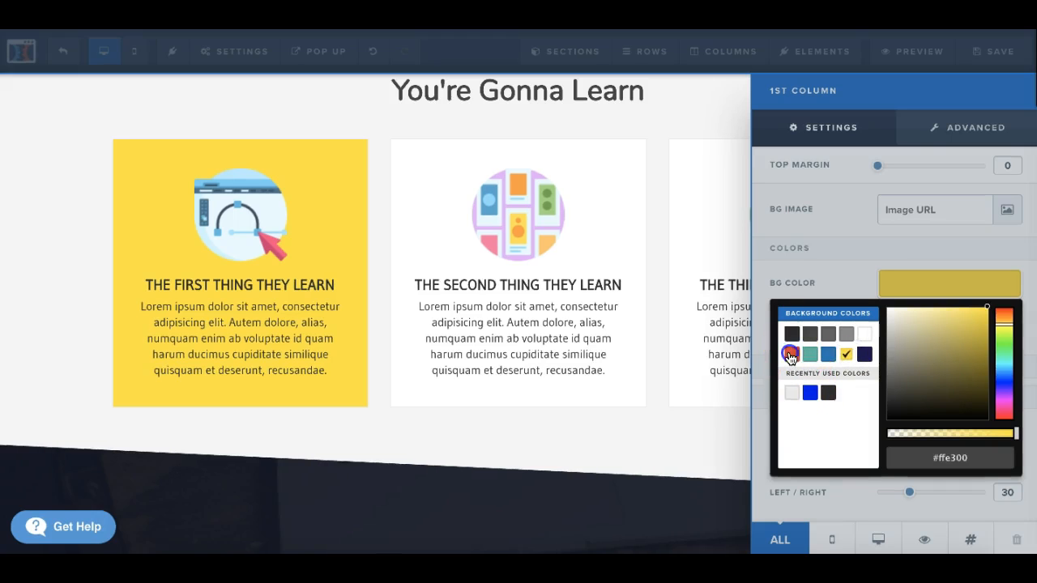
{"action": "left_click", "coordinate": [791, 355]}
{"action": "left_click", "coordinate": [847, 334]}
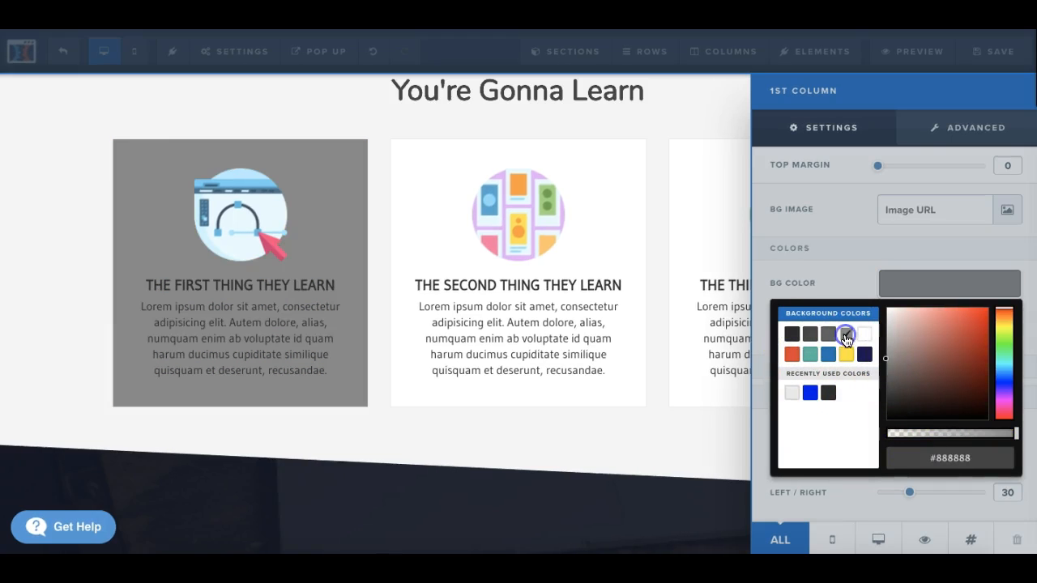
{"action": "left_click", "coordinate": [612, 444]}
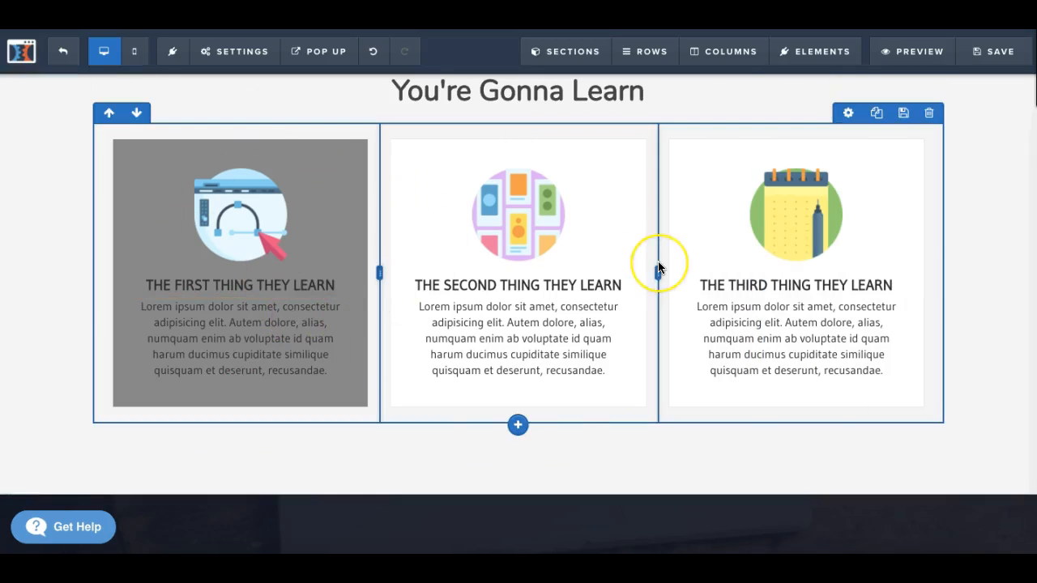
Step: Open the image library from the settings of the orange book image at the page's start, dismissing the file upload dialog
{"action": "scroll", "coordinate": [657, 270], "scroll_direction": "down", "scroll_amount": 5}
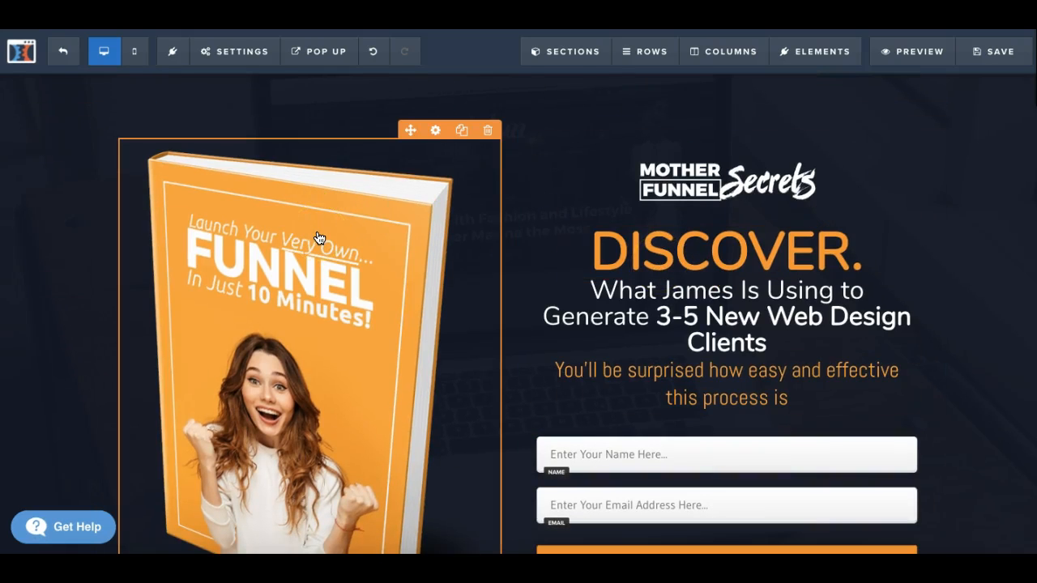
{"action": "left_click", "coordinate": [436, 133]}
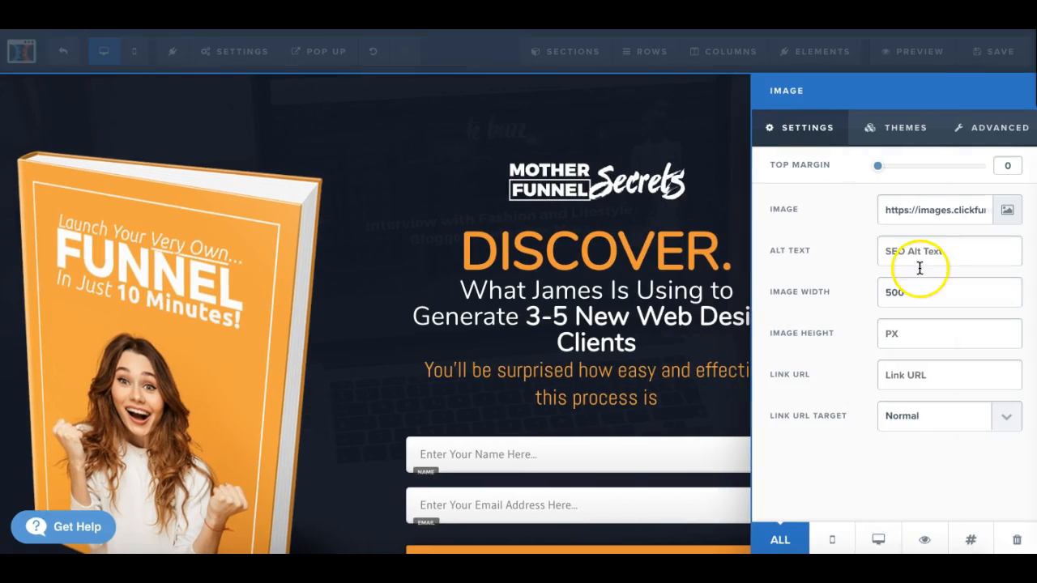
{"action": "left_click", "coordinate": [1007, 210]}
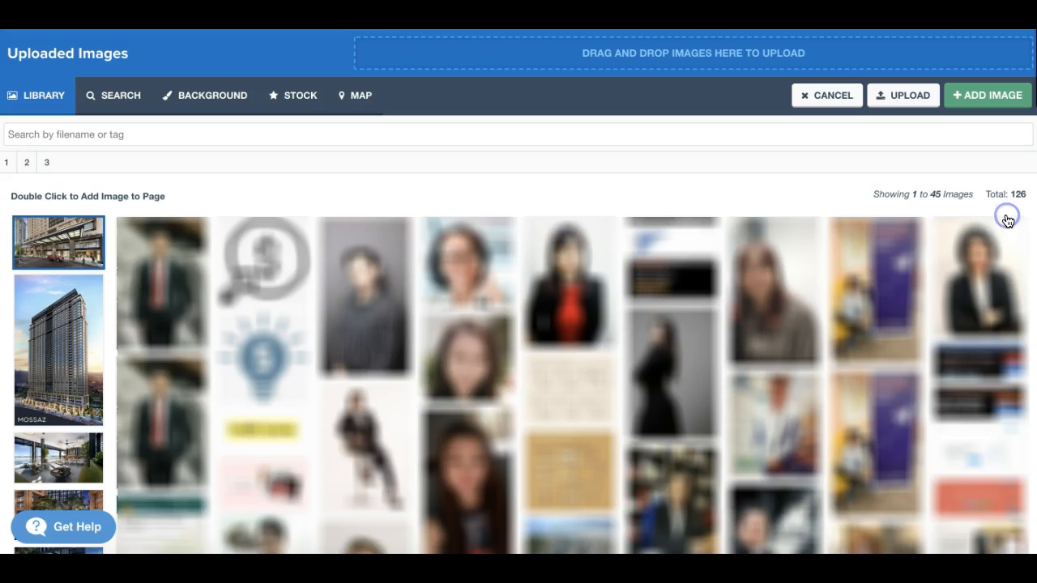
{"action": "left_click", "coordinate": [903, 96]}
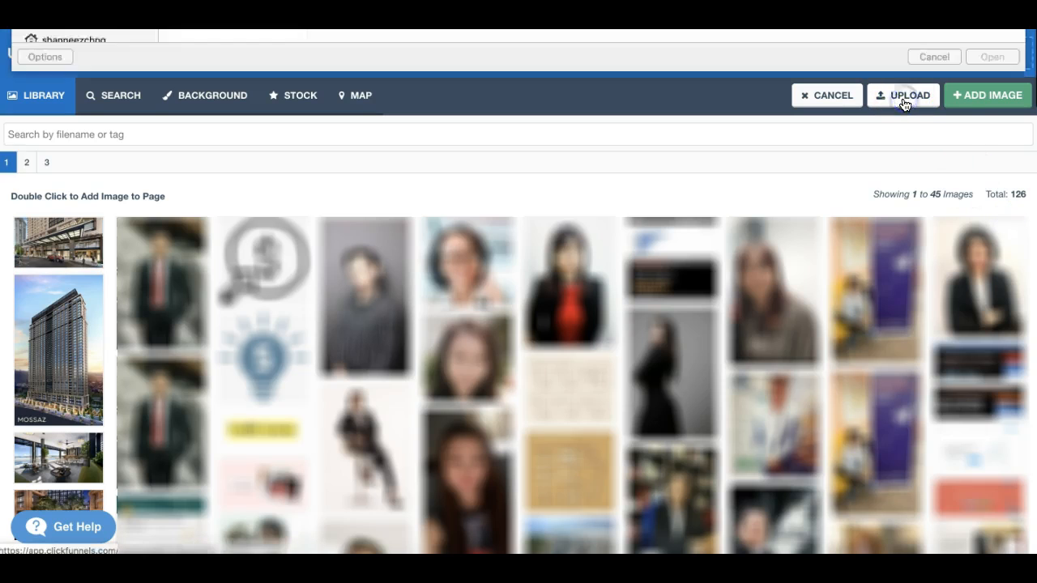
{"action": "key", "text": "Escape"}
Step: Replace the book image with the pink "8 Things I Did to Get Clients Online" cover from the library's third page and review it
{"action": "scroll", "coordinate": [899, 381], "scroll_direction": "down", "scroll_amount": 3}
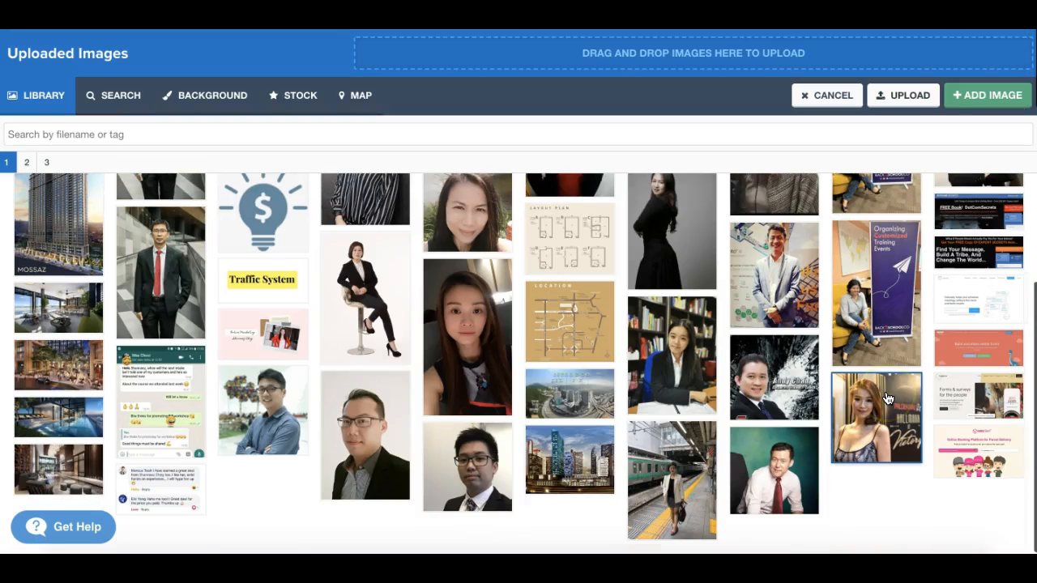
{"action": "scroll", "coordinate": [888, 398], "scroll_direction": "up", "scroll_amount": 2}
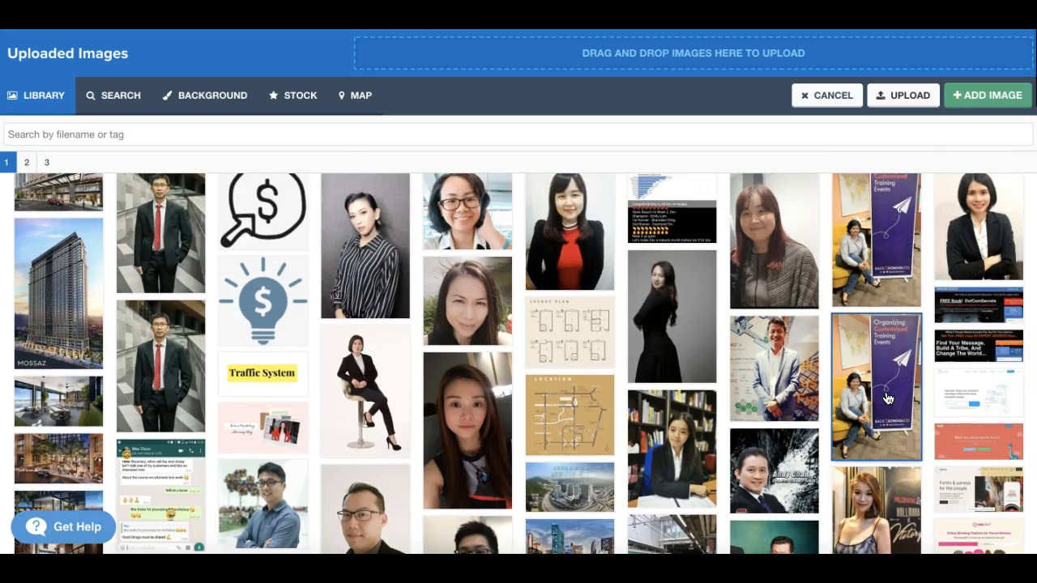
{"action": "left_click", "coordinate": [25, 165]}
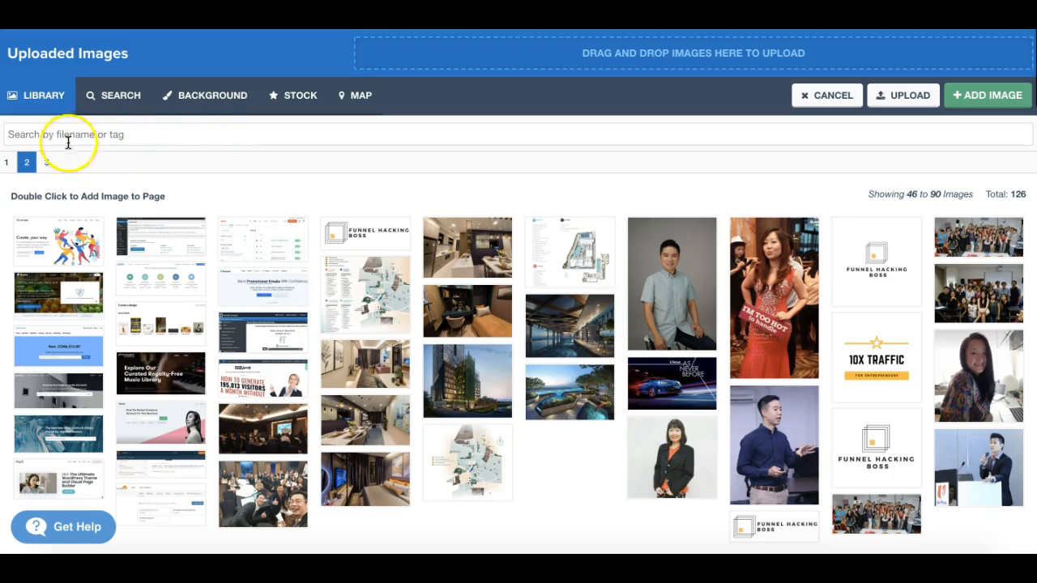
{"action": "left_click", "coordinate": [47, 164]}
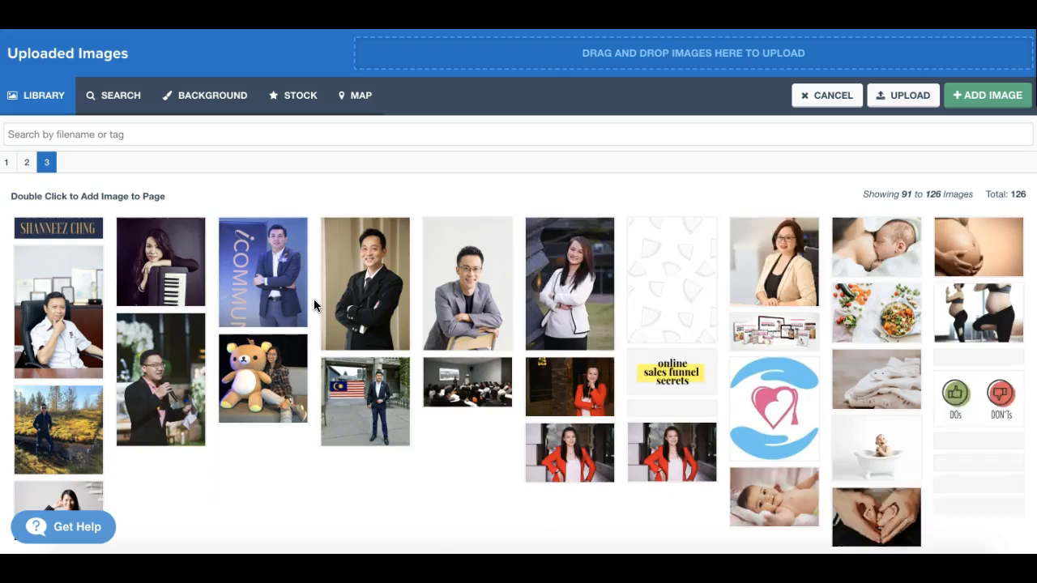
{"action": "left_click", "coordinate": [563, 491]}
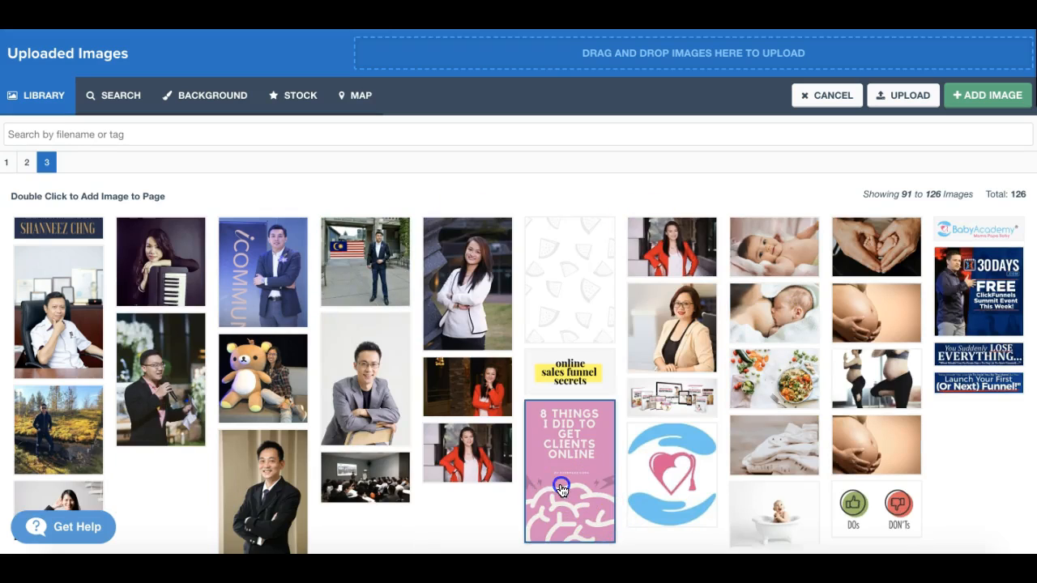
{"action": "left_click", "coordinate": [989, 97]}
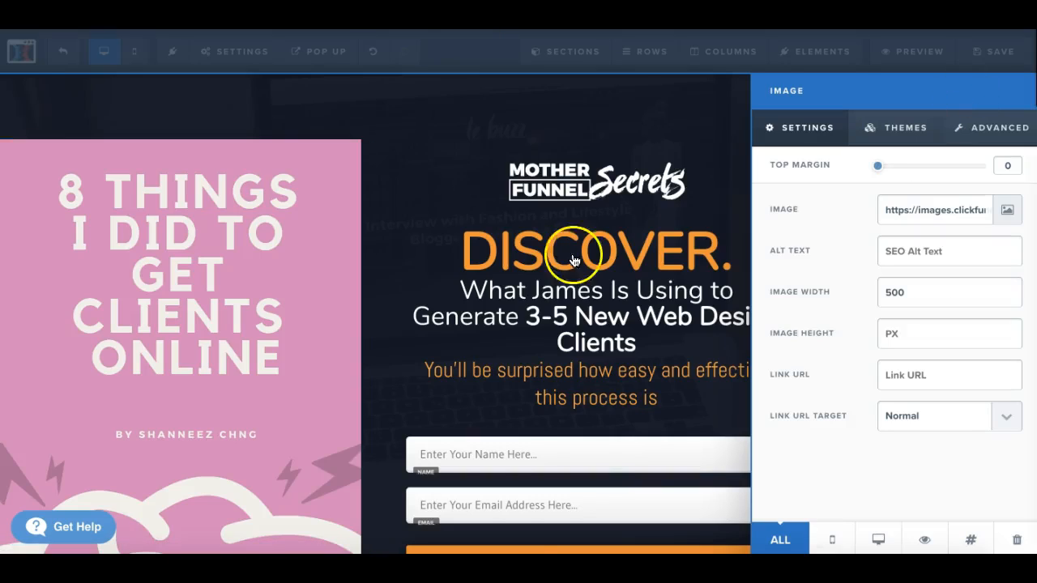
{"action": "left_click", "coordinate": [555, 306]}
{"action": "scroll", "coordinate": [555, 306], "scroll_direction": "down", "scroll_amount": 3}
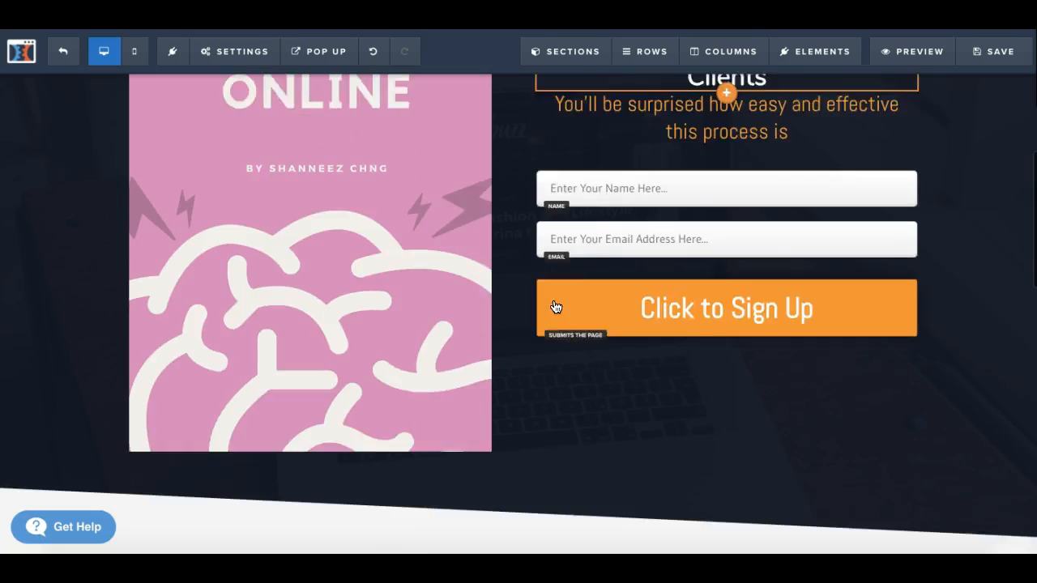
{"action": "left_click", "coordinate": [556, 307]}
{"action": "scroll", "coordinate": [556, 306], "scroll_direction": "up", "scroll_amount": 3}
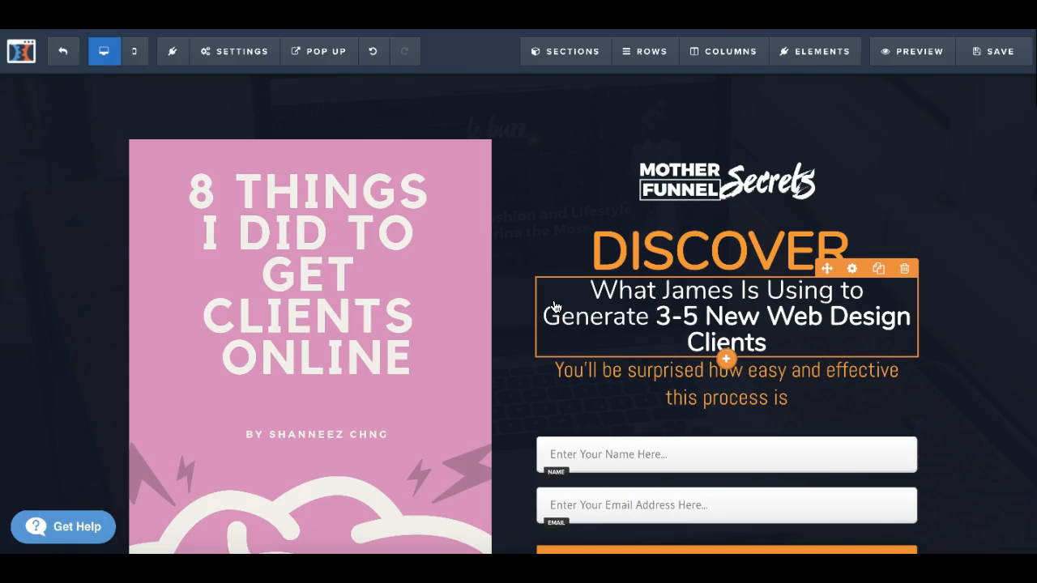
Step: Set the text color of the 2 column row holding the cover image and optin form to white #ffffff
{"action": "left_click", "coordinate": [423, 233]}
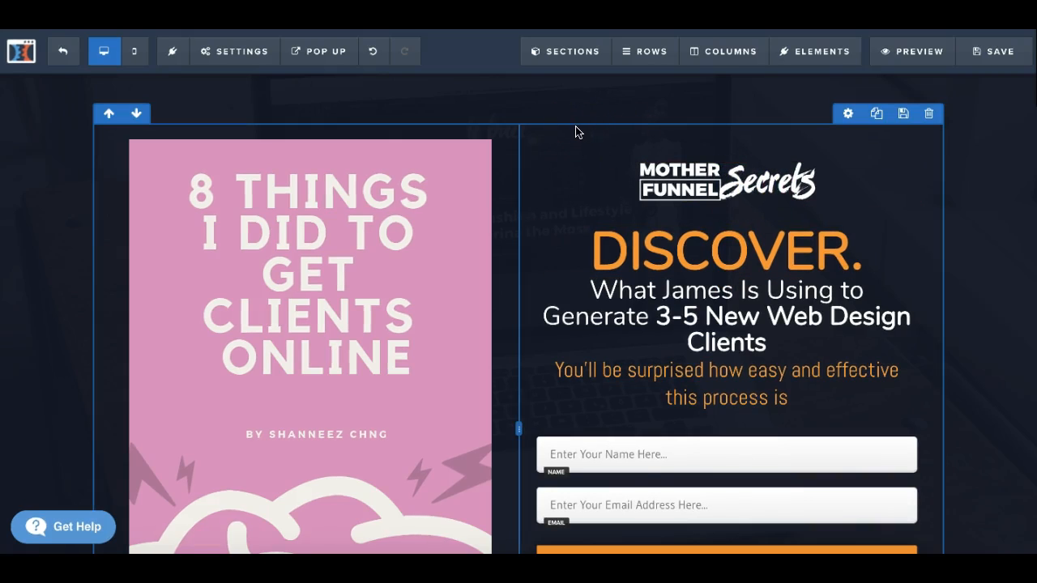
{"action": "left_click", "coordinate": [850, 114]}
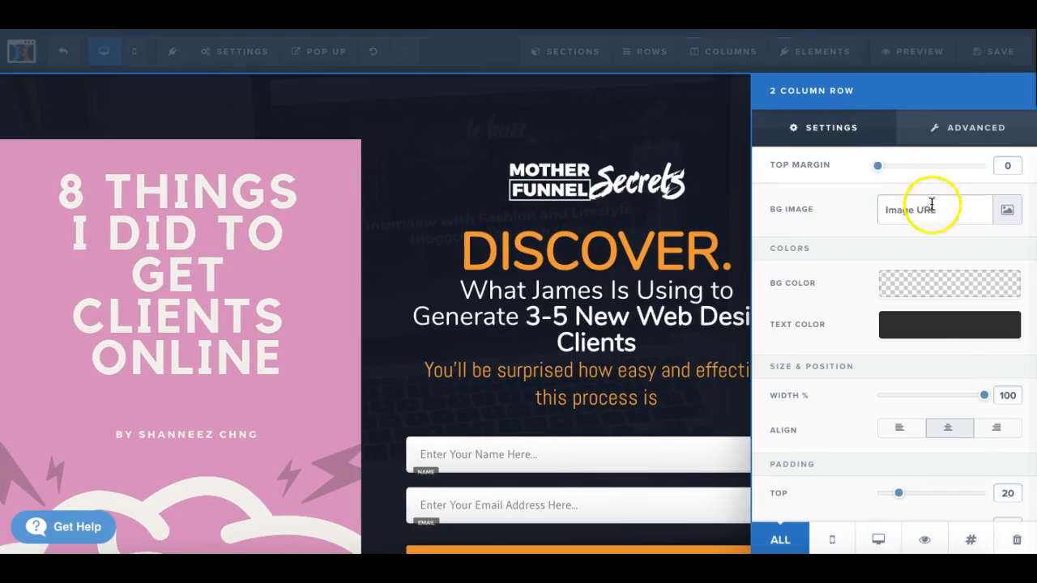
{"action": "left_click", "coordinate": [941, 336]}
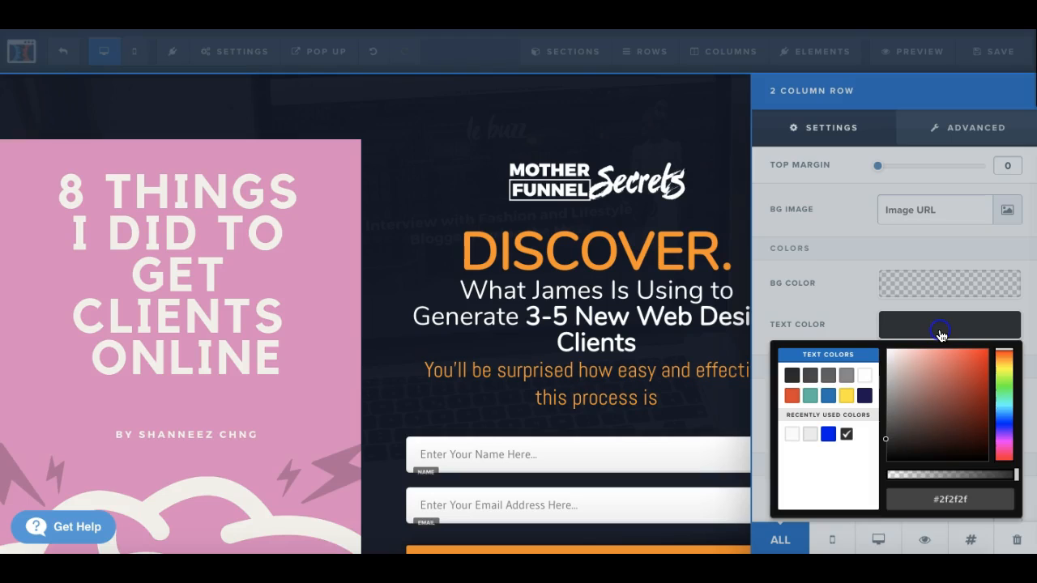
{"action": "left_click", "coordinate": [865, 375]}
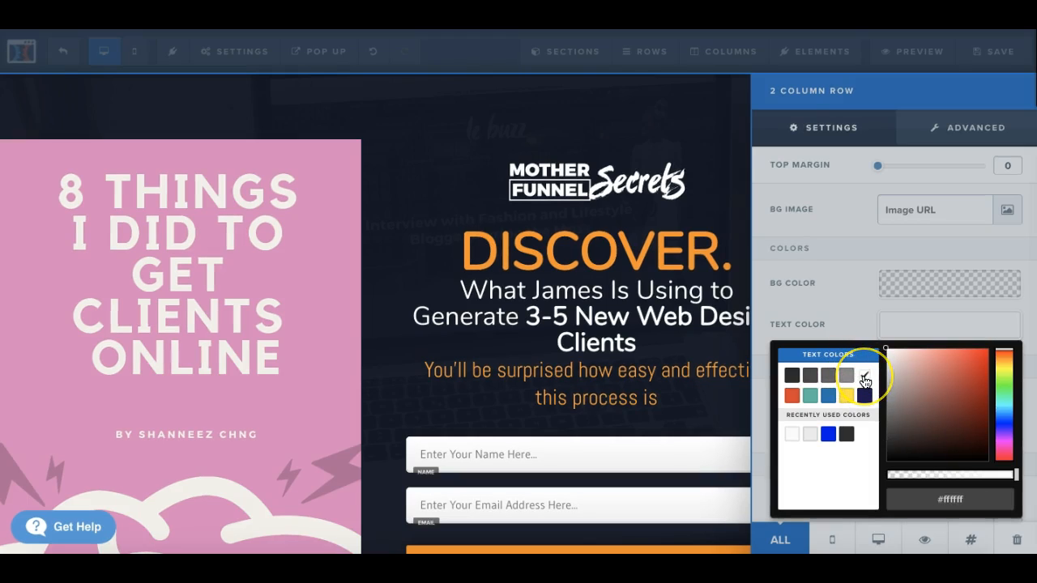
{"action": "left_click", "coordinate": [711, 386]}
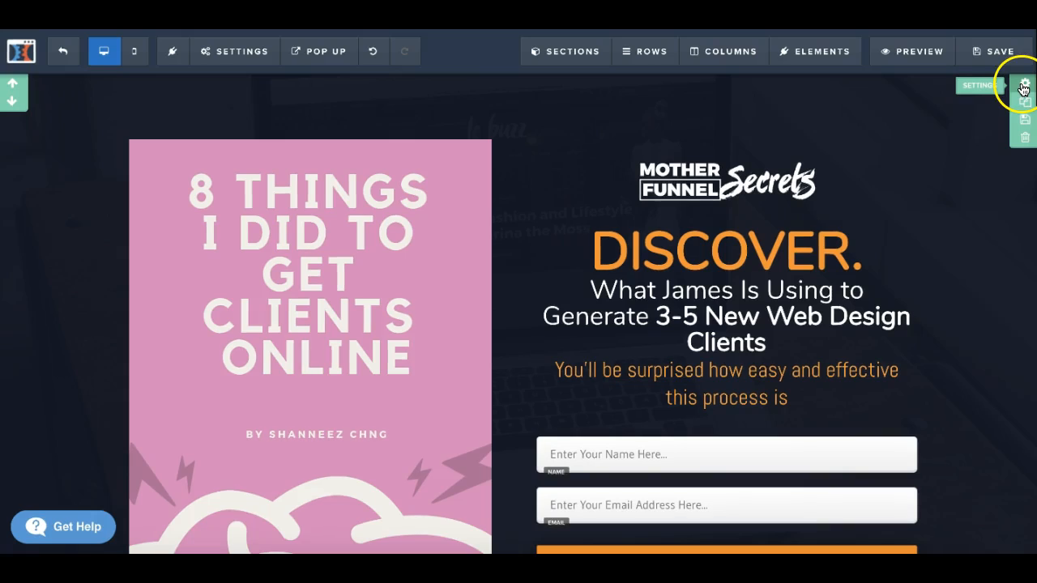
Step: Set the background color of the section holding the cover image and optin form to white #ffffff
{"action": "left_click", "coordinate": [1024, 86]}
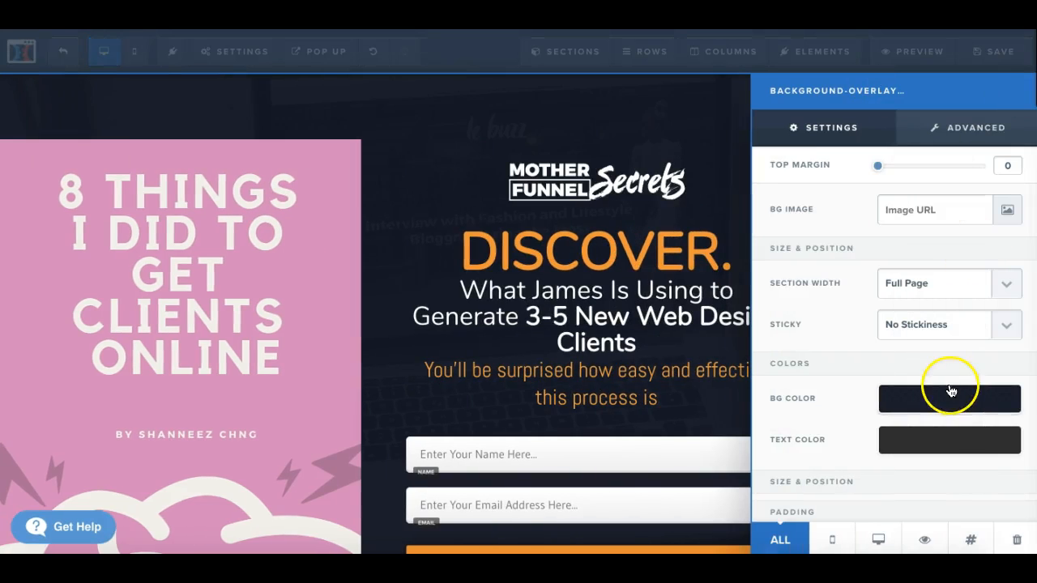
{"action": "left_click", "coordinate": [946, 415]}
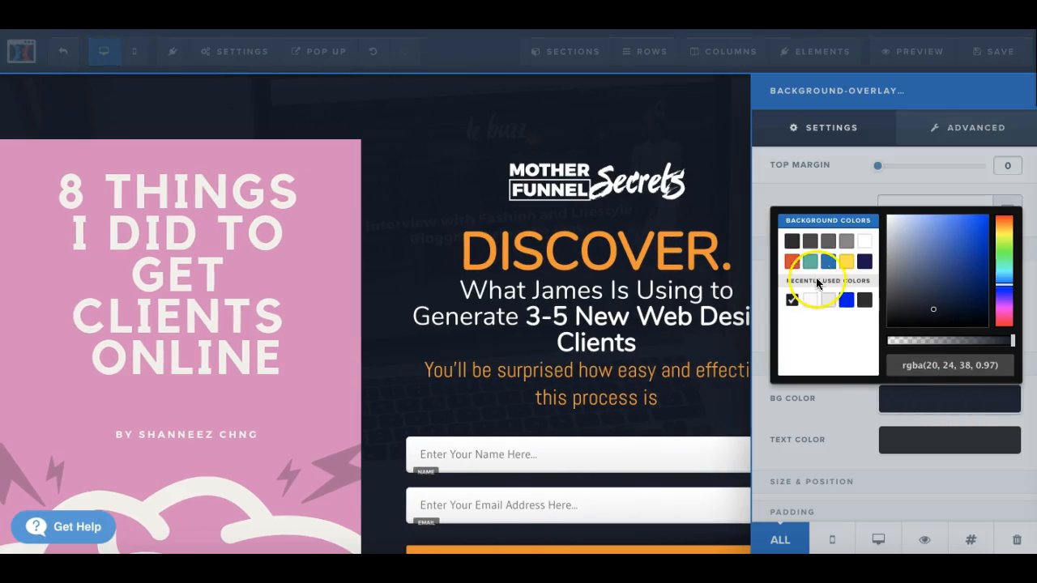
{"action": "left_click", "coordinate": [863, 247]}
{"action": "left_click", "coordinate": [622, 142]}
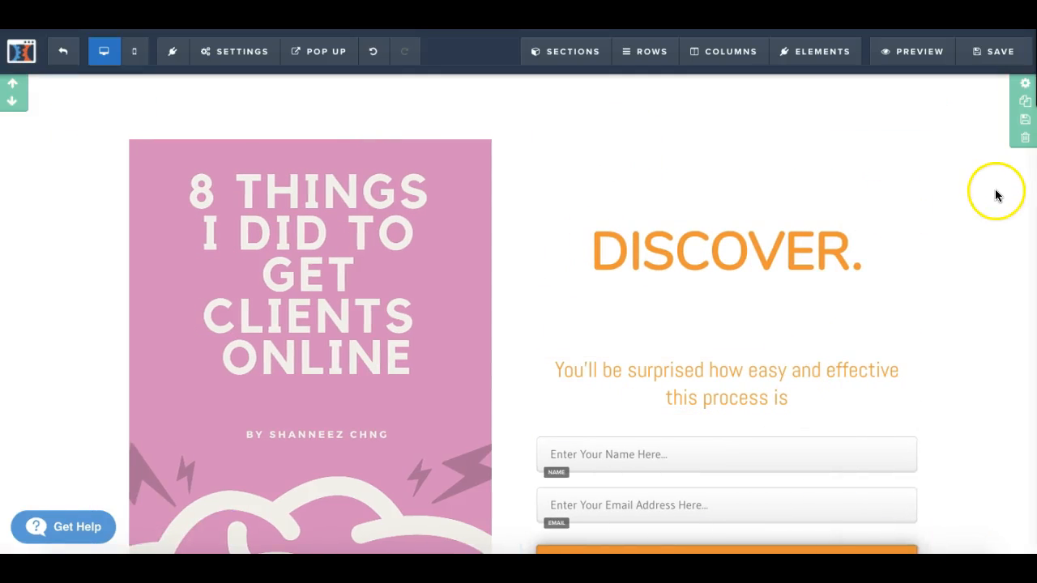
Step: Set the background color of the section holding the cover image and optin form to blue #0075b2
{"action": "left_click", "coordinate": [1024, 87]}
{"action": "left_click", "coordinate": [912, 403]}
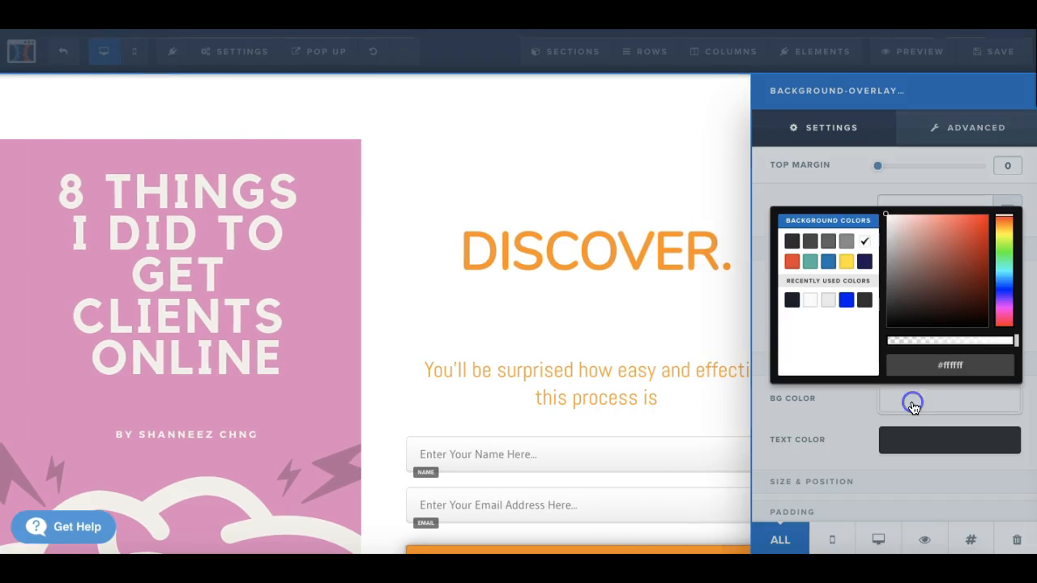
{"action": "left_click", "coordinate": [828, 261]}
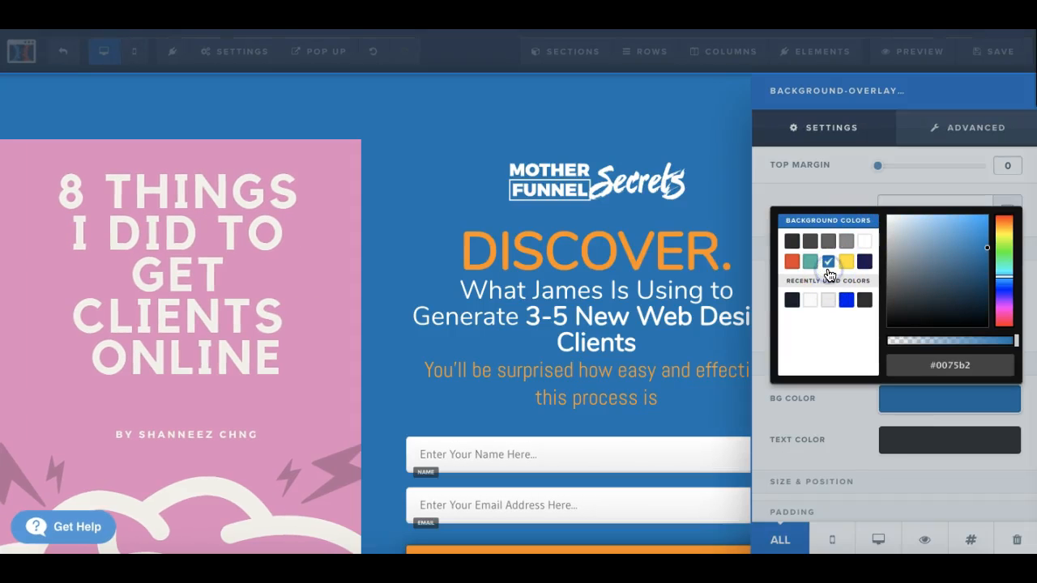
{"action": "left_click", "coordinate": [445, 181]}
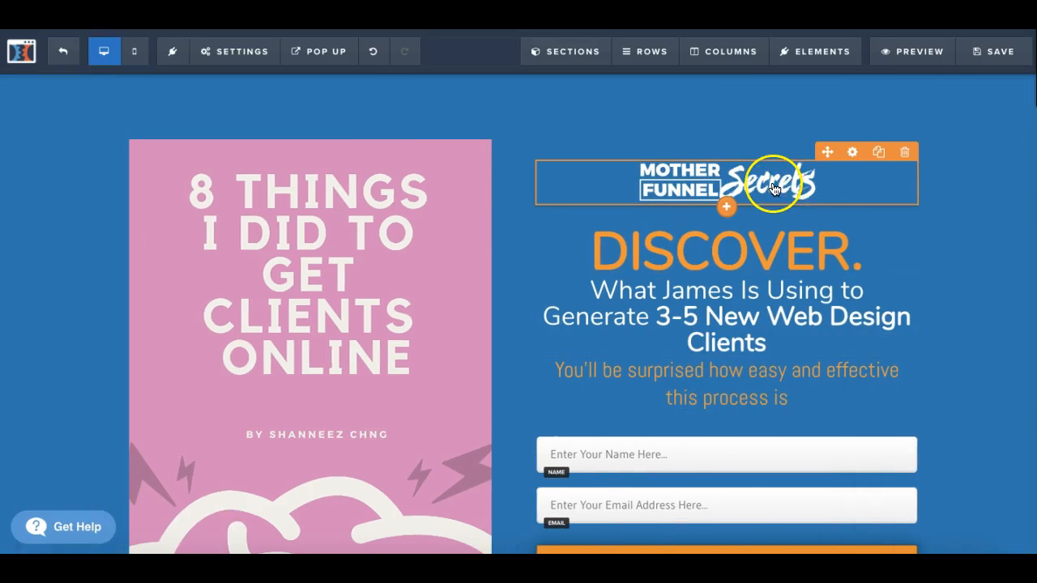
Step: Delete the Mother Funnel Secrets logo image above the "DISCOVER." headline
{"action": "left_click", "coordinate": [905, 154]}
{"action": "left_click", "coordinate": [905, 153]}
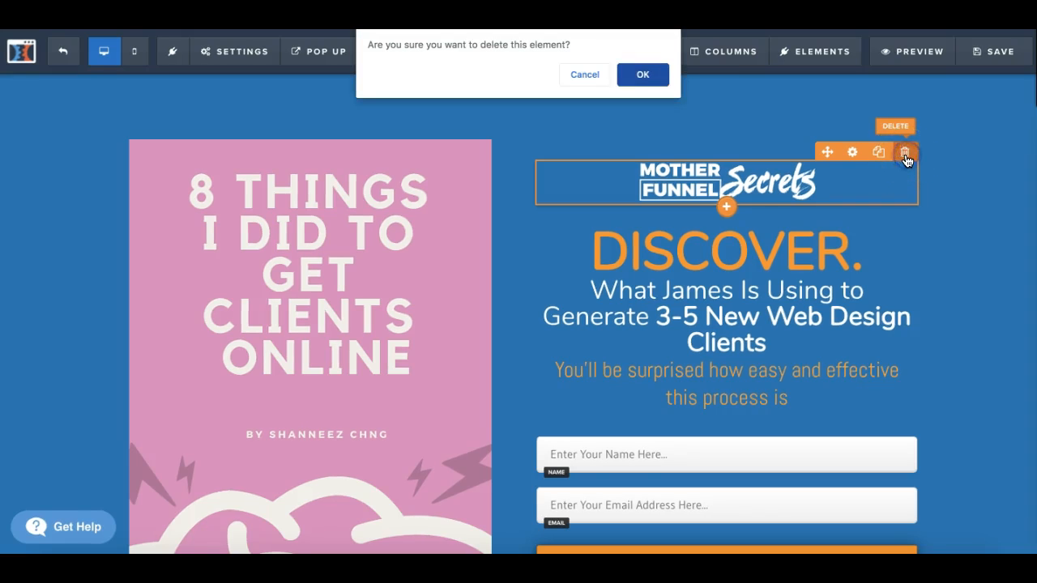
{"action": "left_click", "coordinate": [633, 70]}
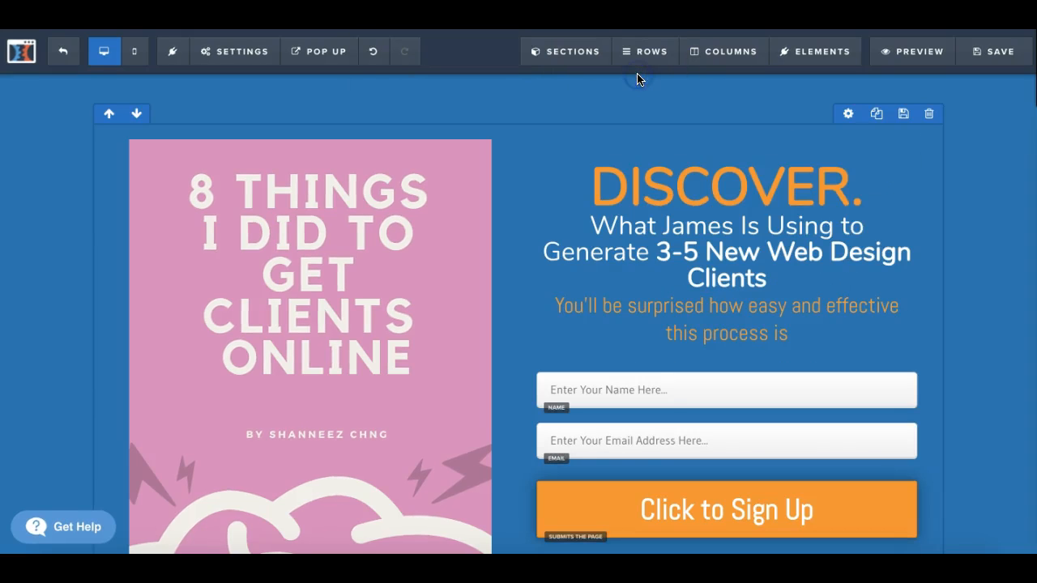
Step: Set the white headline below "DISCOVER." to font size 38 and the Roboto font family
{"action": "left_click", "coordinate": [774, 283]}
{"action": "left_click", "coordinate": [968, 283]}
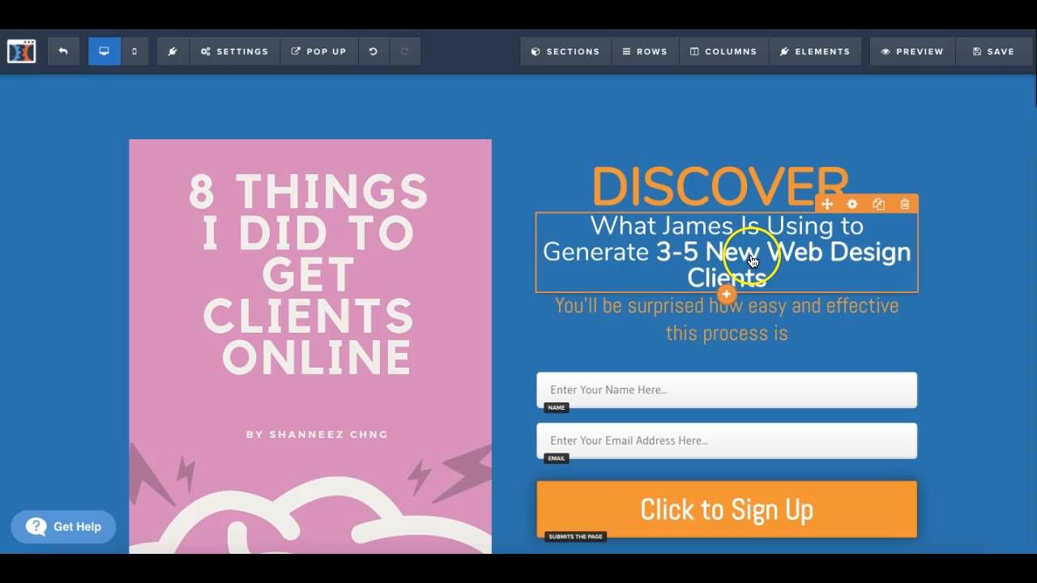
{"action": "left_click", "coordinate": [853, 208]}
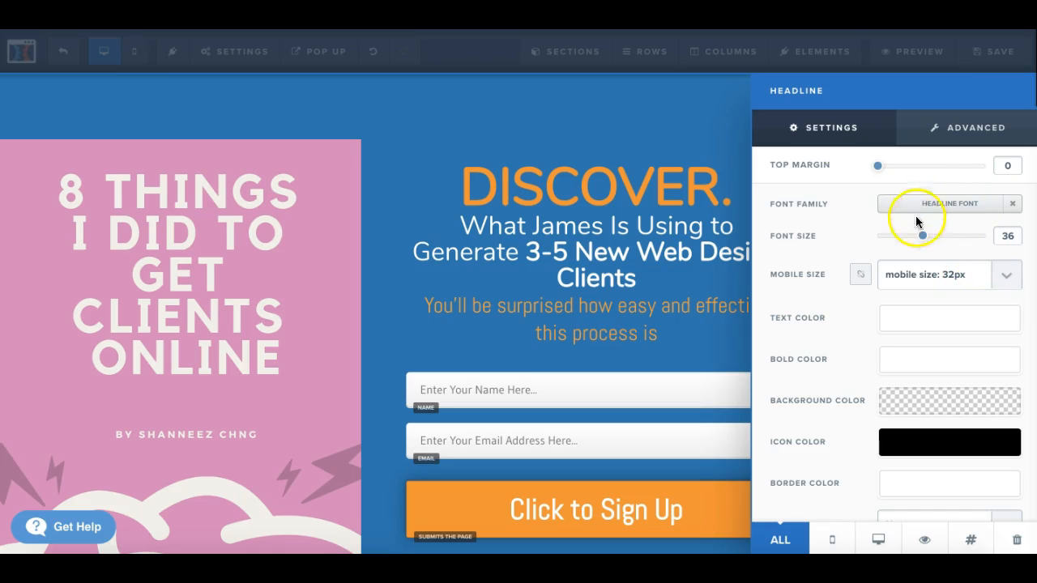
{"action": "mouse_move", "coordinate": [924, 240]}
{"action": "left_mouse_down"}
{"action": "mouse_move", "coordinate": [914, 234]}
{"action": "mouse_move", "coordinate": [926, 235]}
{"action": "left_mouse_up"}
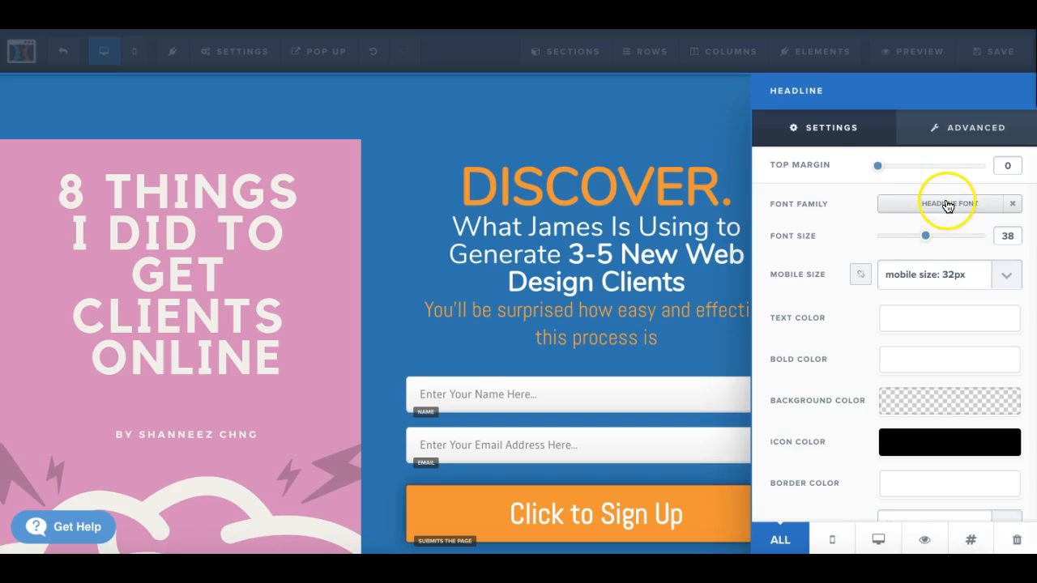
{"action": "left_click", "coordinate": [949, 207]}
{"action": "left_click", "coordinate": [875, 241]}
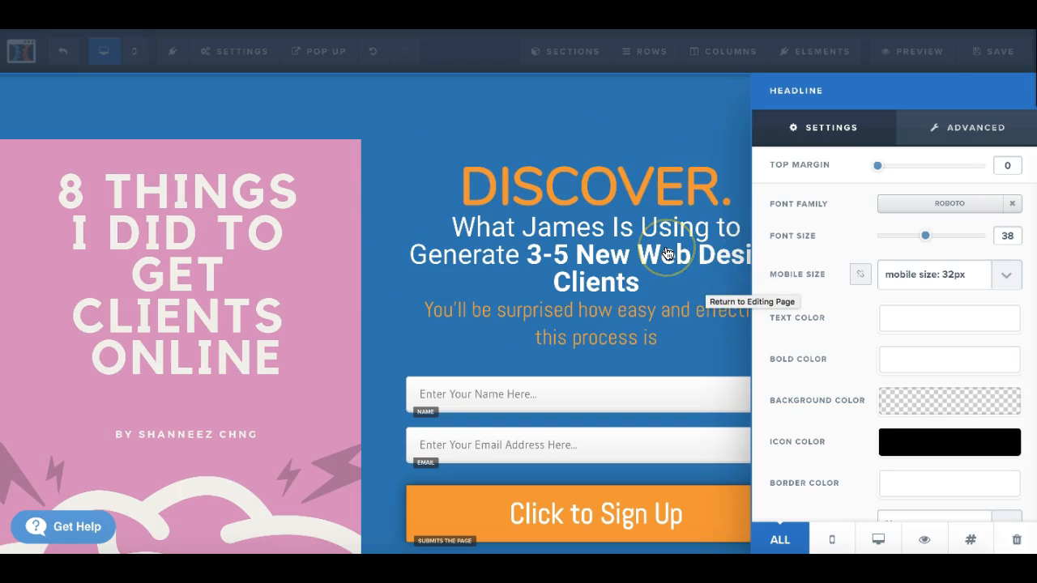
Step: In the mobile-only view, try the white headline at 23px and settle on a mobile size of 30px
{"action": "left_click", "coordinate": [833, 541]}
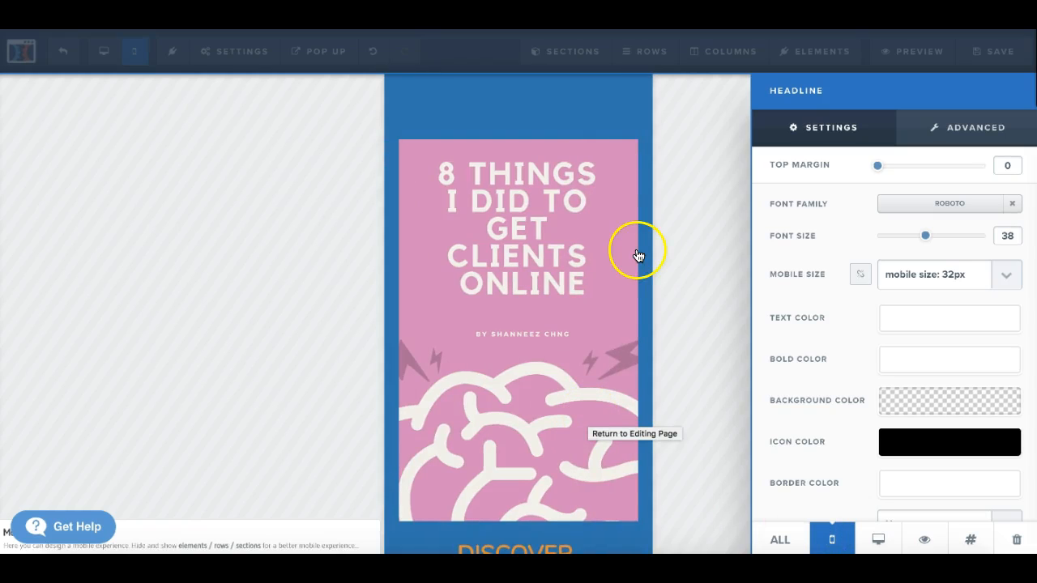
{"action": "left_click", "coordinate": [700, 367]}
{"action": "scroll", "coordinate": [440, 435], "scroll_direction": "down", "scroll_amount": 4}
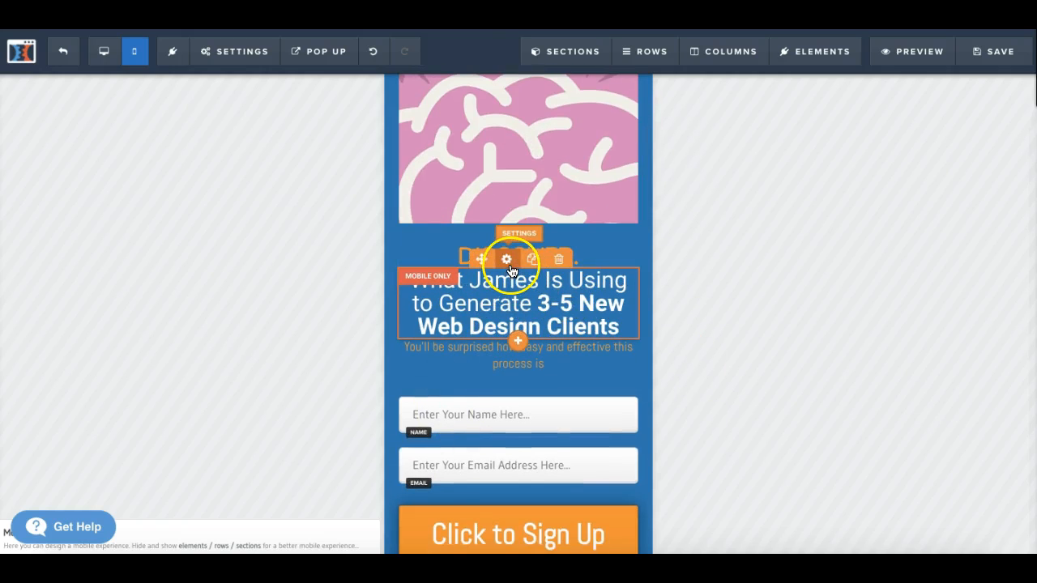
{"action": "left_click", "coordinate": [508, 261]}
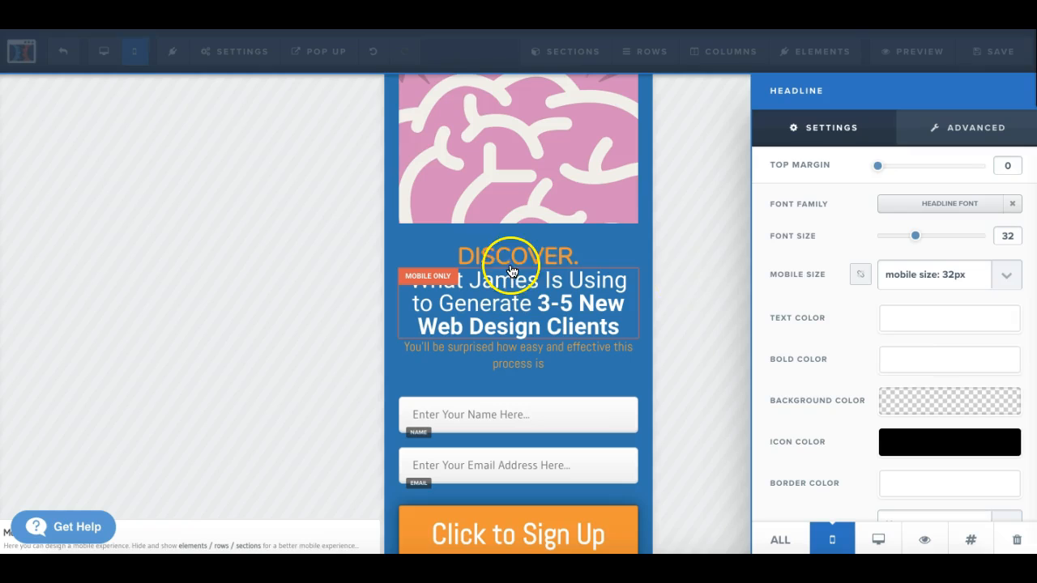
{"action": "left_click", "coordinate": [1005, 283]}
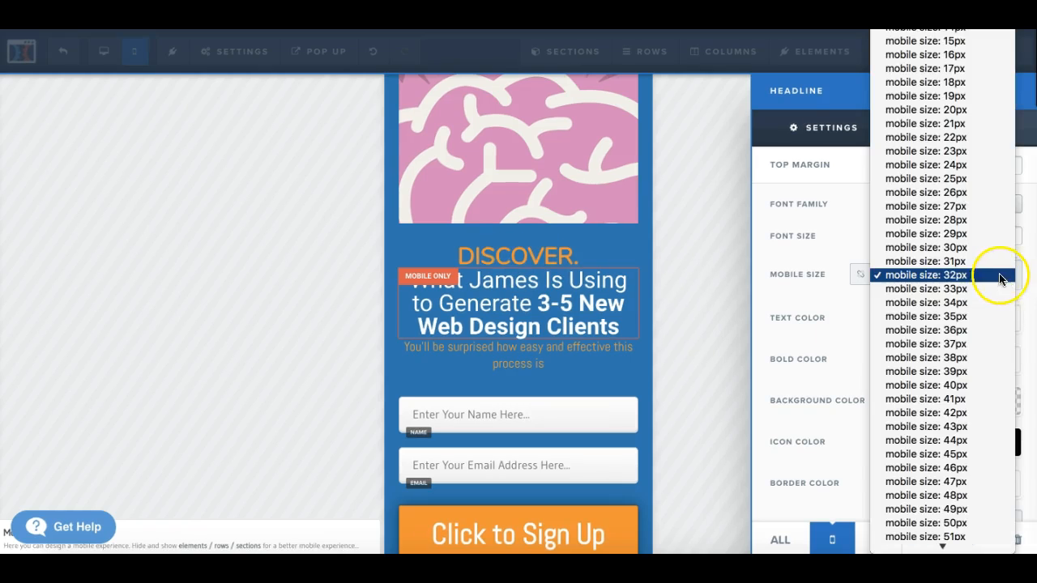
{"action": "left_click", "coordinate": [935, 150]}
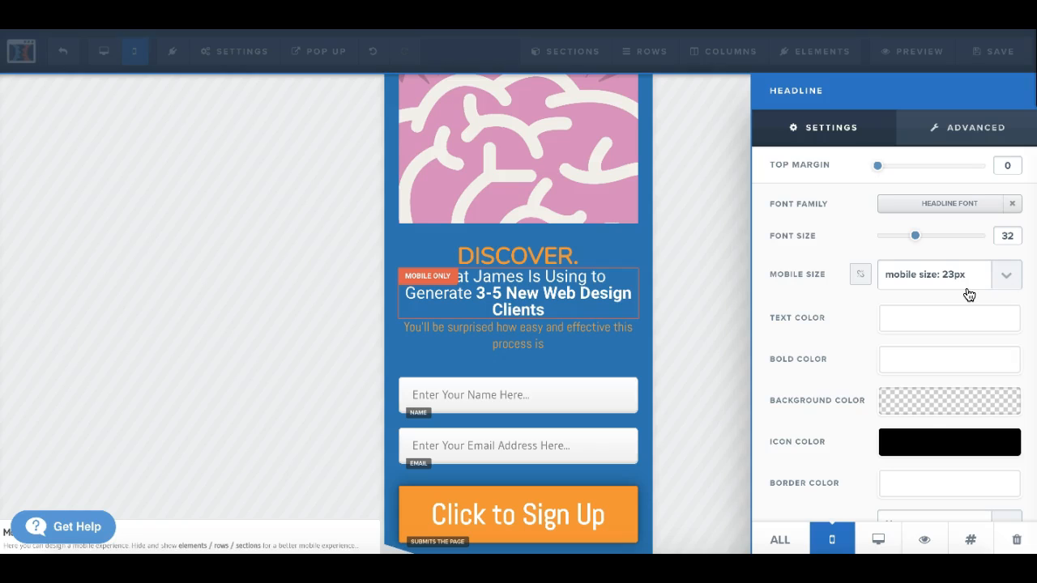
{"action": "left_click", "coordinate": [1007, 277]}
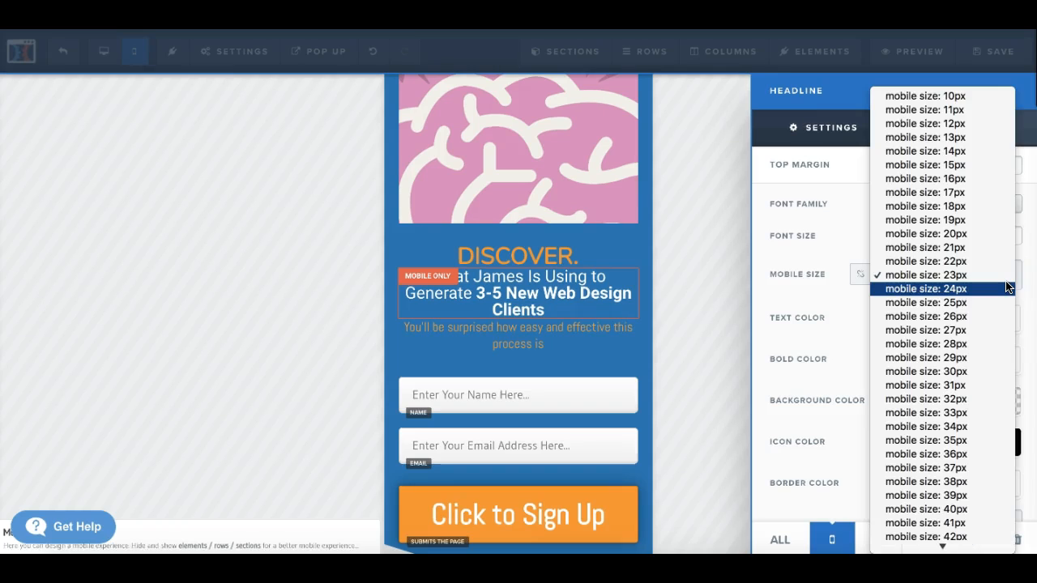
{"action": "left_click", "coordinate": [953, 372]}
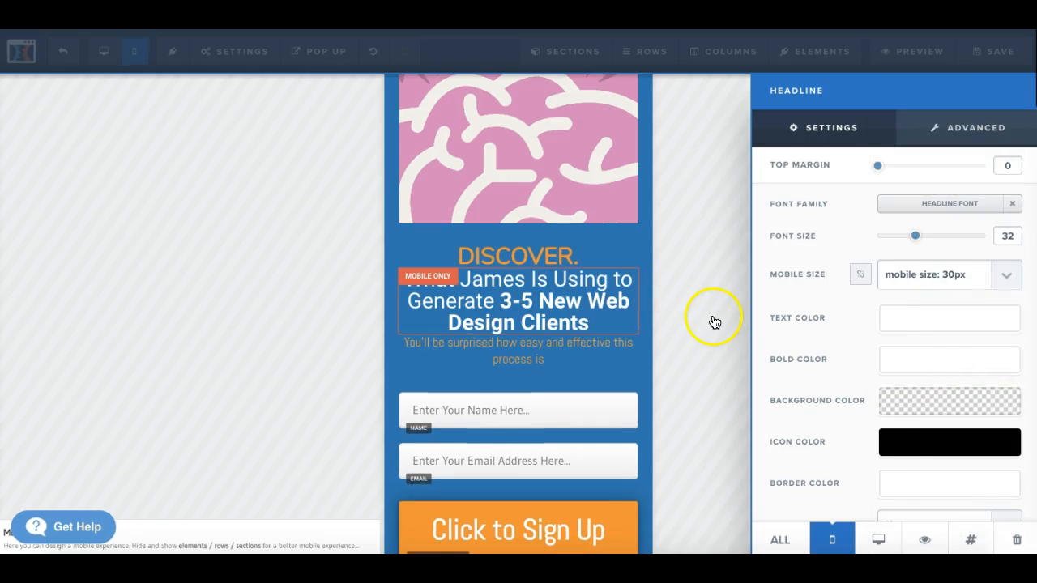
Step: Set the white headline to show on both mobile and desktop, and return the editor to the desktop view
{"action": "left_click", "coordinate": [786, 538]}
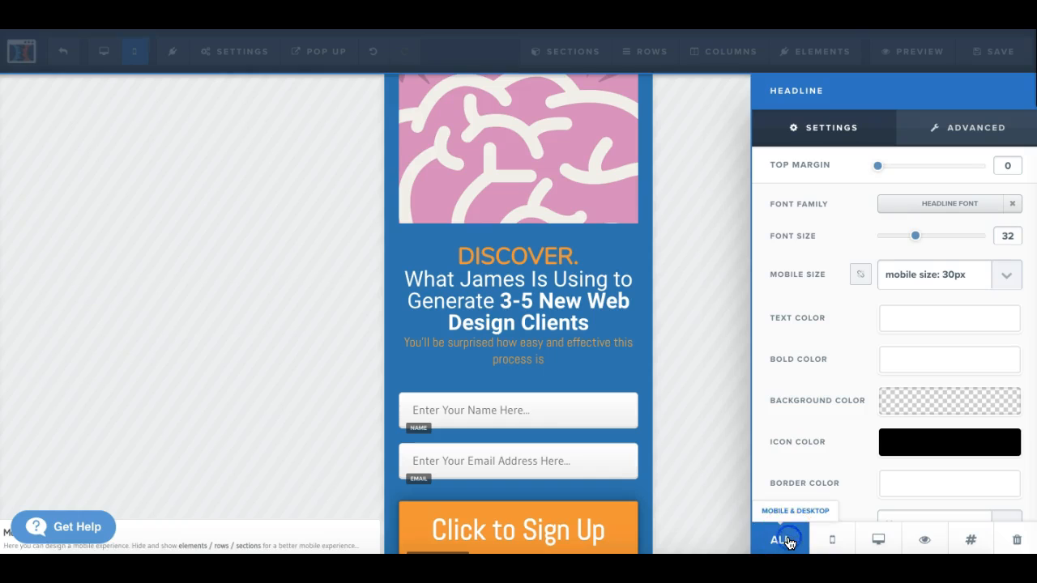
{"action": "left_click", "coordinate": [707, 361]}
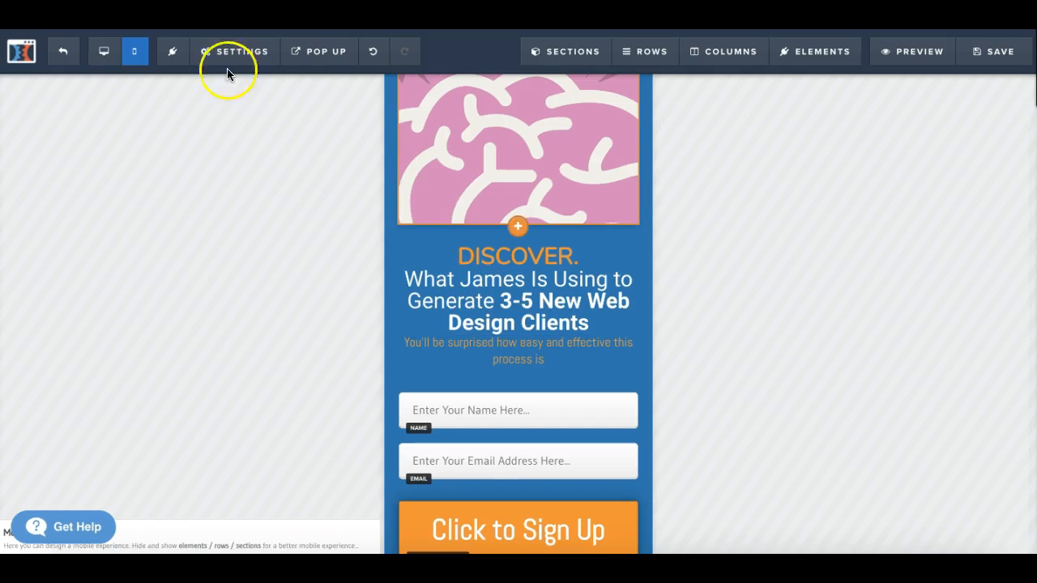
{"action": "left_click", "coordinate": [102, 55]}
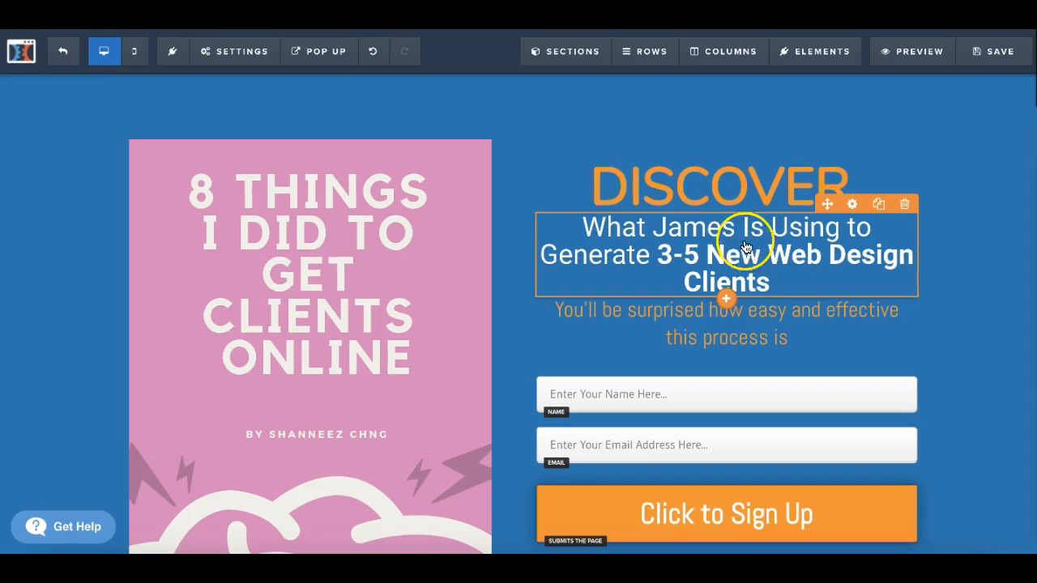
Step: Replace the first name in the white headline with the cover author's first name
{"action": "left_click", "coordinate": [784, 286]}
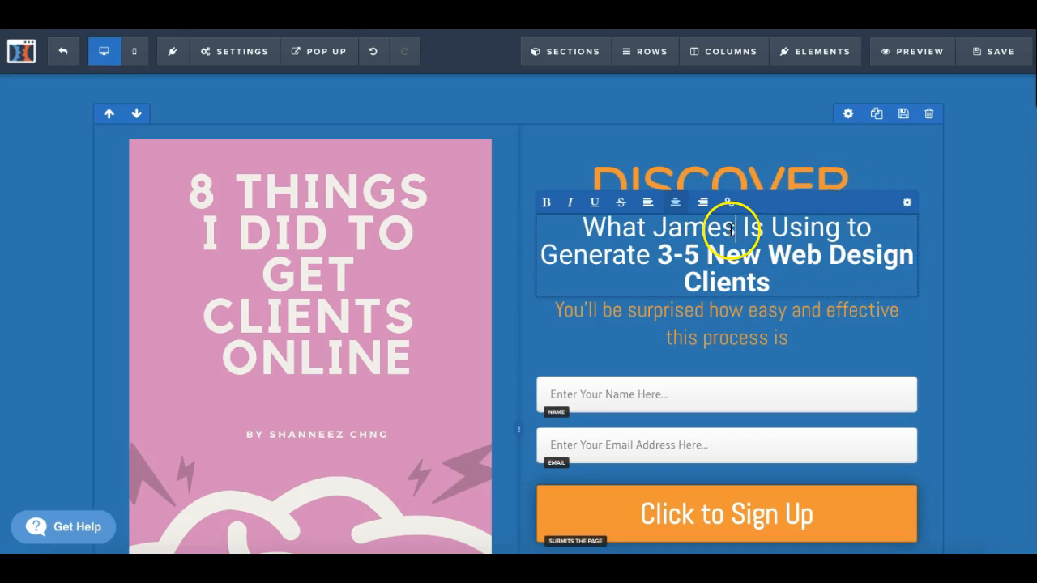
{"action": "key", "text": "BackSpace"}
{"action": "key", "text": "BackSpace"}
{"action": "key", "text": "BackSpace"}
{"action": "key", "text": "BackSpace"}
{"action": "key", "text": "BackSpace"}
{"action": "type", "text": "Shanneez"}
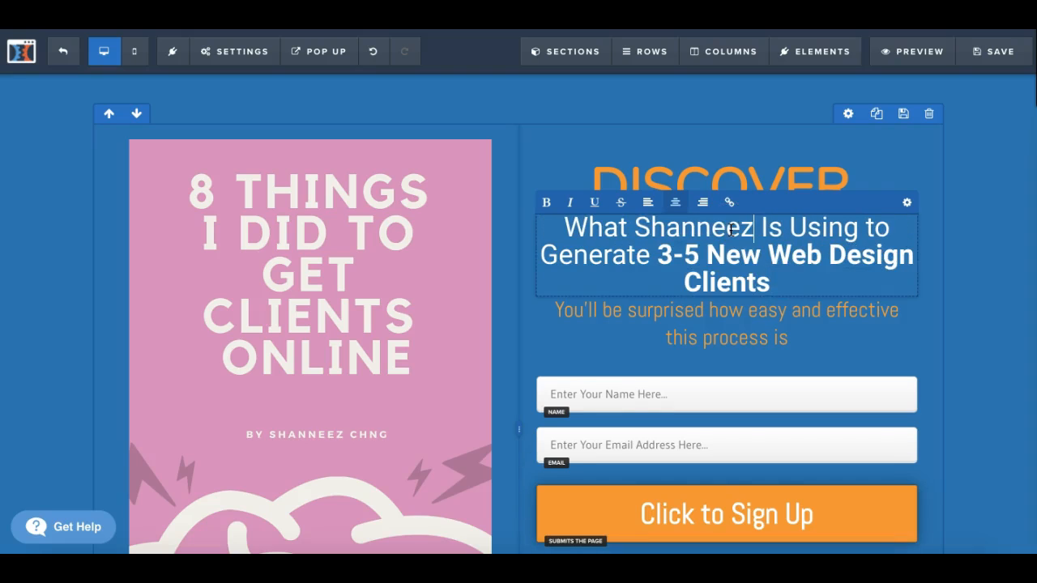
Step: Replace "Generate 3-5 New Web Design Clients" in the white headline with "Get Clients Online"
{"action": "left_click", "coordinate": [652, 247]}
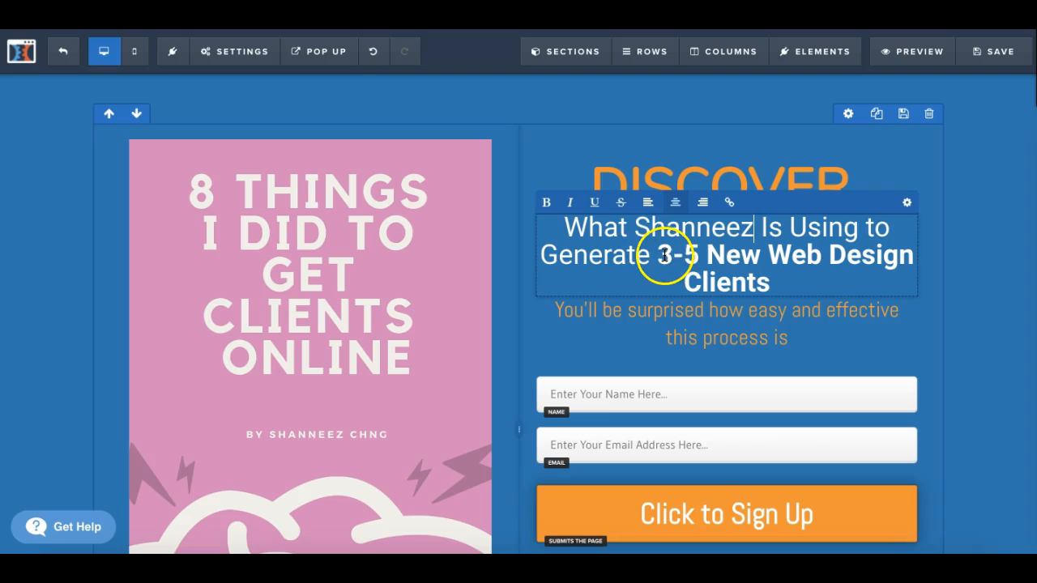
{"action": "left_click_drag", "start_coordinate": [576, 258], "coordinate": [765, 269]}
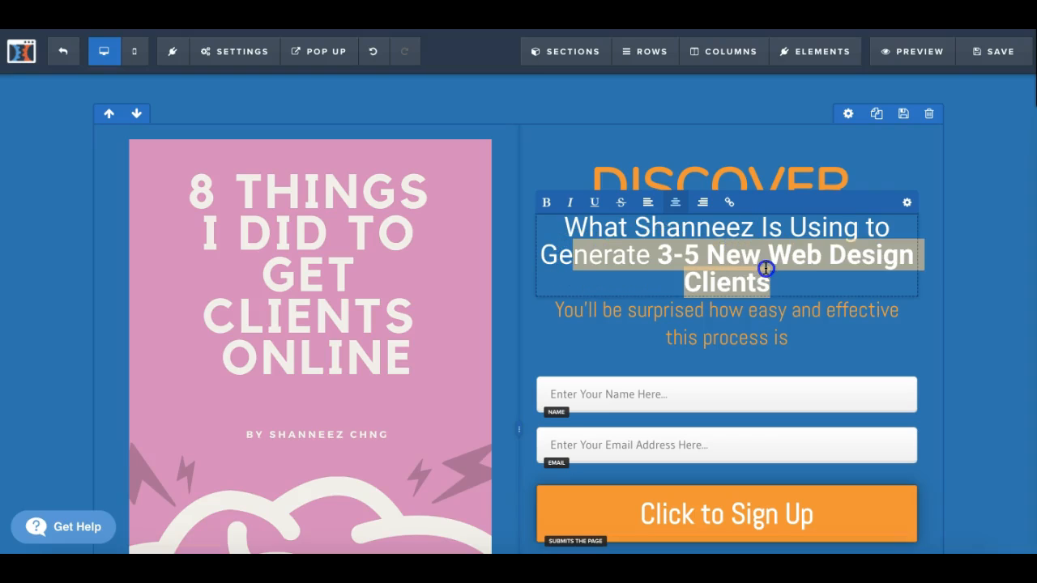
{"action": "type", "text": "t Cli"}
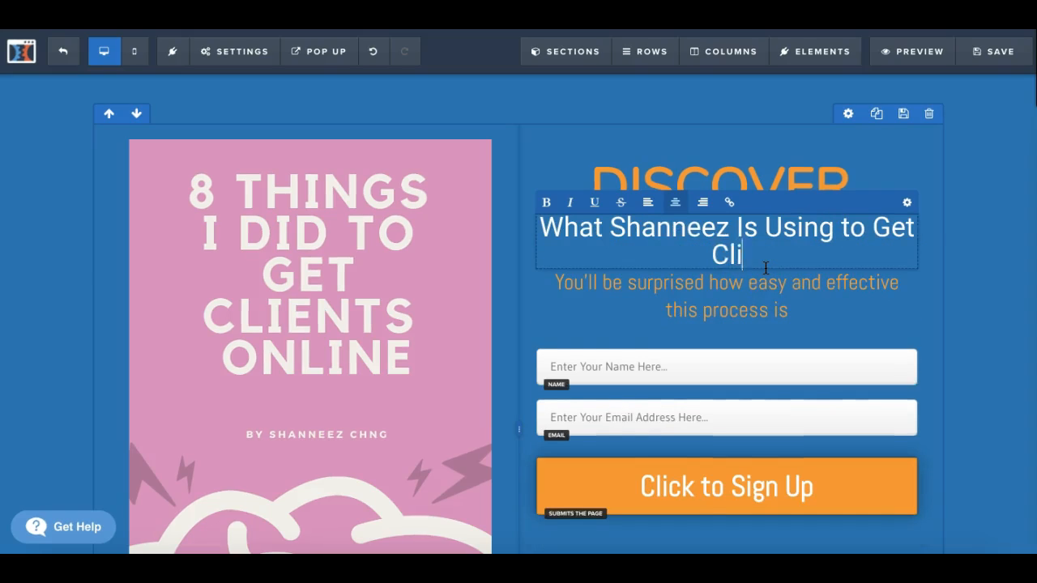
{"action": "type", "text": "ents Online"}
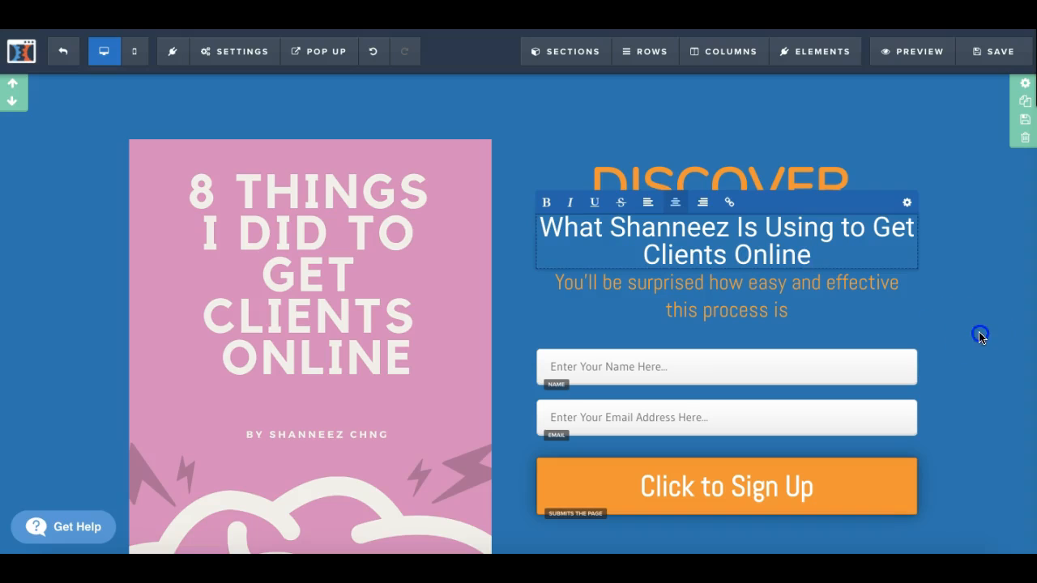
{"action": "left_click", "coordinate": [980, 337]}
Step: Review the blue optin section and the "You're Gonna Learn" section beneath it for where to add content
{"action": "scroll", "coordinate": [686, 251], "scroll_direction": "down", "scroll_amount": 2}
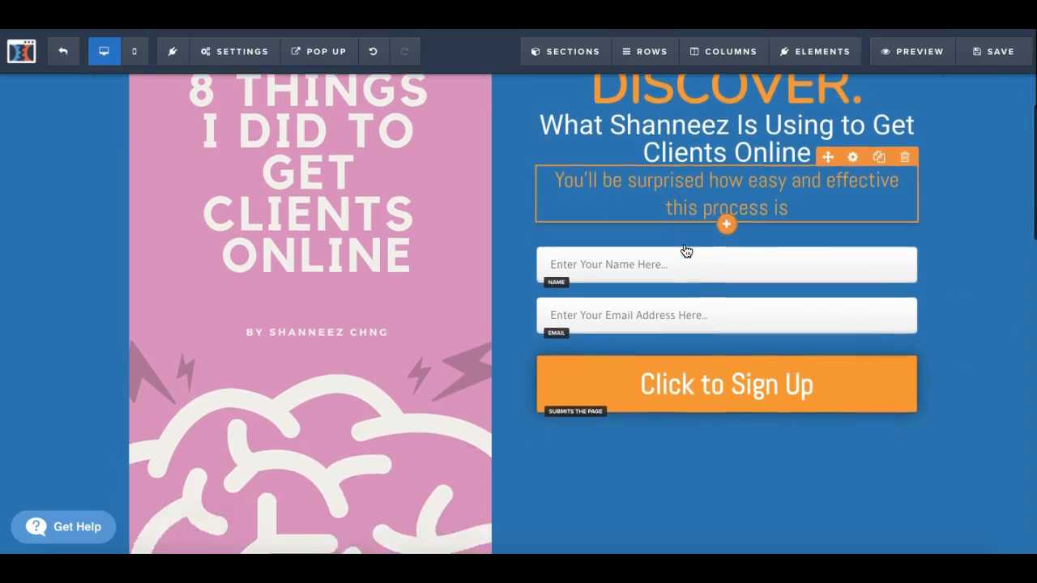
{"action": "scroll", "coordinate": [685, 251], "scroll_direction": "down", "scroll_amount": 6}
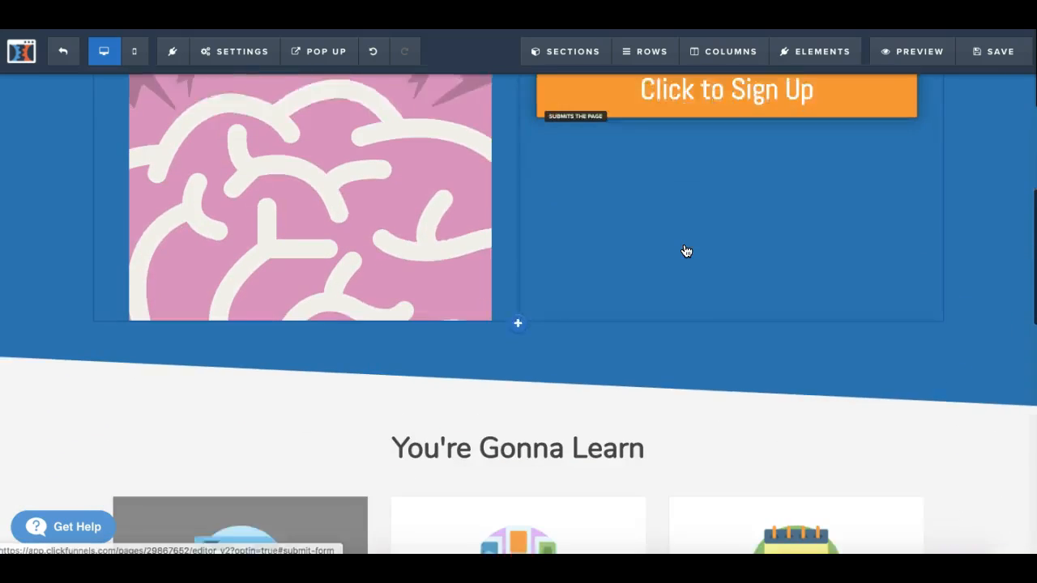
{"action": "scroll", "coordinate": [685, 250], "scroll_direction": "down", "scroll_amount": 4}
{"action": "scroll", "coordinate": [685, 250], "scroll_direction": "up", "scroll_amount": 4}
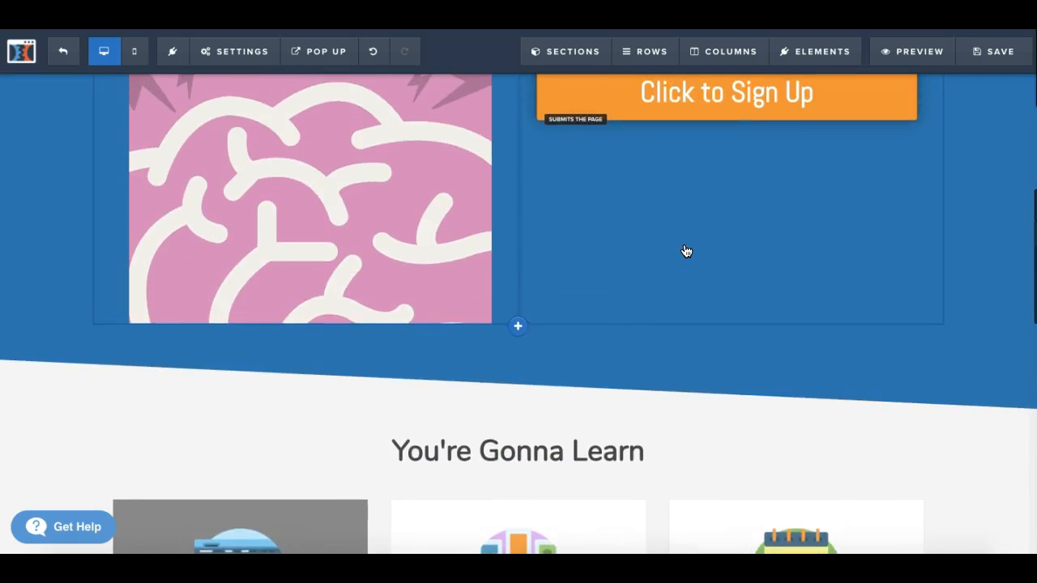
{"action": "scroll", "coordinate": [685, 250], "scroll_direction": "up", "scroll_amount": 3}
{"action": "mouse_move", "coordinate": [793, 55]}
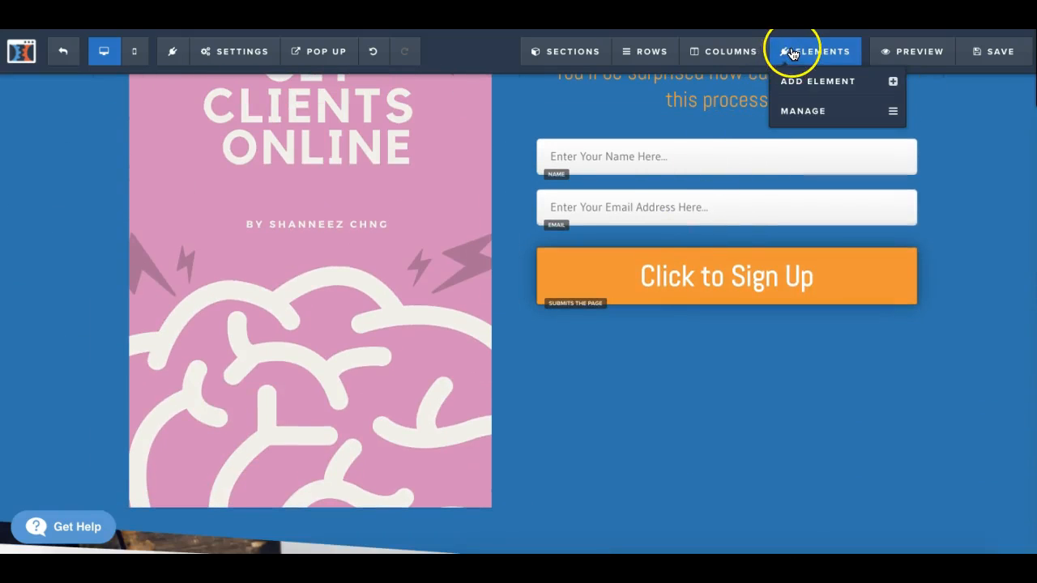
{"action": "scroll", "coordinate": [652, 397], "scroll_direction": "down", "scroll_amount": 4}
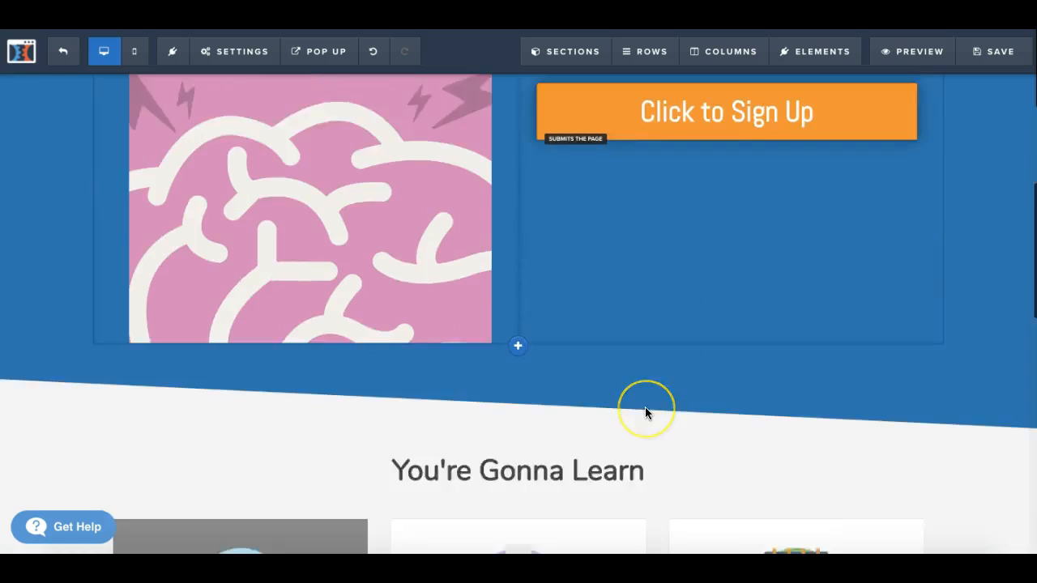
{"action": "scroll", "coordinate": [645, 411], "scroll_direction": "down", "scroll_amount": 1}
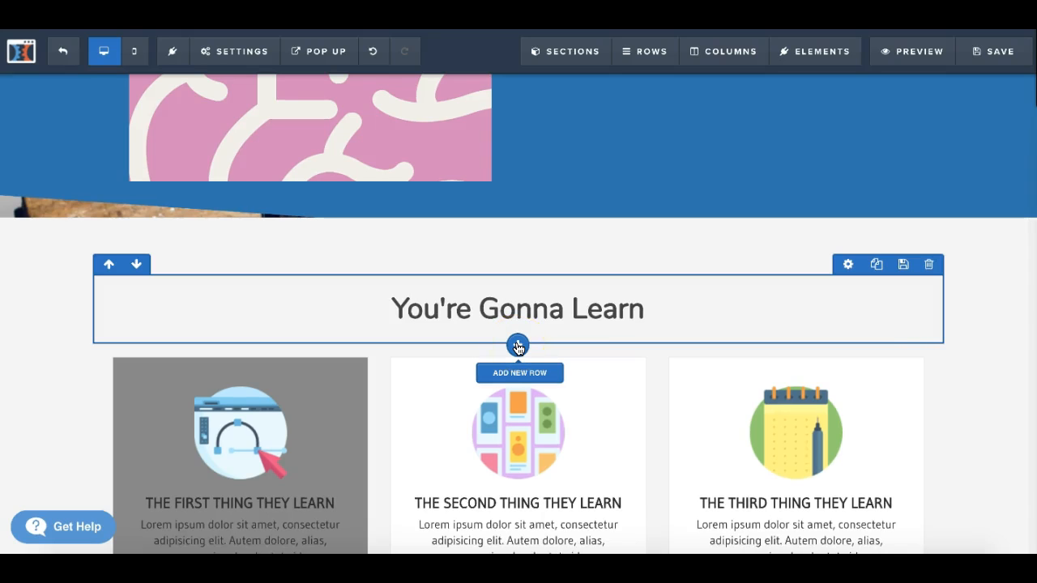
{"action": "scroll", "coordinate": [518, 348], "scroll_direction": "up", "scroll_amount": 1}
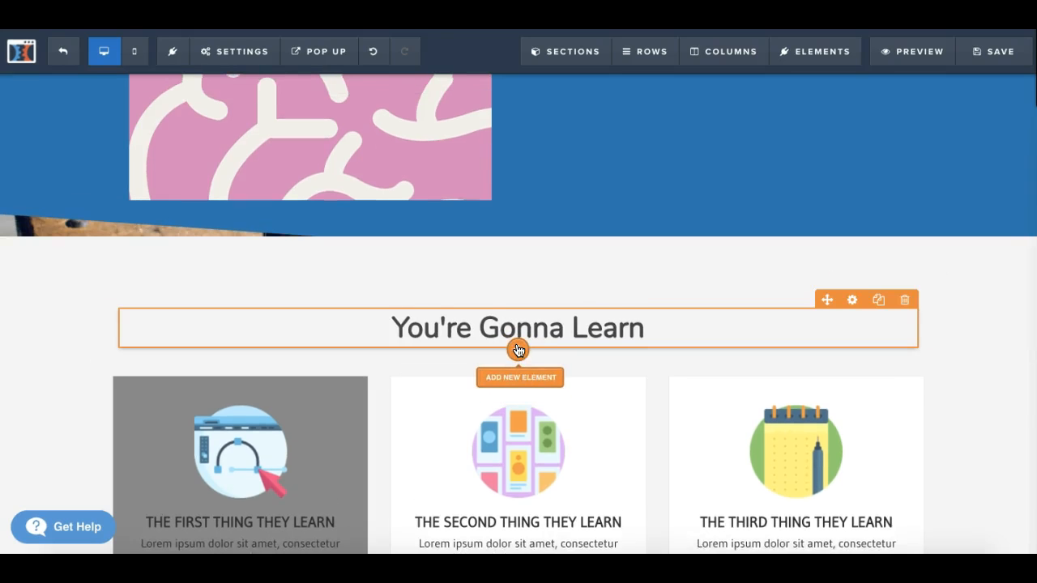
{"action": "scroll", "coordinate": [519, 351], "scroll_direction": "down", "scroll_amount": 1}
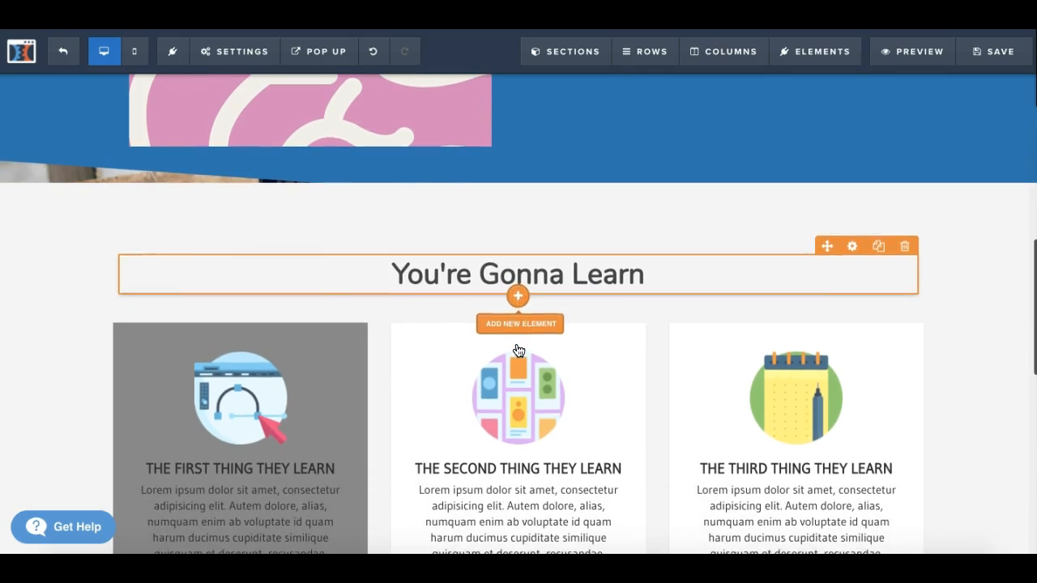
Step: Add a Countdown element directly beneath the "You're Gonna Learn" headline
{"action": "left_click", "coordinate": [518, 298]}
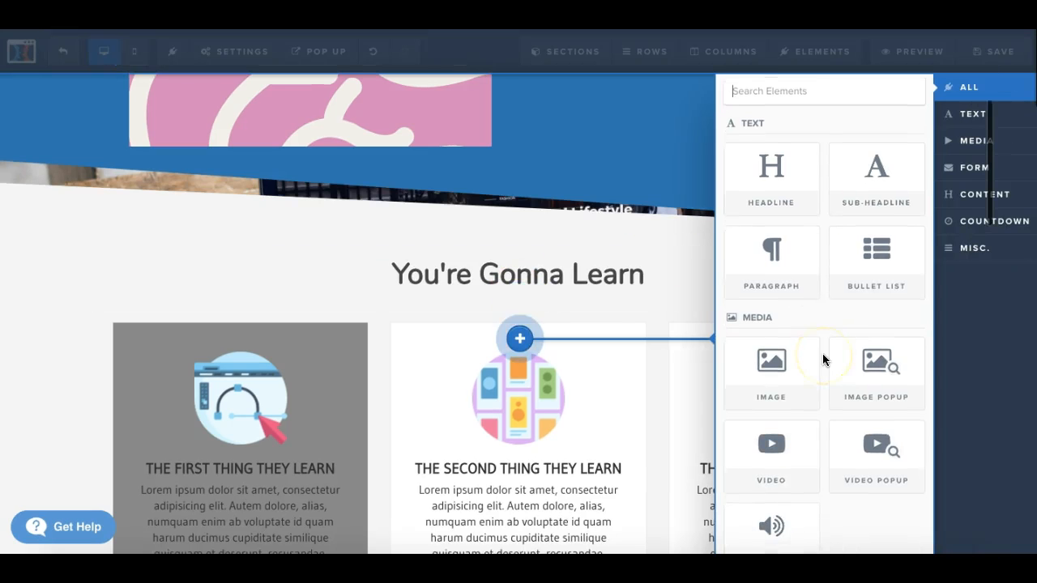
{"action": "scroll", "coordinate": [822, 353], "scroll_direction": "down", "scroll_amount": 3}
{"action": "scroll", "coordinate": [822, 353], "scroll_direction": "up", "scroll_amount": 3}
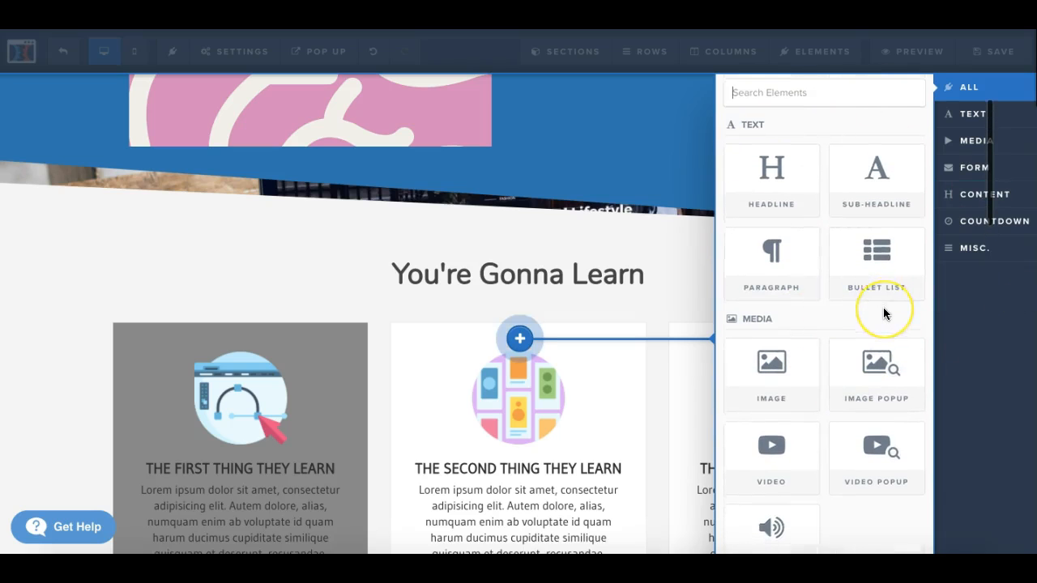
{"action": "scroll", "coordinate": [884, 307], "scroll_direction": "down", "scroll_amount": 5}
{"action": "scroll", "coordinate": [883, 307], "scroll_direction": "down", "scroll_amount": 7}
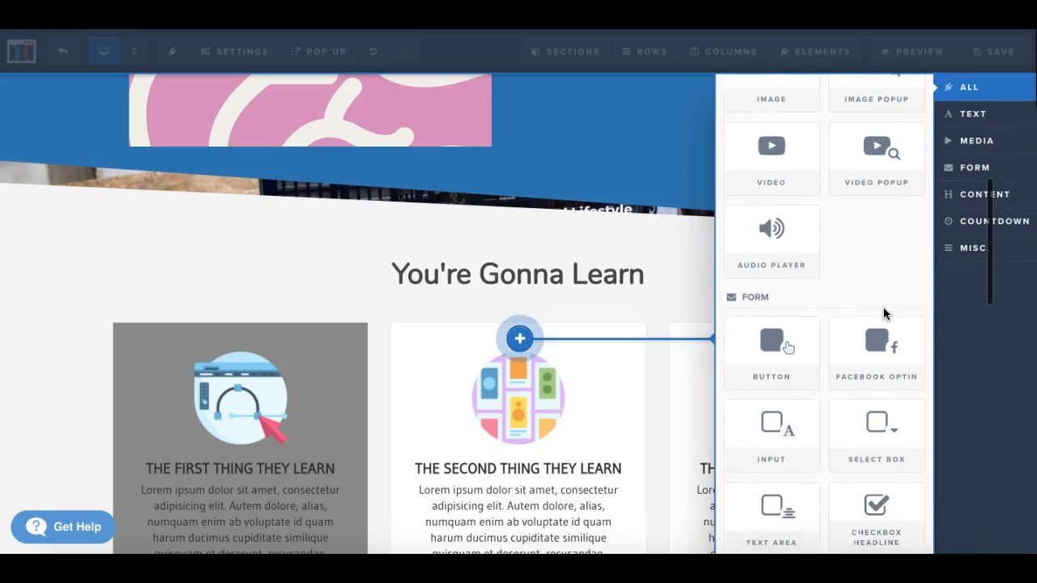
{"action": "scroll", "coordinate": [883, 308], "scroll_direction": "down", "scroll_amount": 4}
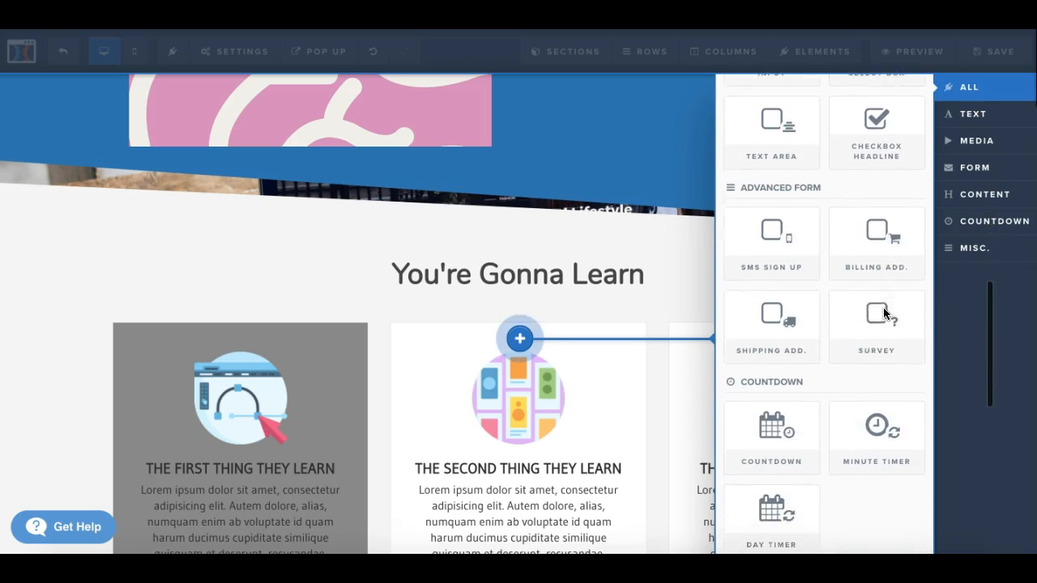
{"action": "left_click", "coordinate": [960, 221]}
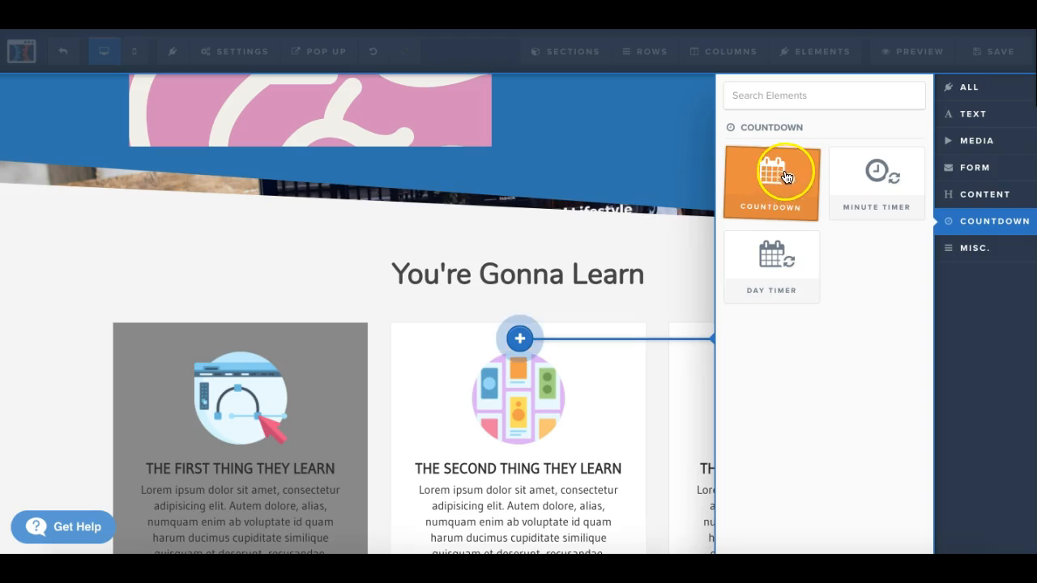
{"action": "left_click_drag", "start_coordinate": [672, 236], "coordinate": [539, 294]}
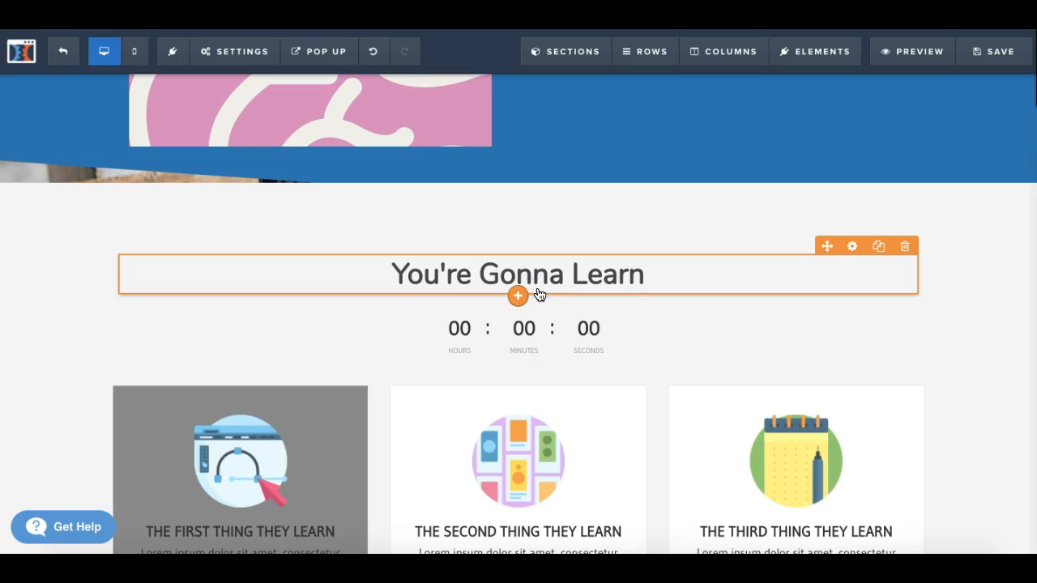
Step: Set the countdown's end date to 31/12/2019 and its end time to 10 AM
{"action": "left_click", "coordinate": [556, 331]}
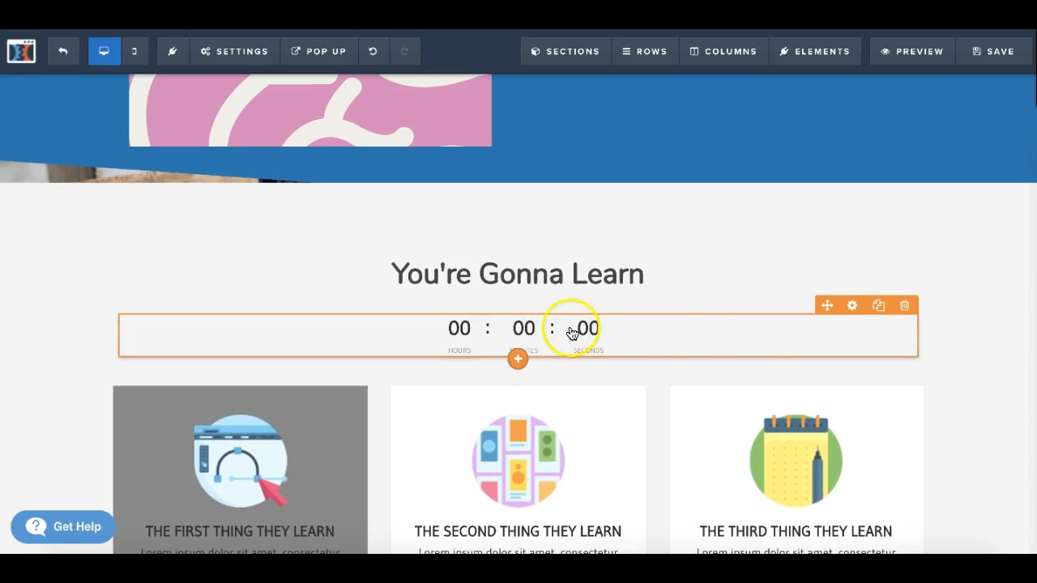
{"action": "left_click", "coordinate": [852, 308]}
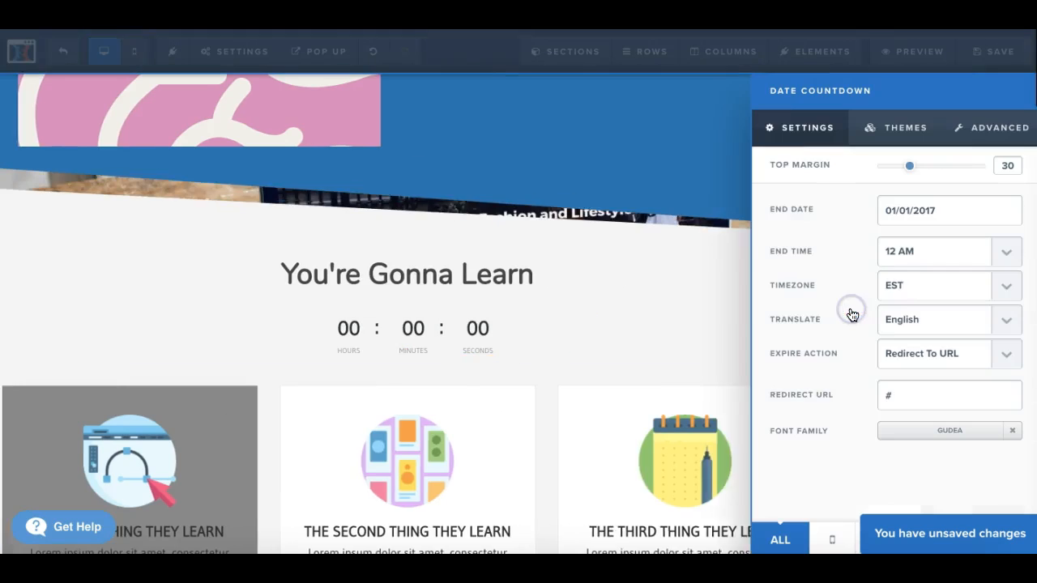
{"action": "left_click", "coordinate": [938, 210]}
{"action": "key", "text": "BackSpace"}
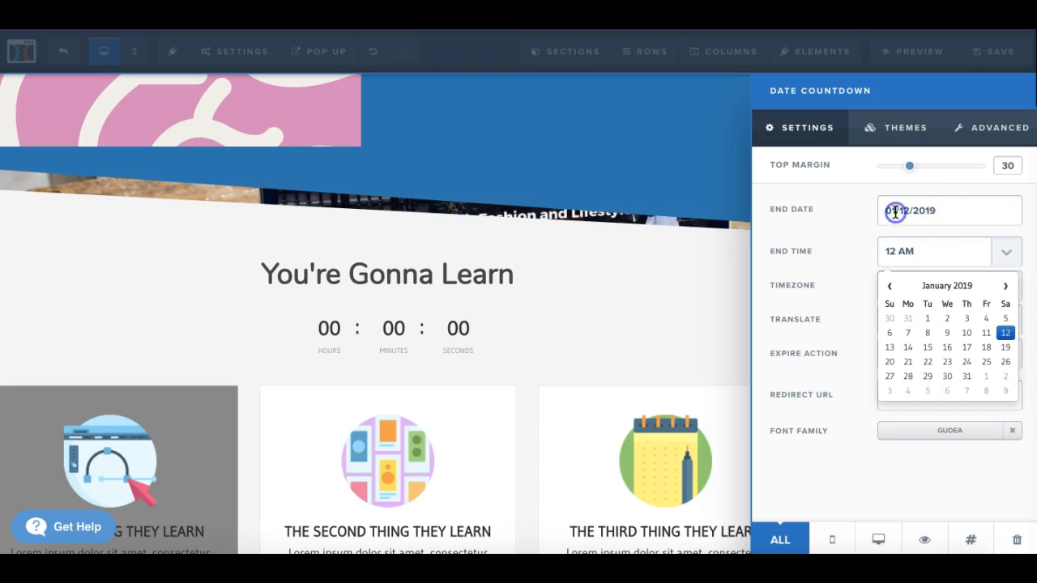
{"action": "type", "text": "31"}
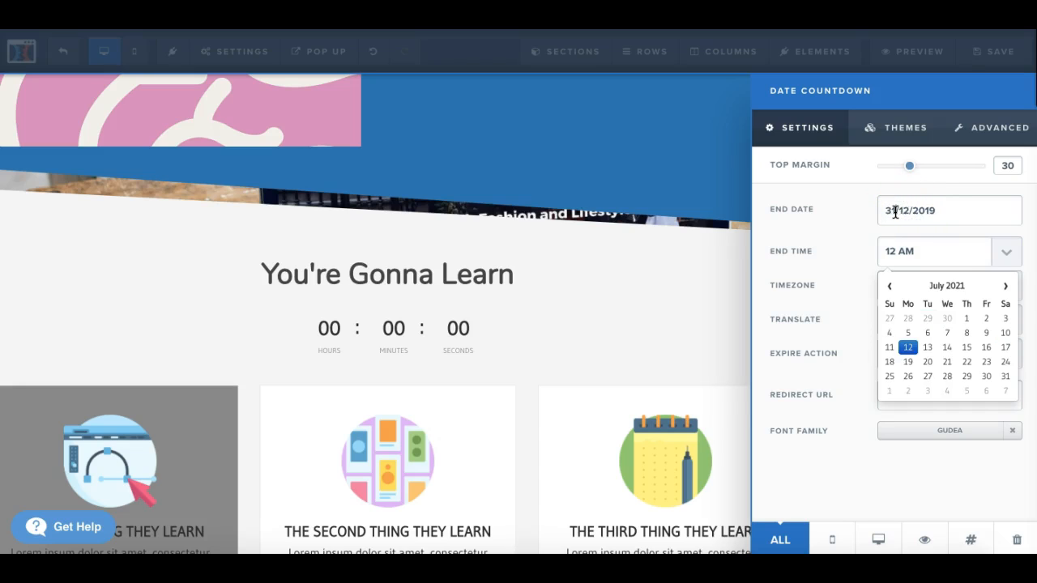
{"action": "left_click", "coordinate": [1005, 253]}
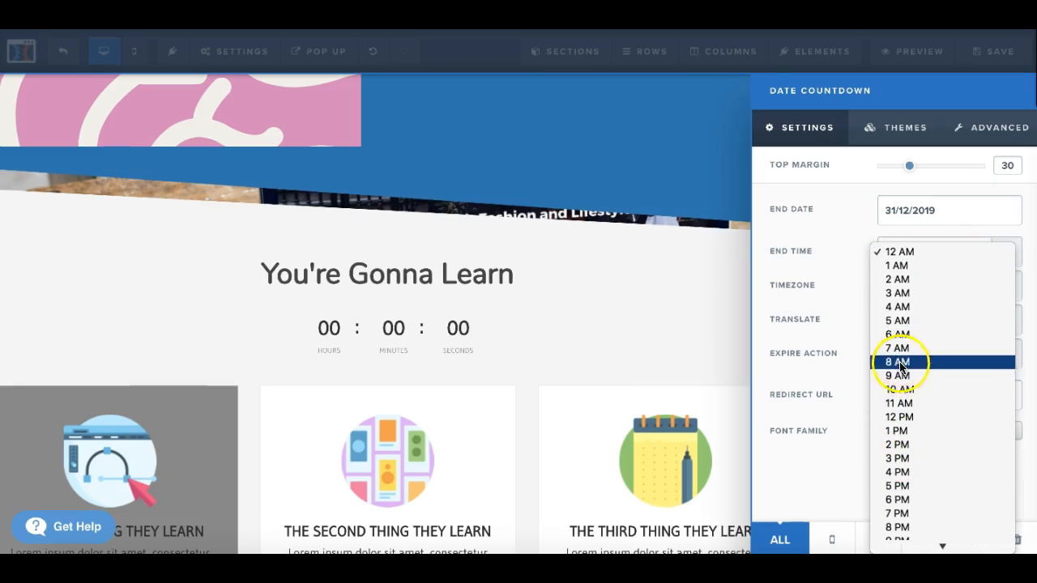
{"action": "left_click", "coordinate": [902, 393]}
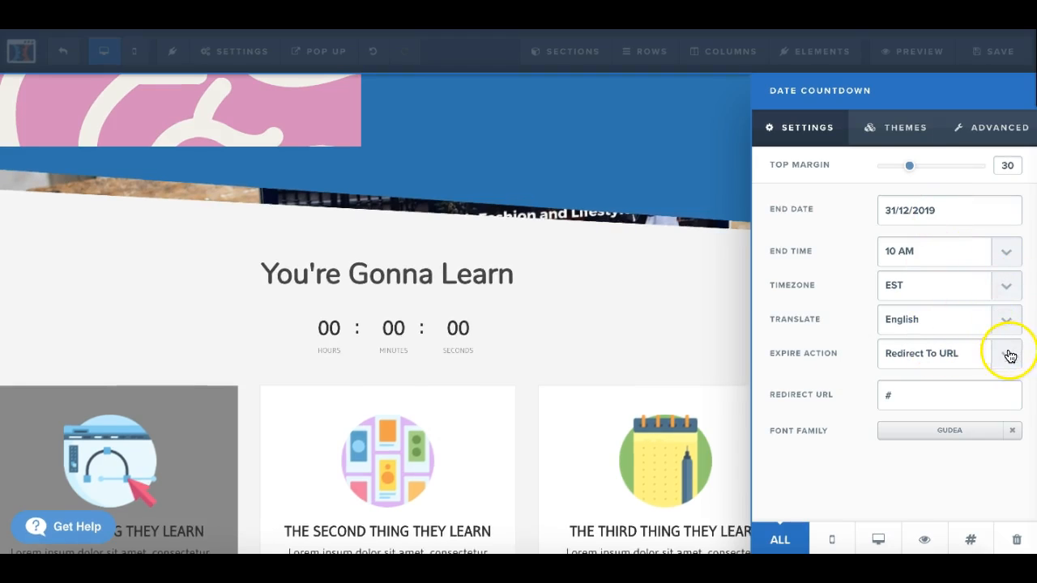
{"action": "left_click", "coordinate": [663, 320]}
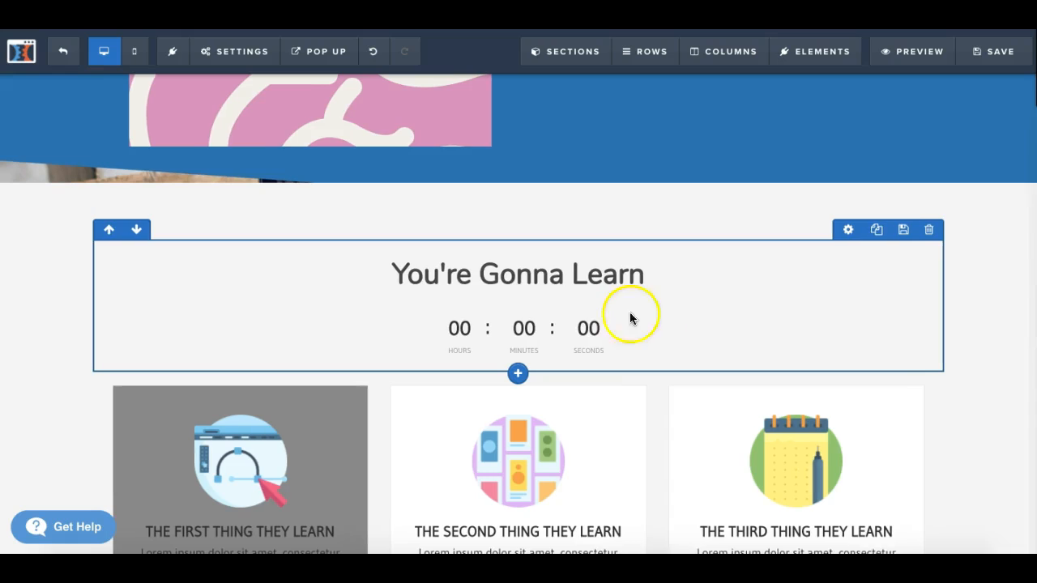
Step: Try the plain red digits theme on the countdown
{"action": "left_click", "coordinate": [590, 327]}
{"action": "left_click", "coordinate": [851, 305]}
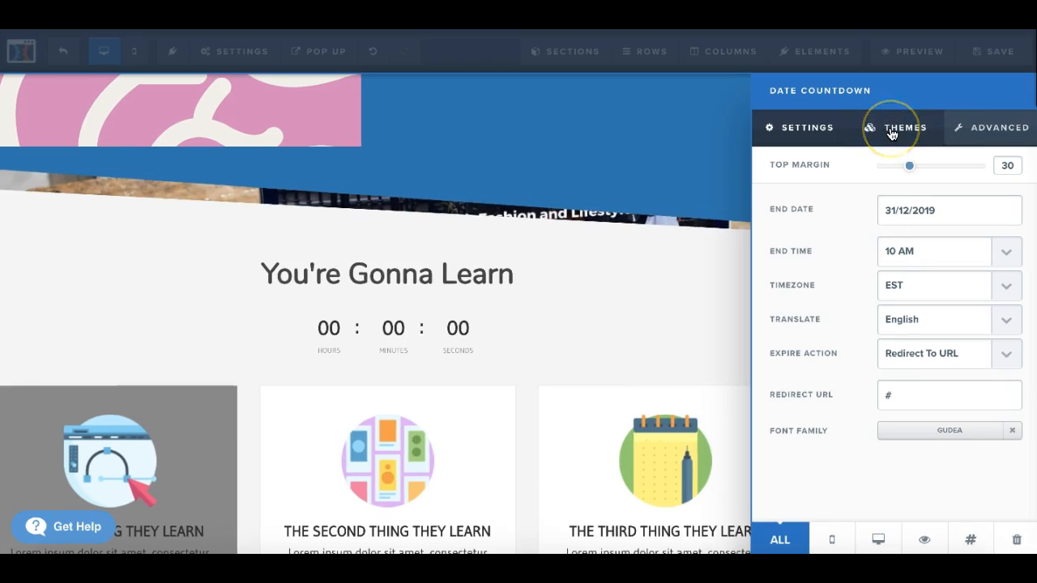
{"action": "left_click", "coordinate": [891, 134]}
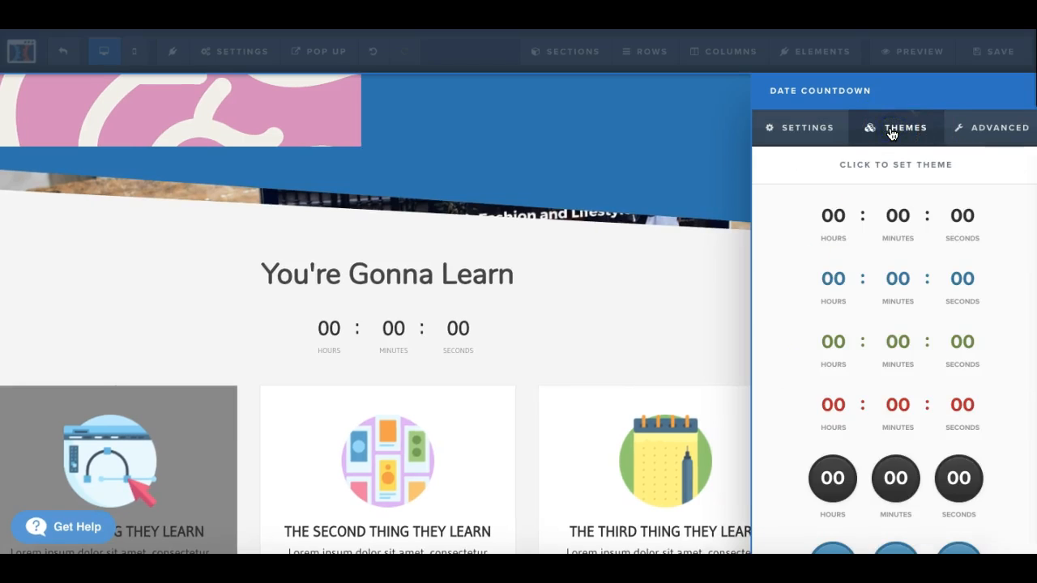
{"action": "left_click", "coordinate": [897, 405]}
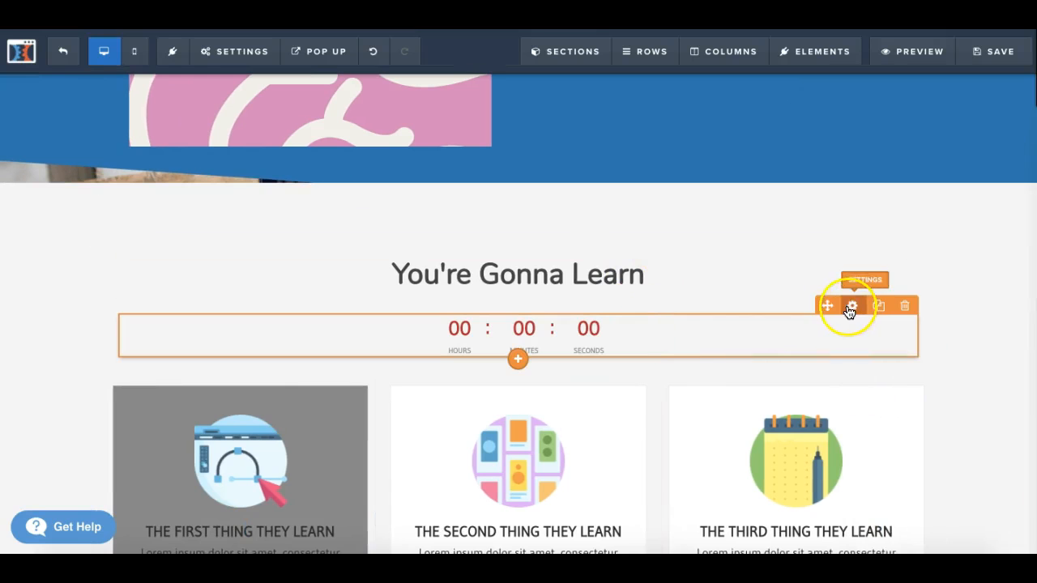
Step: Try the solid red circles theme with dark digits on the countdown
{"action": "left_click", "coordinate": [852, 306]}
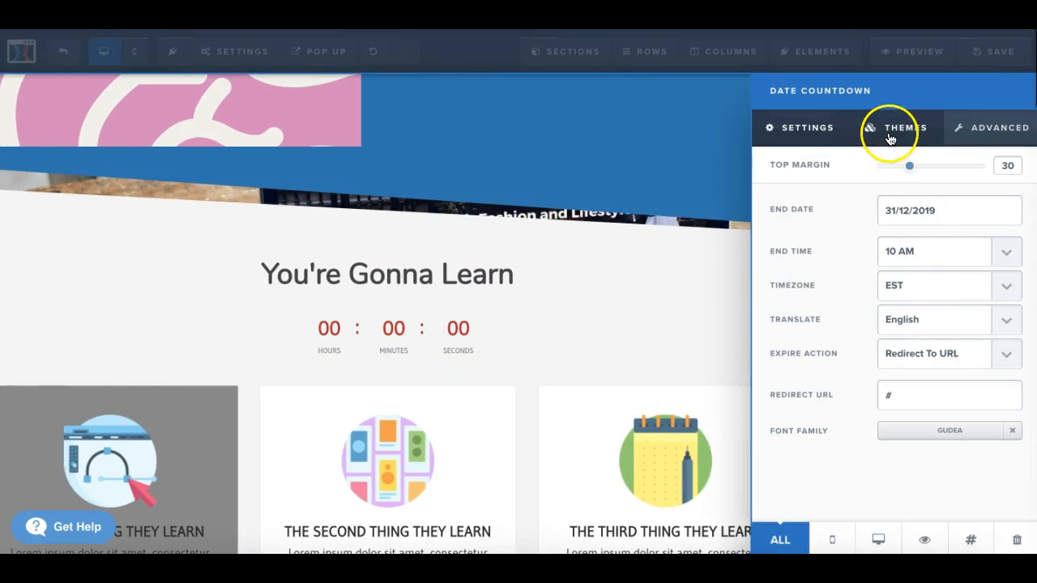
{"action": "left_click", "coordinate": [890, 139]}
{"action": "scroll", "coordinate": [896, 390], "scroll_direction": "down", "scroll_amount": 5}
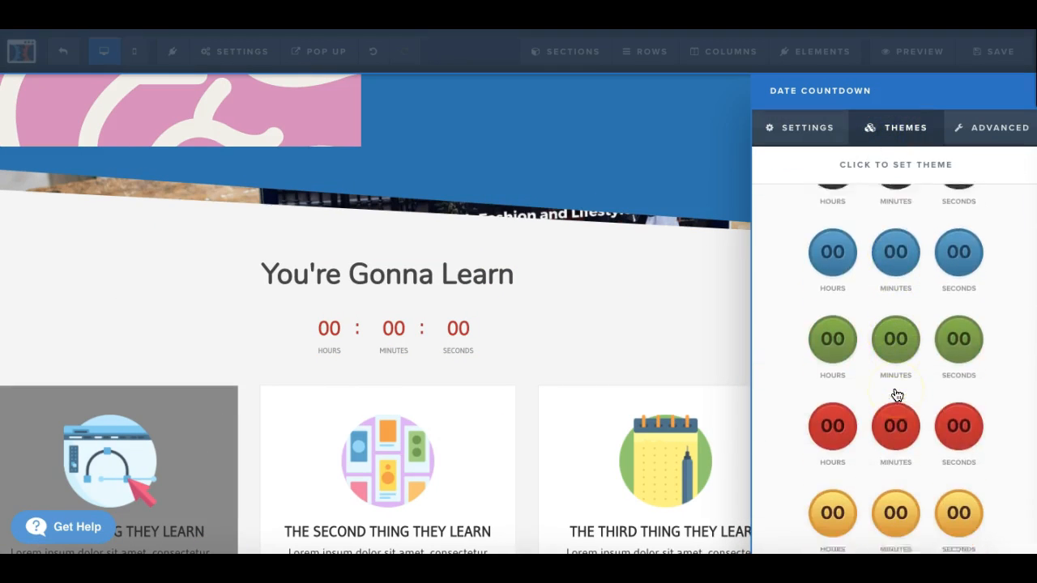
{"action": "scroll", "coordinate": [897, 395], "scroll_direction": "down", "scroll_amount": 8}
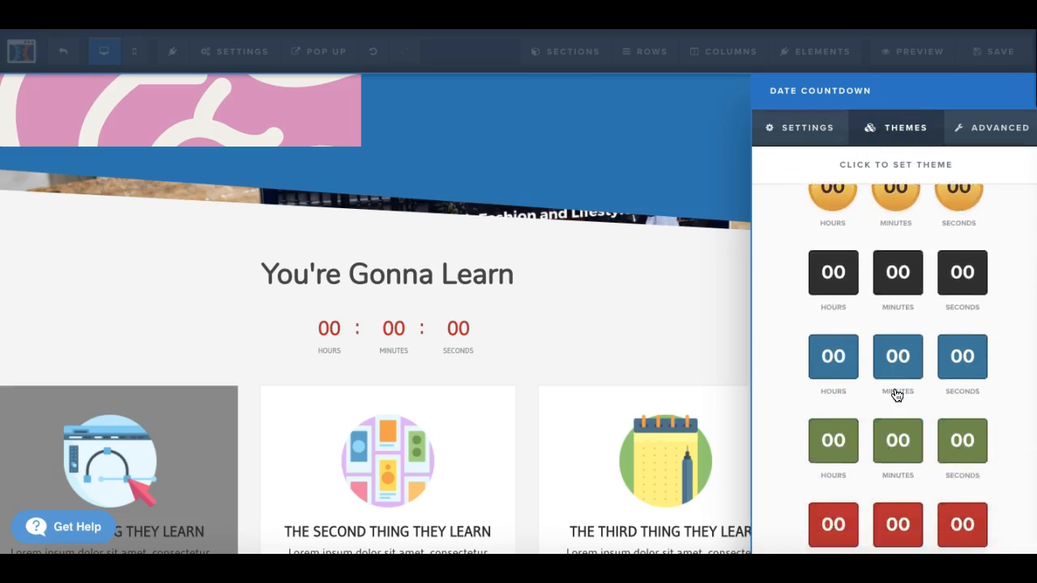
{"action": "scroll", "coordinate": [897, 395], "scroll_direction": "up", "scroll_amount": 2}
{"action": "left_click", "coordinate": [857, 336]}
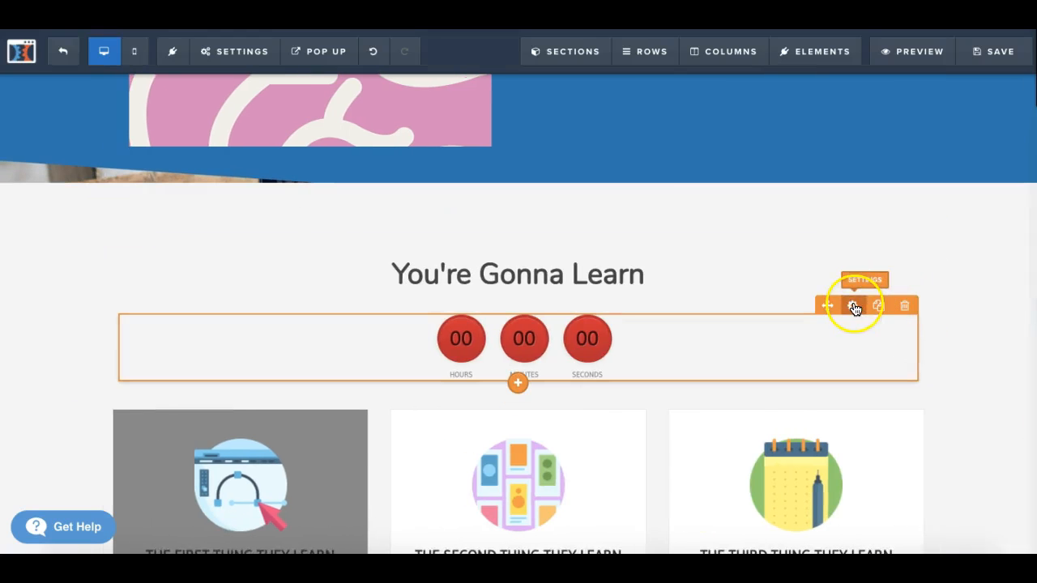
Step: Apply the red outlined circles theme with red digits to the countdown
{"action": "left_click", "coordinate": [852, 305]}
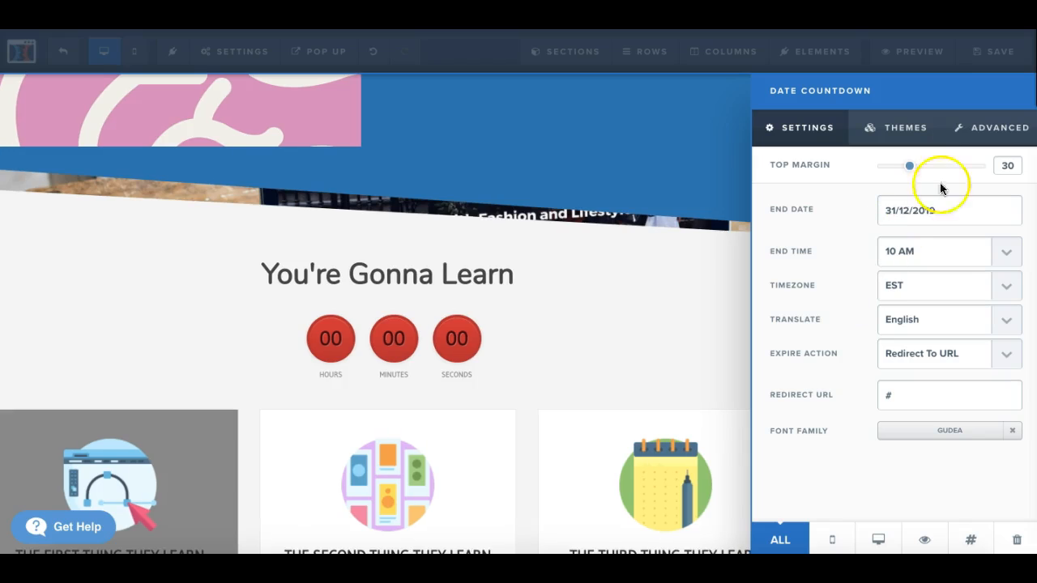
{"action": "left_click", "coordinate": [890, 130]}
{"action": "scroll", "coordinate": [892, 399], "scroll_direction": "down", "scroll_amount": 5}
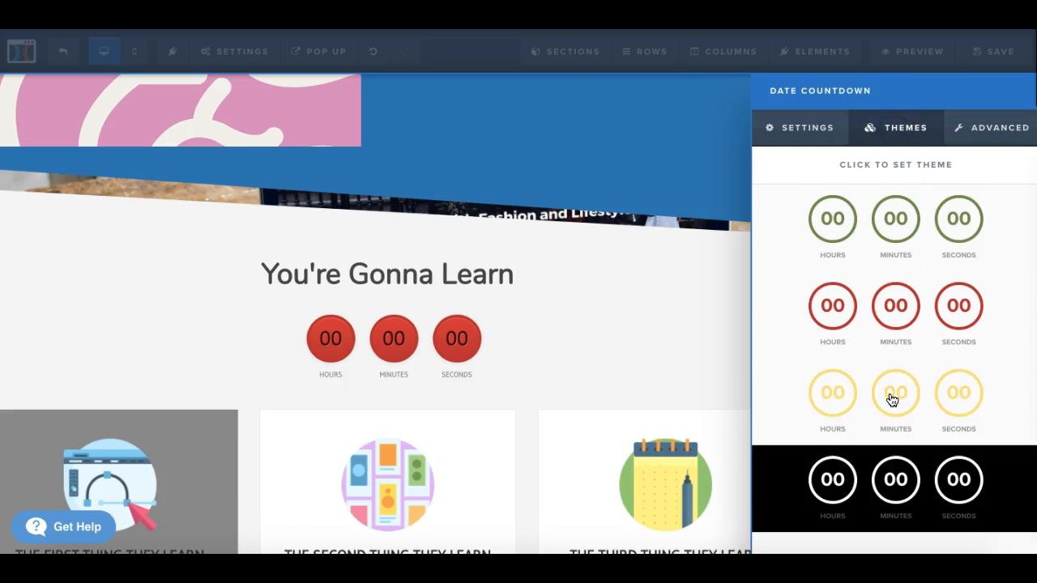
{"action": "scroll", "coordinate": [892, 400], "scroll_direction": "up", "scroll_amount": 1}
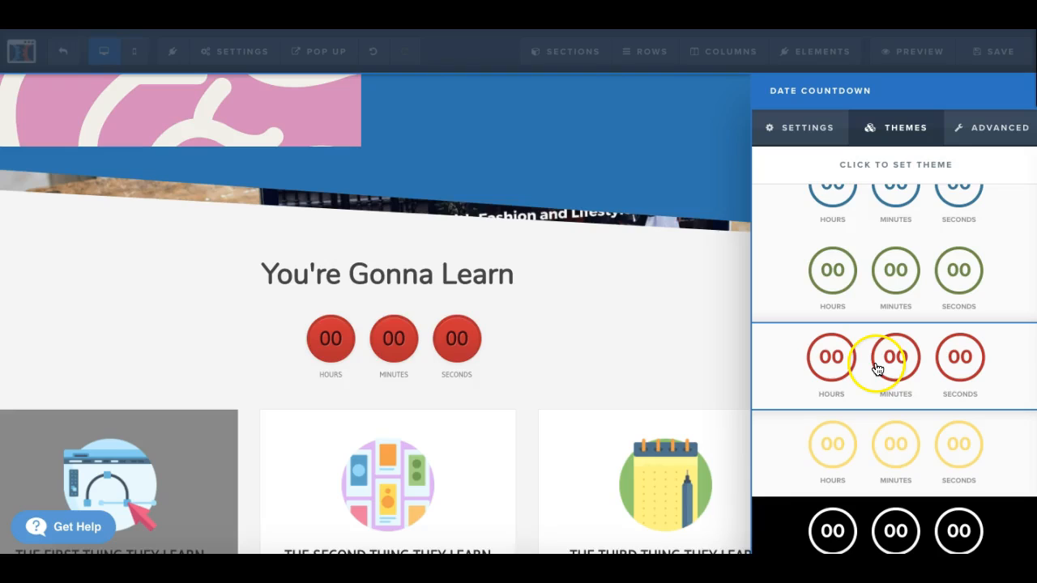
{"action": "left_click", "coordinate": [886, 375]}
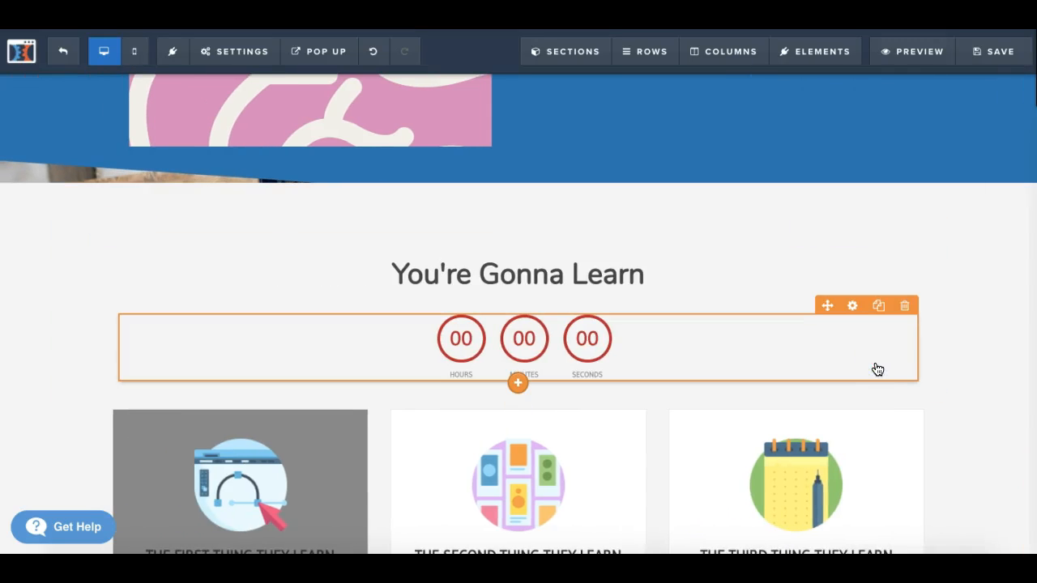
Step: Set the countdown's size to Large in its advanced style settings
{"action": "left_click", "coordinate": [853, 305]}
{"action": "left_click", "coordinate": [1002, 139]}
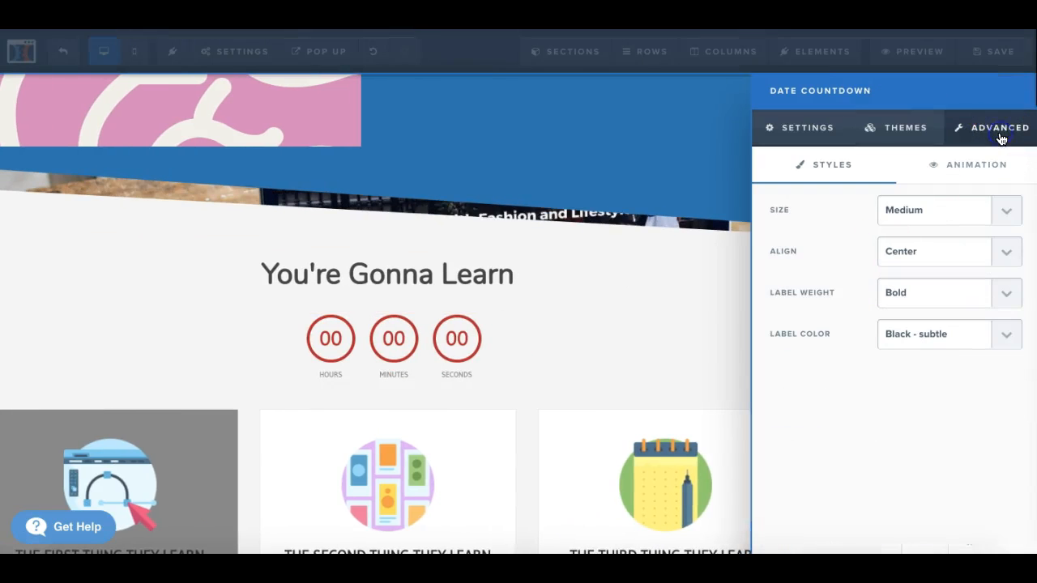
{"action": "left_click", "coordinate": [1006, 213]}
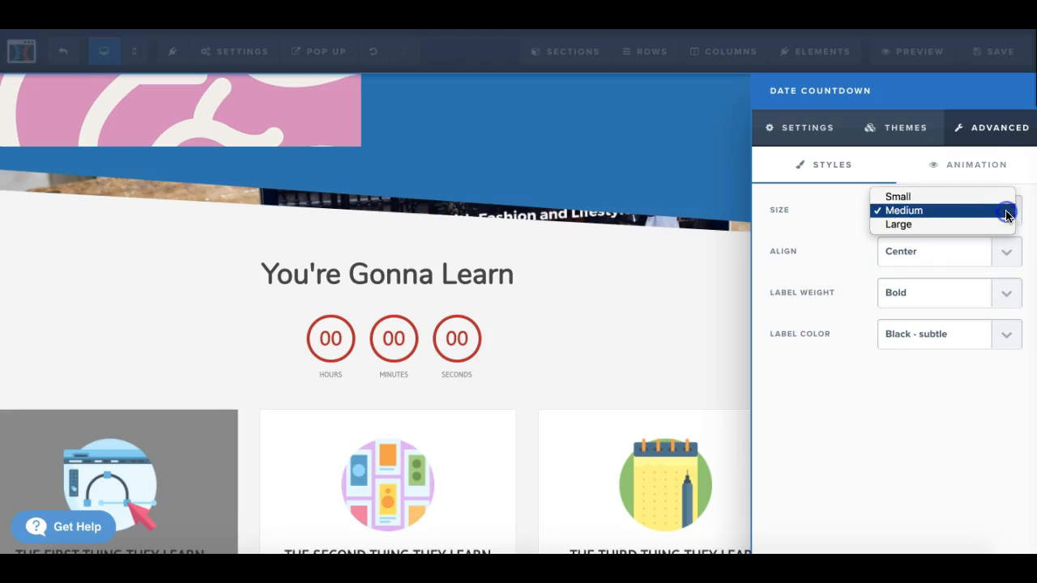
{"action": "left_click", "coordinate": [948, 225]}
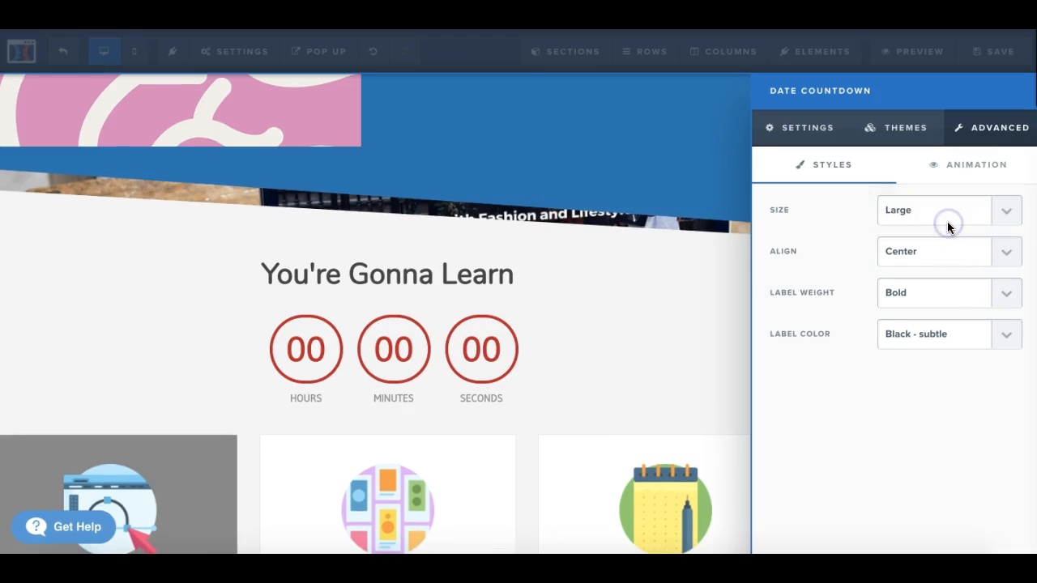
{"action": "left_click", "coordinate": [1007, 254]}
{"action": "left_click", "coordinate": [827, 273]}
{"action": "left_click", "coordinate": [1004, 297]}
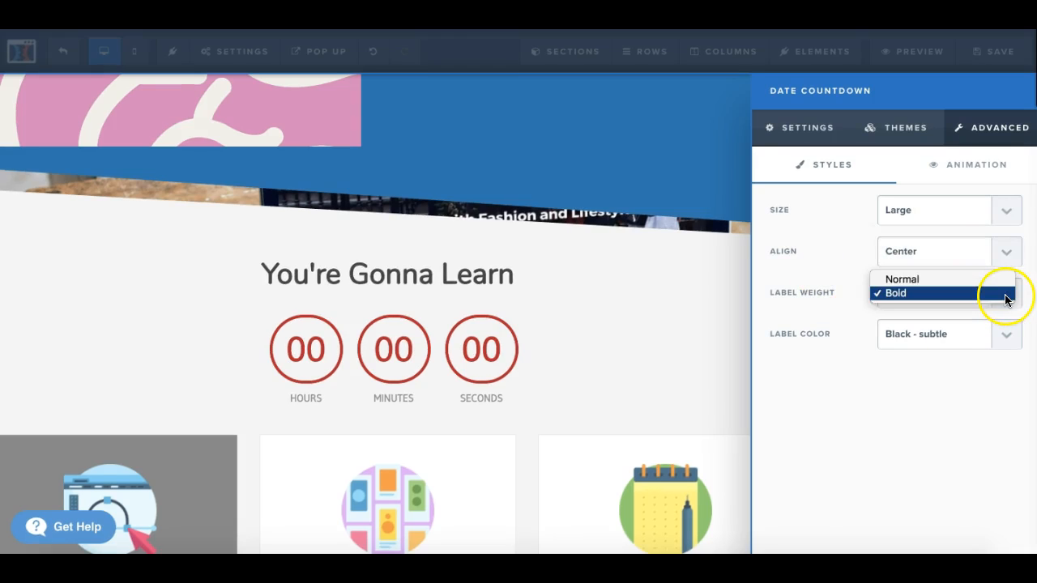
{"action": "left_click", "coordinate": [936, 426]}
Step: Try the White - subtle label color on the countdown, restore Black - subtle, and close its settings
{"action": "left_click", "coordinate": [1003, 338]}
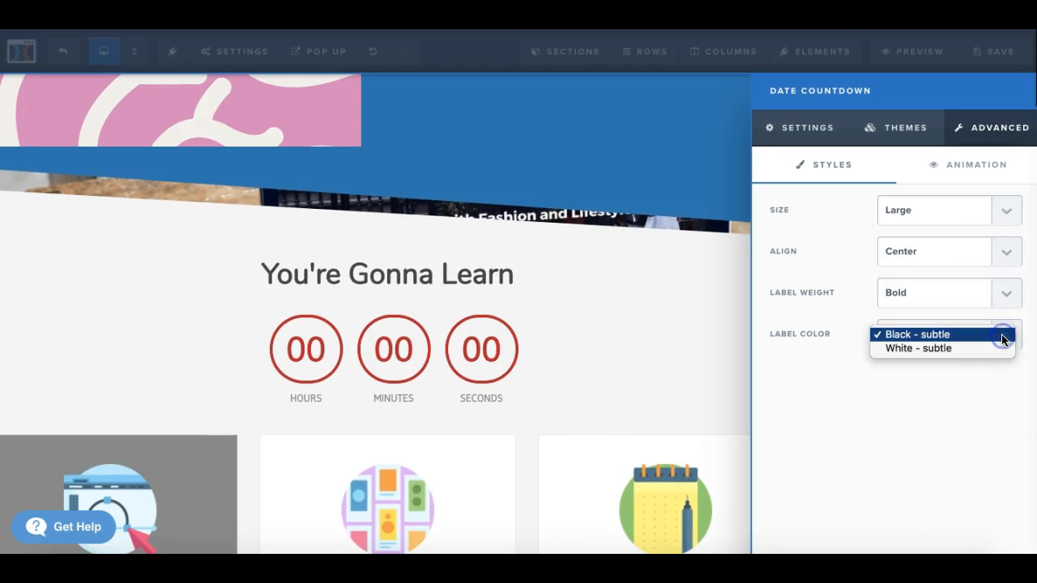
{"action": "left_click", "coordinate": [997, 348]}
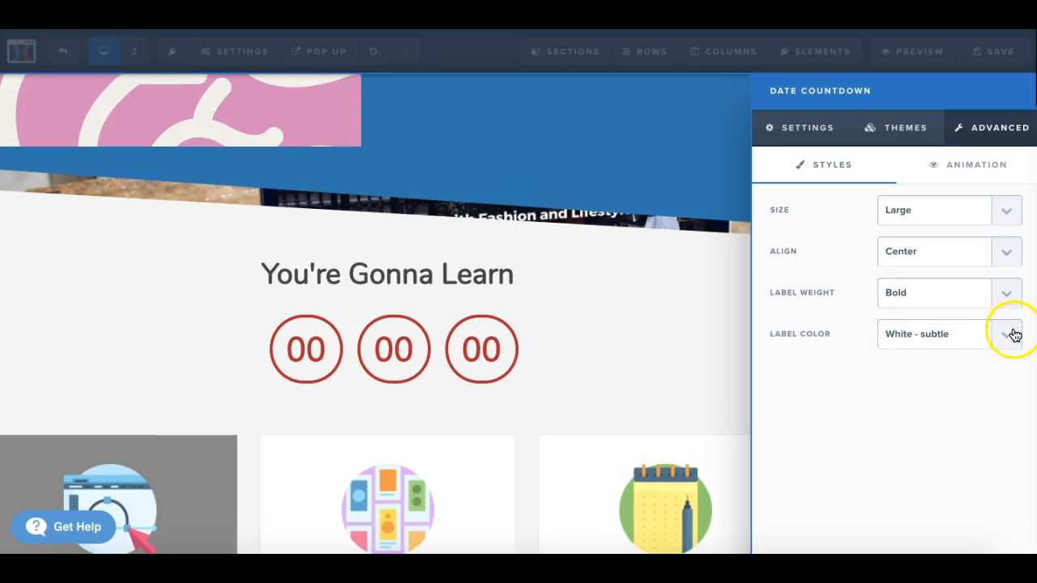
{"action": "left_click", "coordinate": [1011, 335]}
{"action": "left_click", "coordinate": [965, 322]}
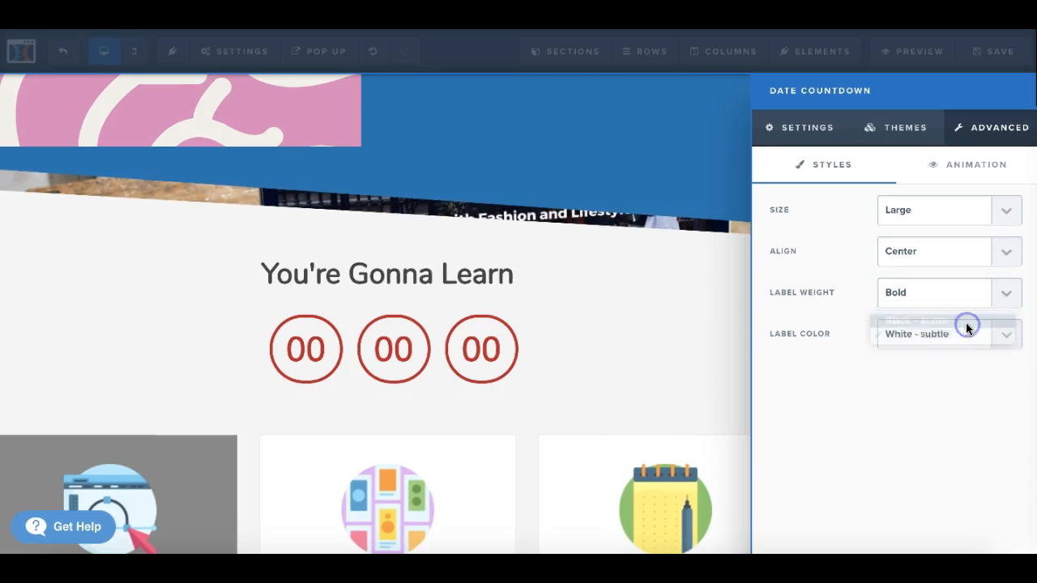
{"action": "left_click", "coordinate": [667, 313]}
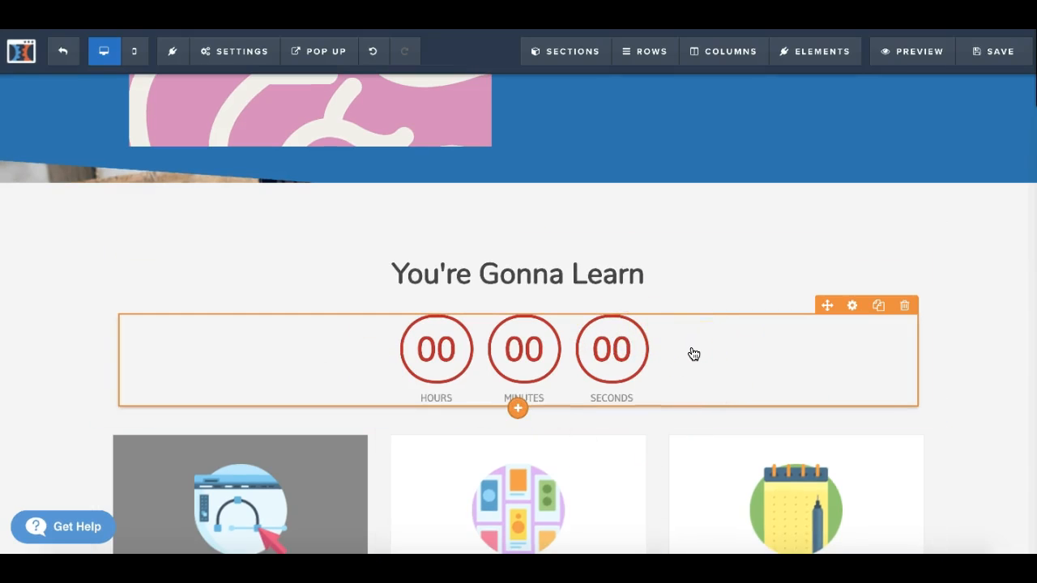
Step: Save the squeeze page and open its preview
{"action": "left_click", "coordinate": [998, 54]}
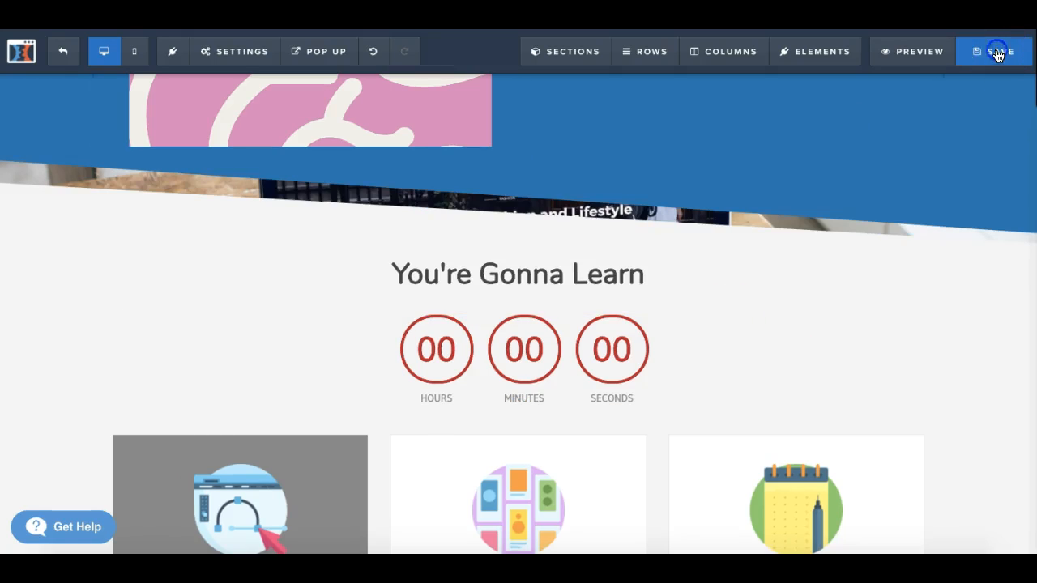
{"action": "left_click", "coordinate": [923, 57]}
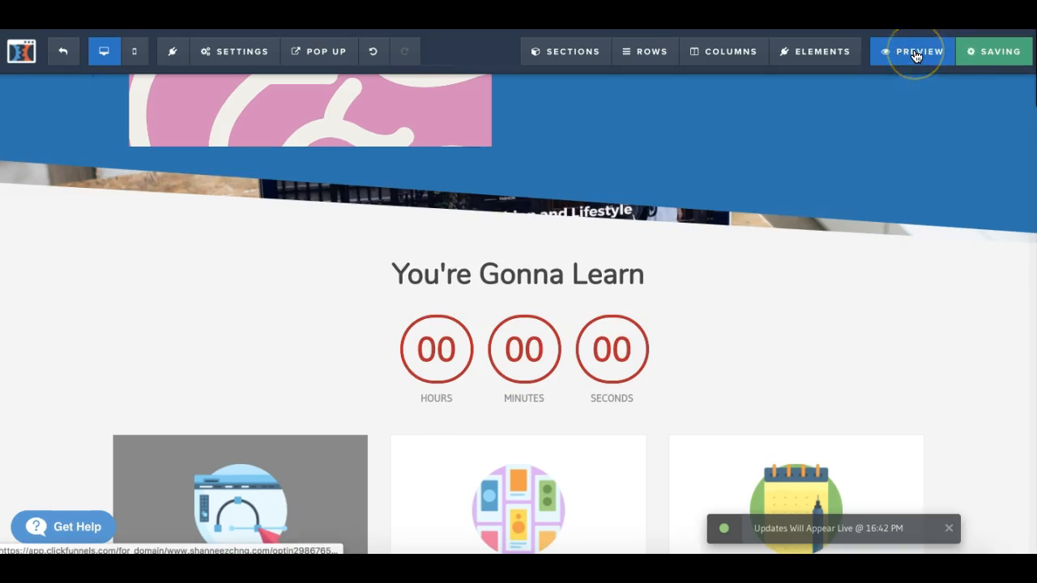
{"action": "left_click", "coordinate": [917, 55]}
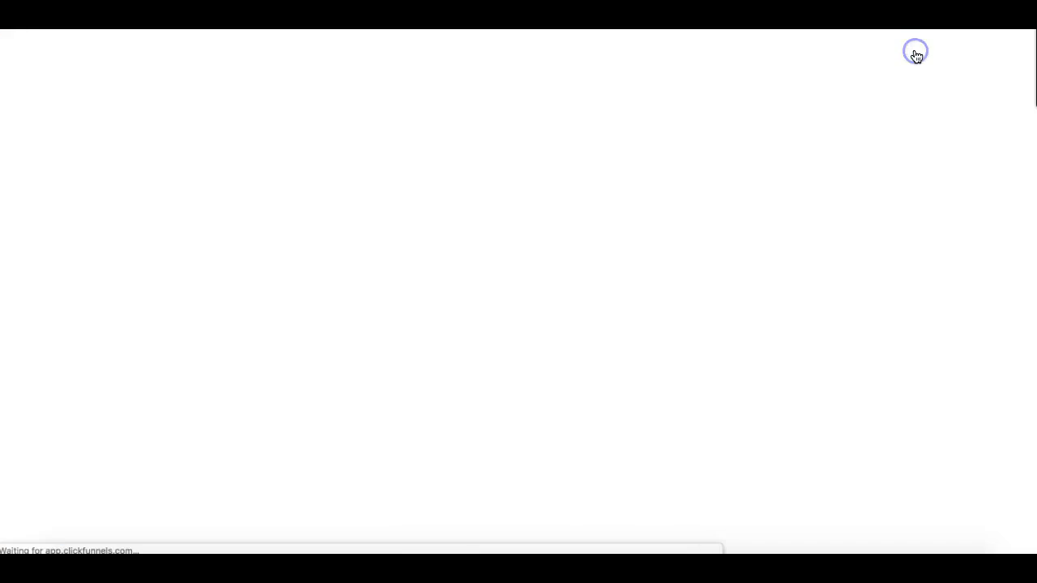
Step: Check the countdown in the page preview, then change its end date and save the page
{"action": "scroll", "coordinate": [688, 411], "scroll_direction": "down", "scroll_amount": 4}
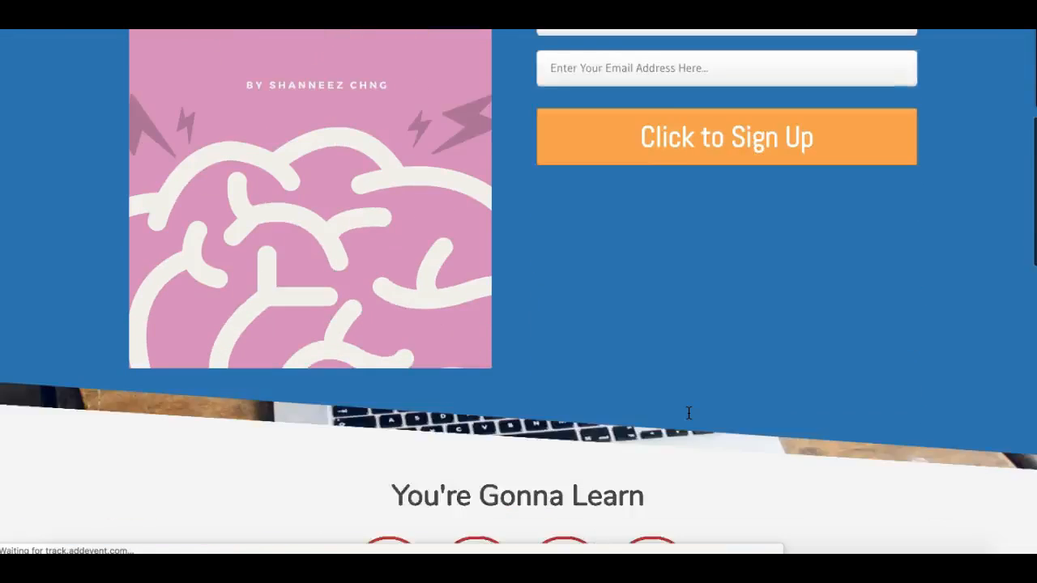
{"action": "scroll", "coordinate": [689, 411], "scroll_direction": "down", "scroll_amount": 3}
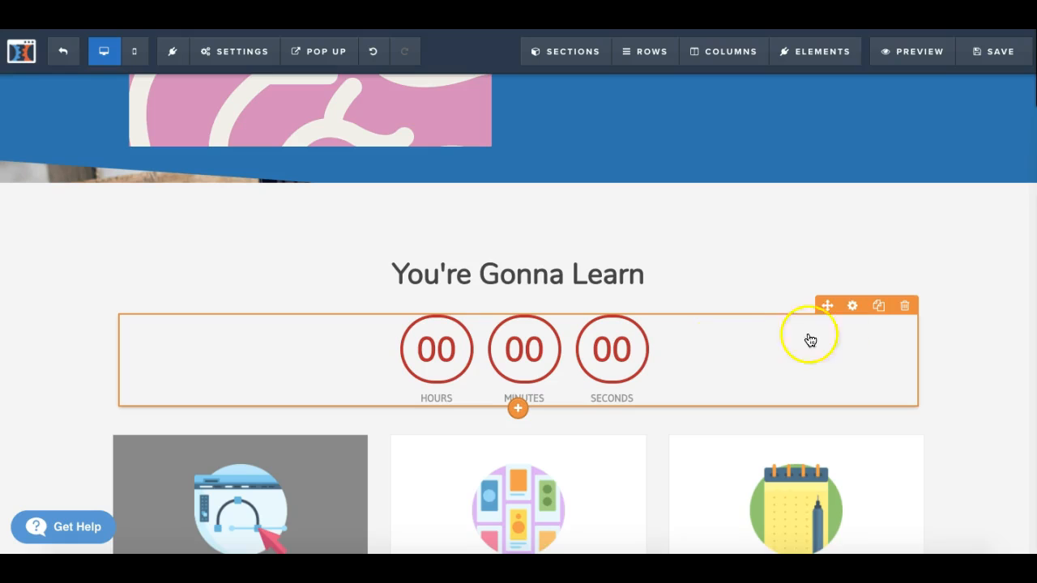
{"action": "left_click", "coordinate": [856, 313]}
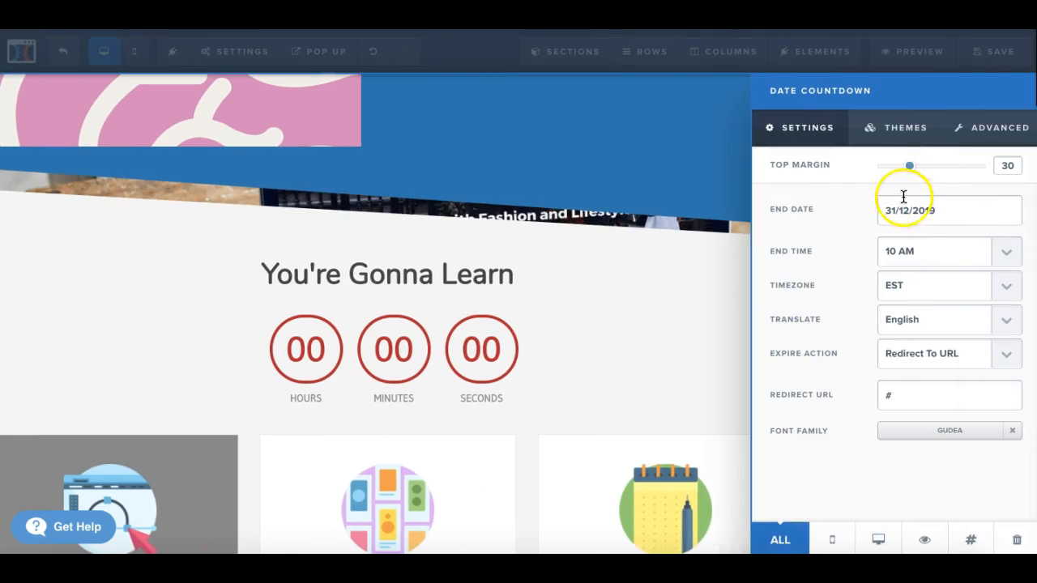
{"action": "left_click", "coordinate": [907, 210]}
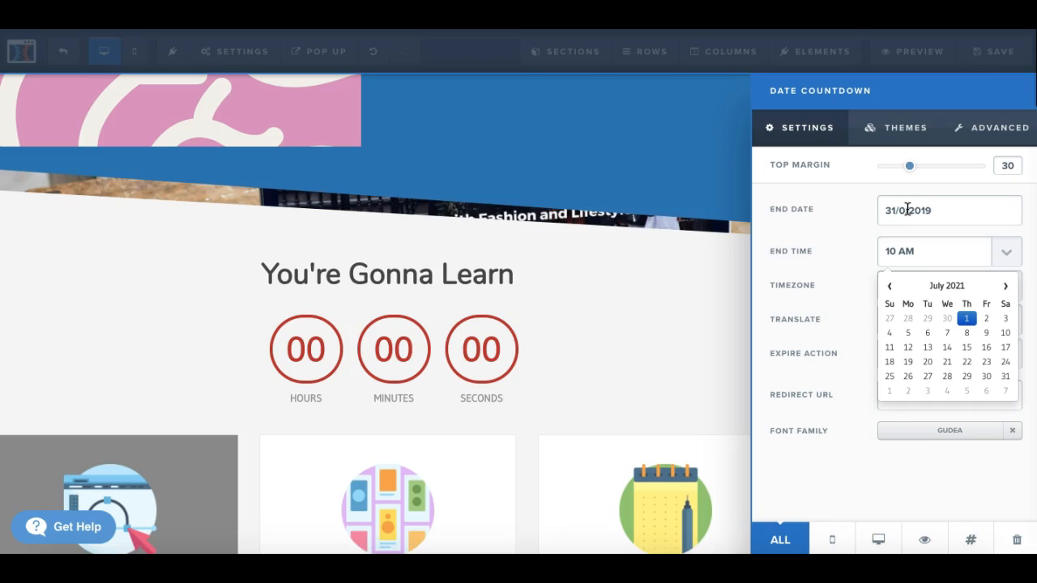
{"action": "left_click", "coordinate": [680, 318]}
{"action": "left_click", "coordinate": [990, 59]}
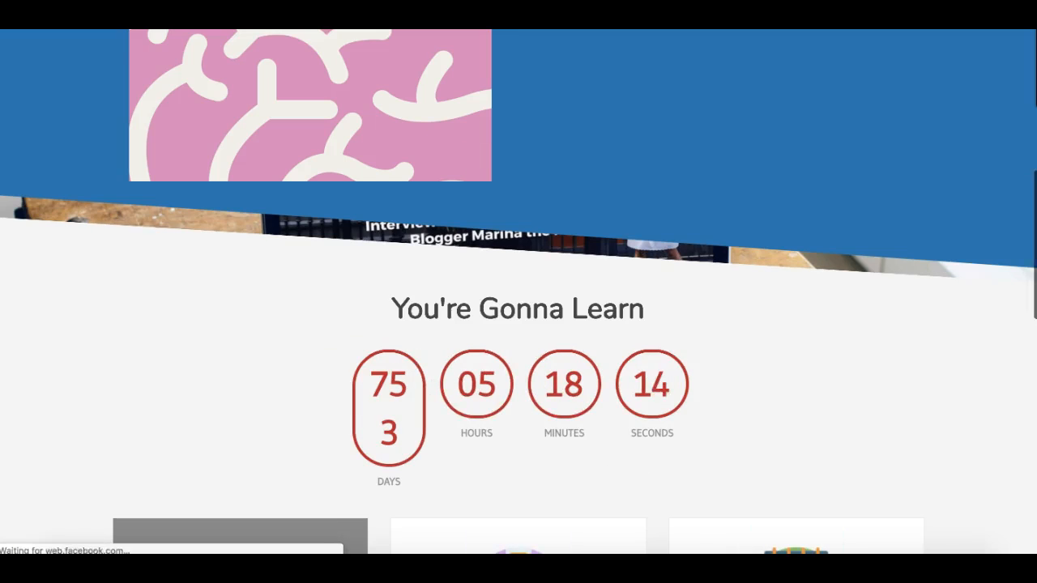
Step: Add a six-column row beneath the three "thing they learn" boxes
{"action": "scroll", "coordinate": [754, 359], "scroll_direction": "down", "scroll_amount": 5}
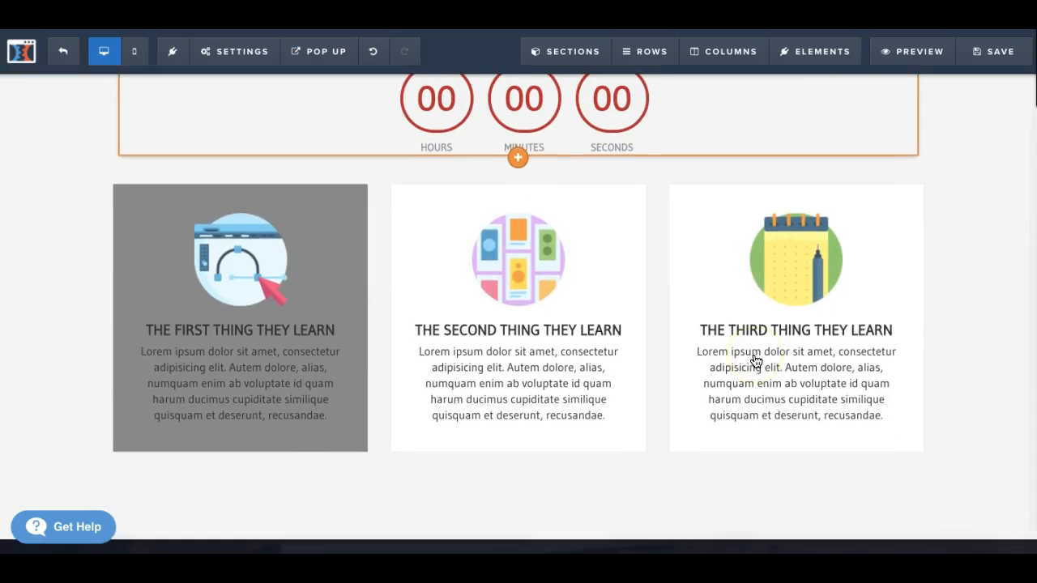
{"action": "left_click", "coordinate": [571, 261]}
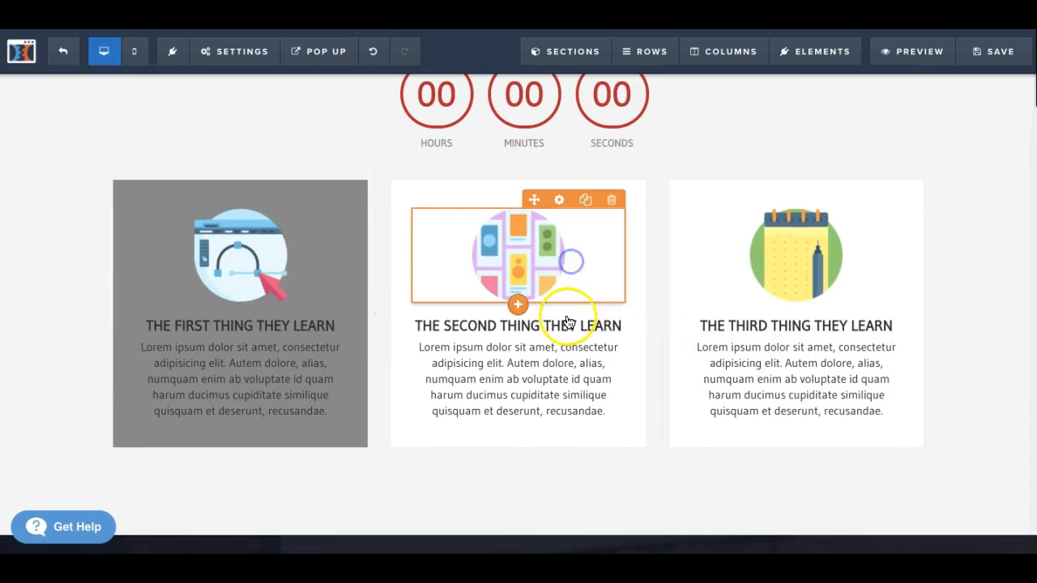
{"action": "left_click", "coordinate": [557, 472]}
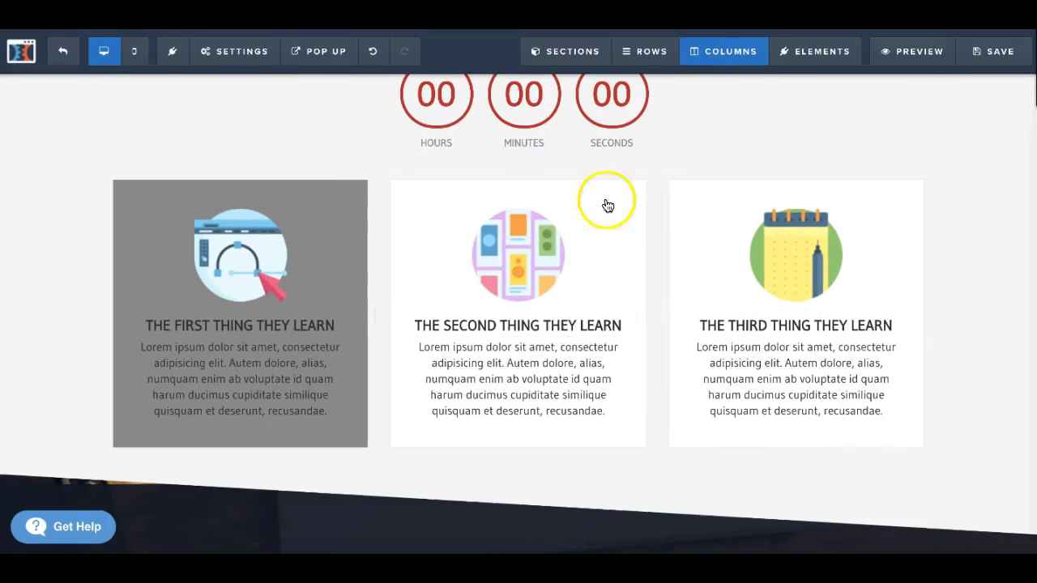
{"action": "mouse_move", "coordinate": [520, 467]}
{"action": "scroll", "coordinate": [519, 468], "scroll_direction": "down", "scroll_amount": 1}
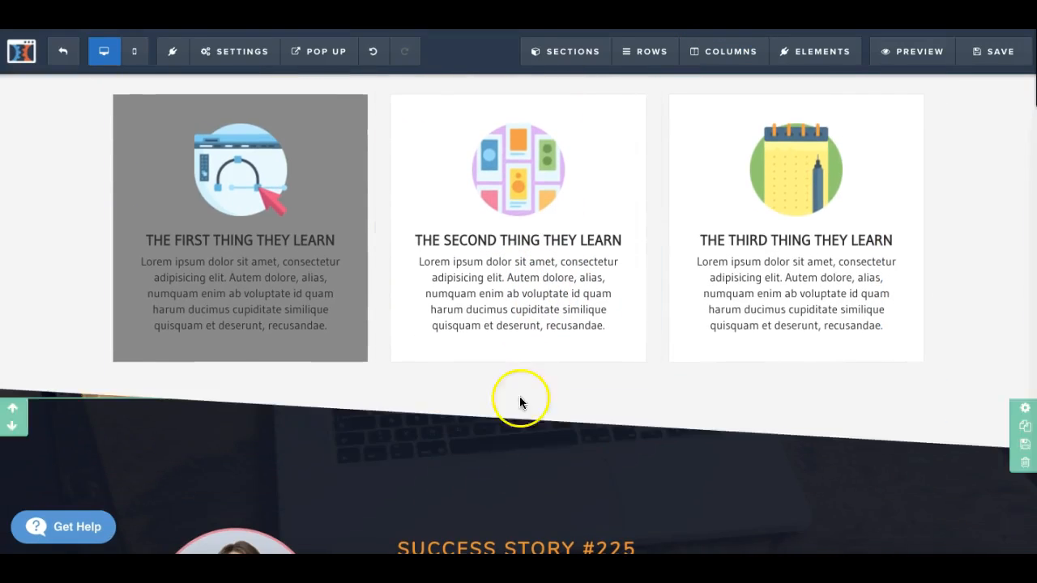
{"action": "left_click", "coordinate": [517, 384]}
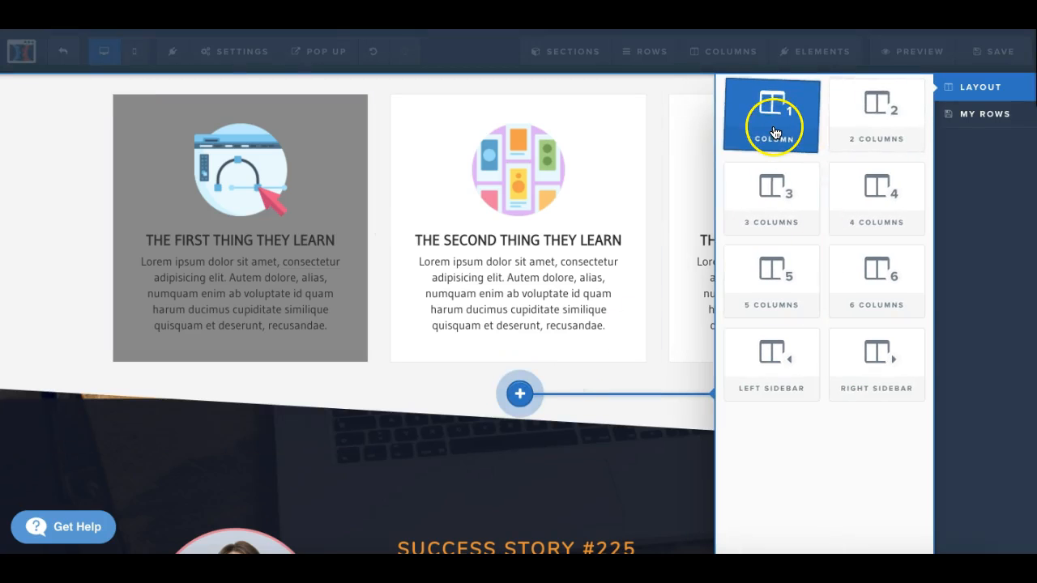
{"action": "left_click", "coordinate": [899, 140]}
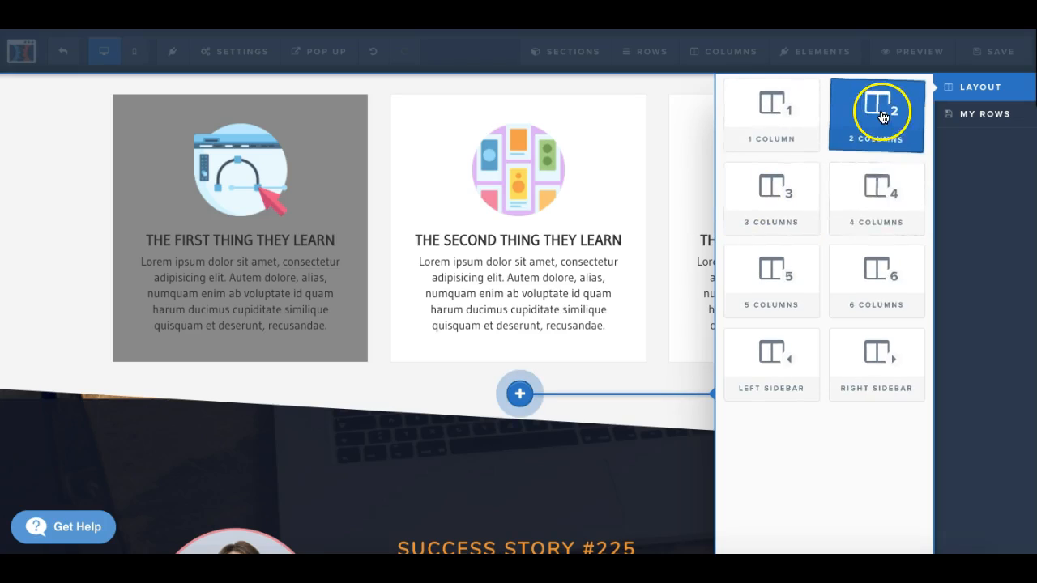
{"action": "left_click_drag", "start_coordinate": [879, 273], "coordinate": [521, 443]}
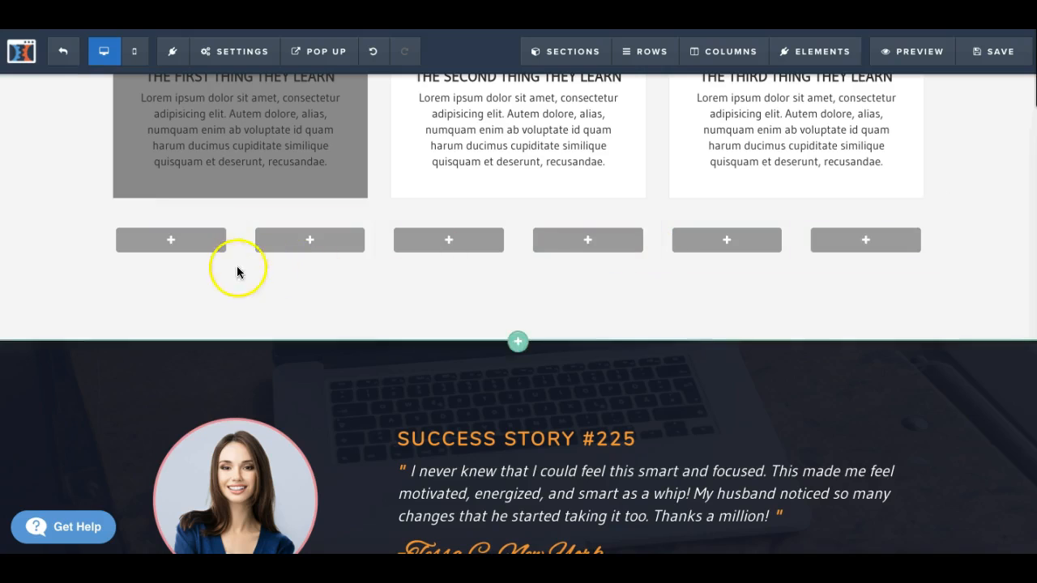
Step: Set the six-column row's top padding to 40, look over its advanced styles, and close its settings
{"action": "scroll", "coordinate": [730, 313], "scroll_direction": "up", "scroll_amount": 1}
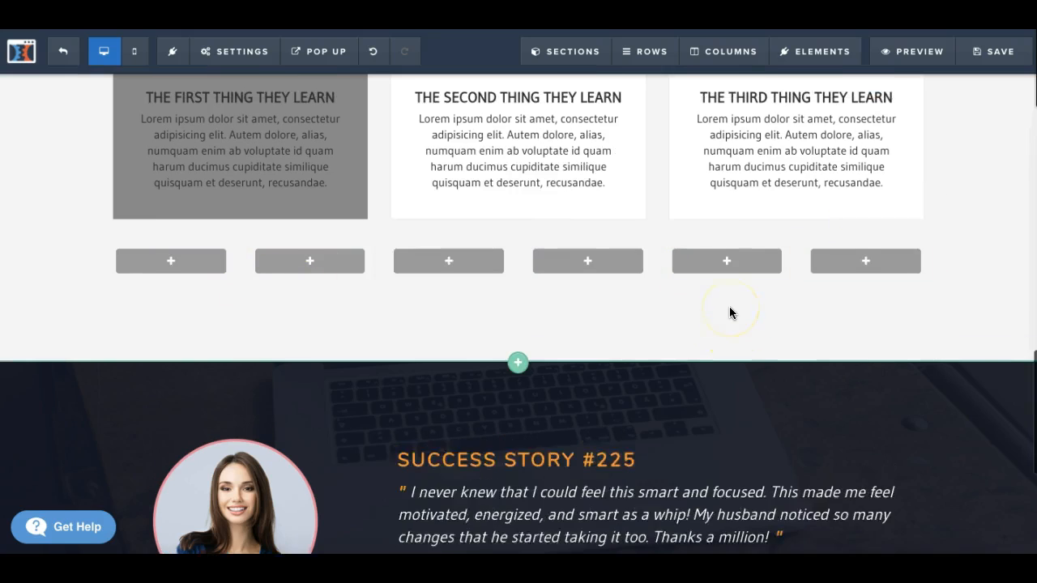
{"action": "mouse_move", "coordinate": [647, 53]}
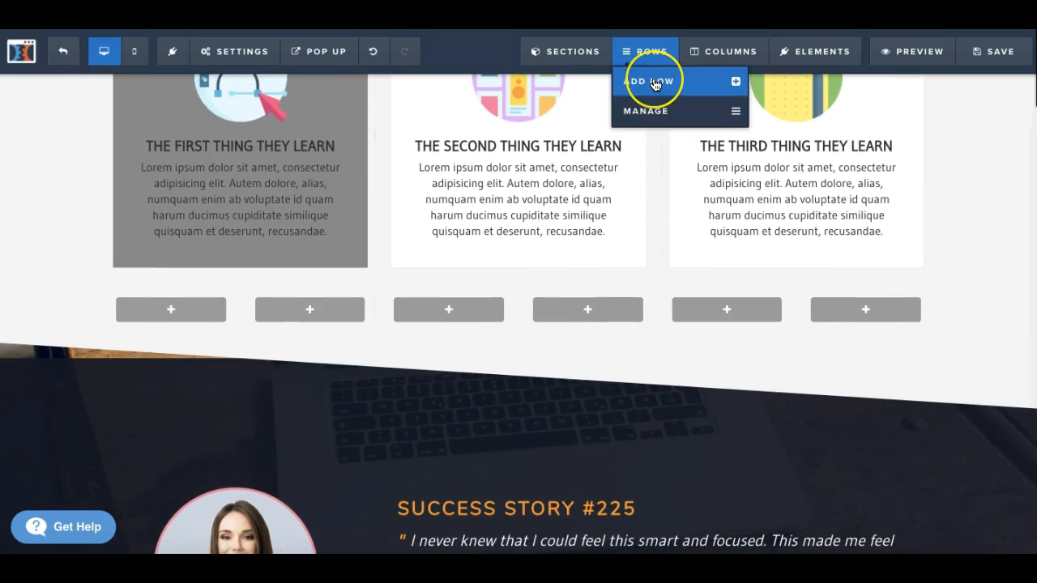
{"action": "left_click", "coordinate": [645, 110]}
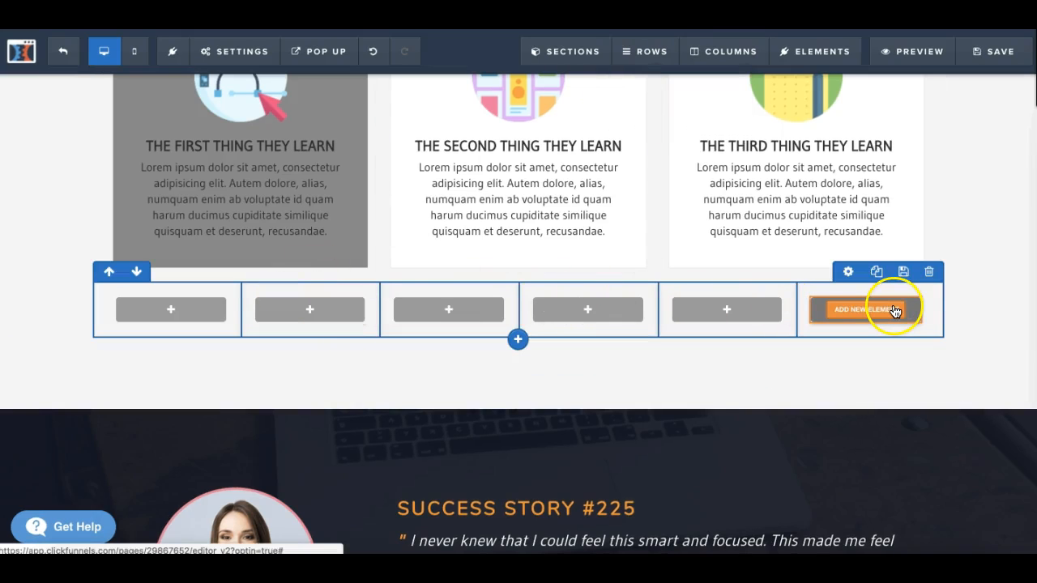
{"action": "left_click", "coordinate": [848, 273]}
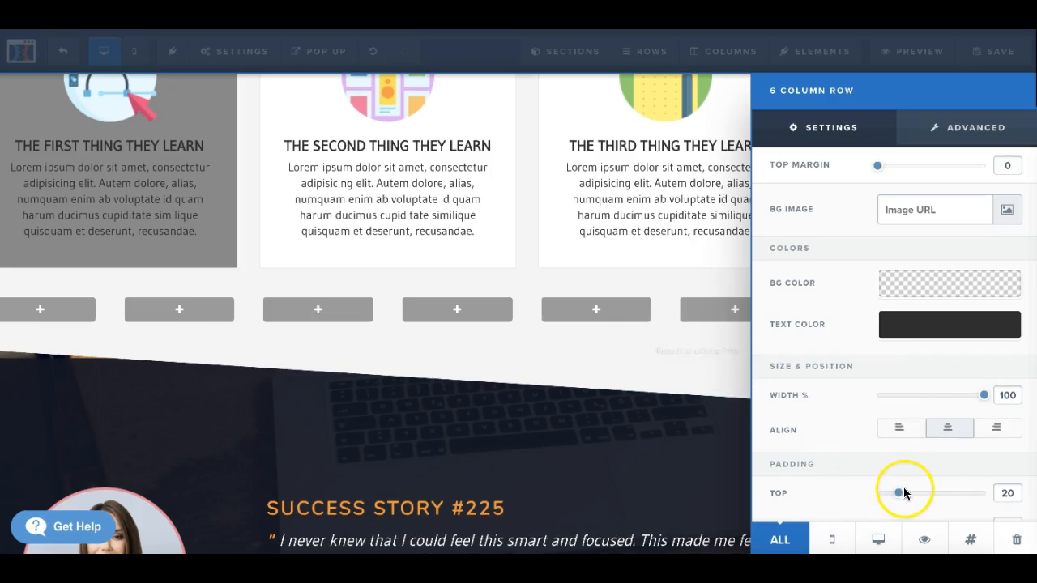
{"action": "left_click_drag", "start_coordinate": [899, 498], "coordinate": [921, 503]}
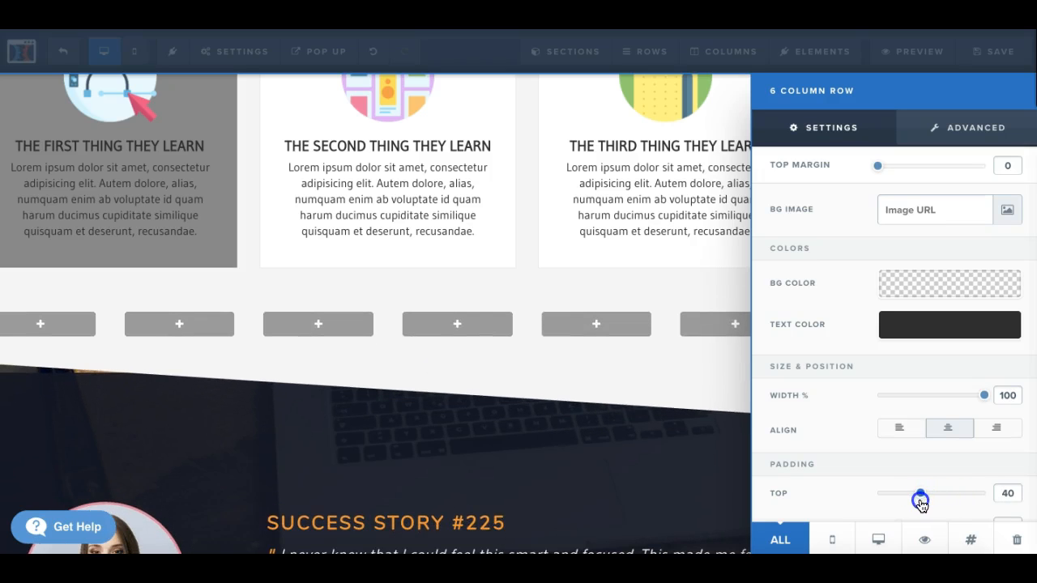
{"action": "left_click", "coordinate": [956, 130]}
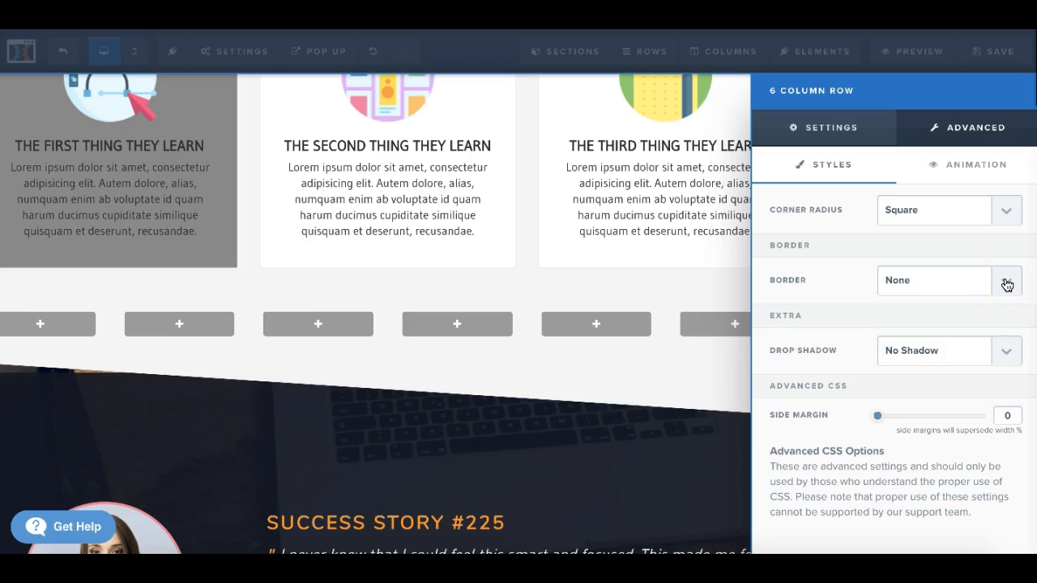
{"action": "left_click", "coordinate": [592, 364]}
Step: Add a video element directly beneath the "You're Gonna Learn" headline
{"action": "scroll", "coordinate": [593, 364], "scroll_direction": "down", "scroll_amount": 3}
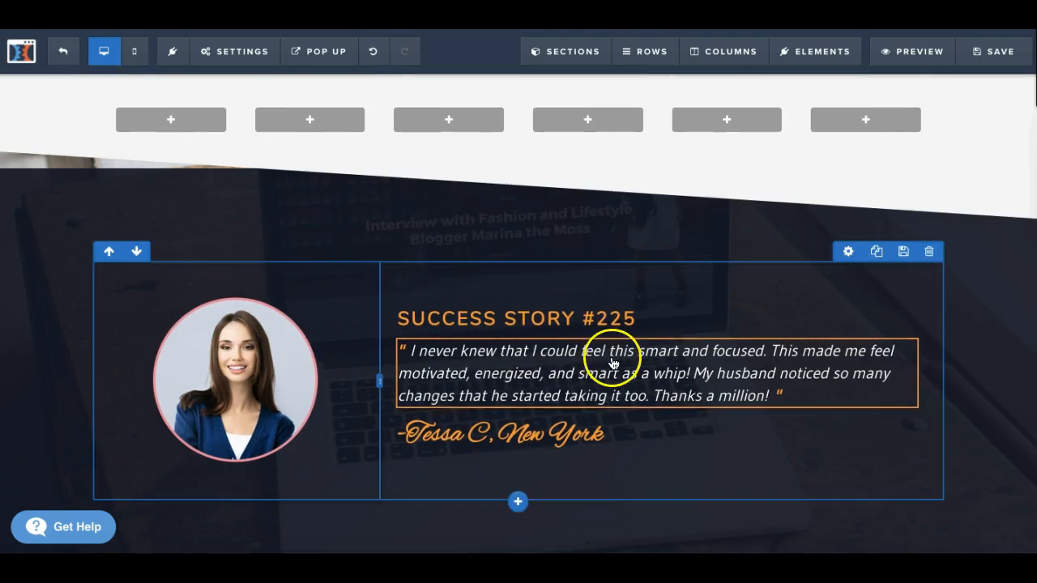
{"action": "scroll", "coordinate": [614, 364], "scroll_direction": "down", "scroll_amount": 2}
{"action": "scroll", "coordinate": [586, 296], "scroll_direction": "up", "scroll_amount": 8}
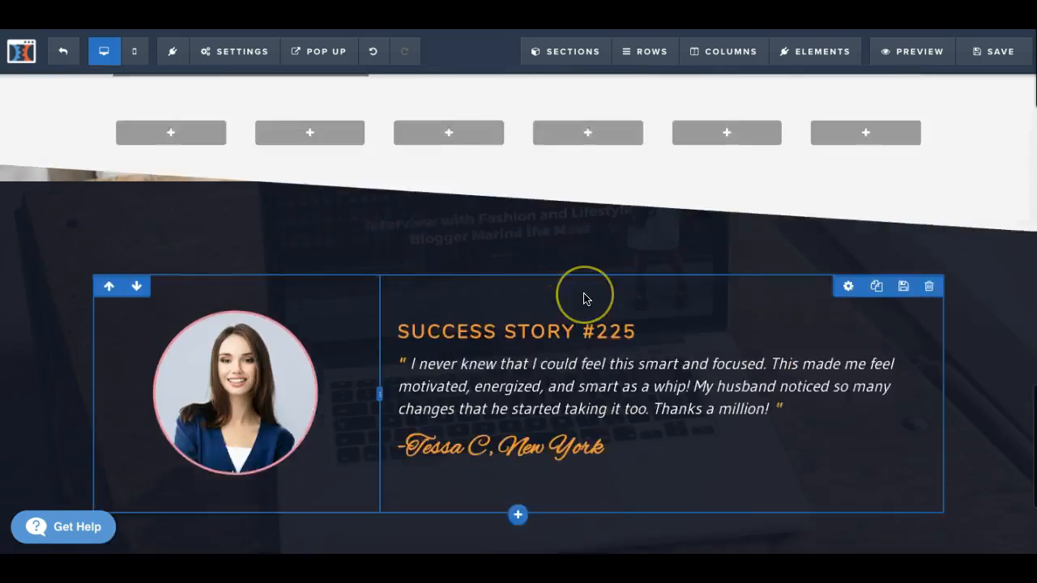
{"action": "scroll", "coordinate": [584, 298], "scroll_direction": "up", "scroll_amount": 5}
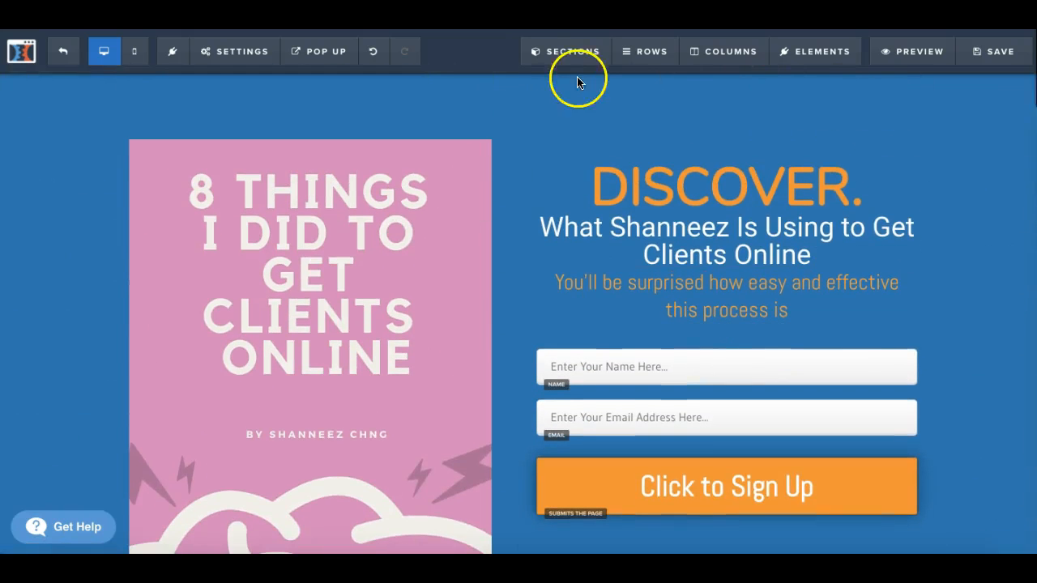
{"action": "left_click", "coordinate": [543, 57]}
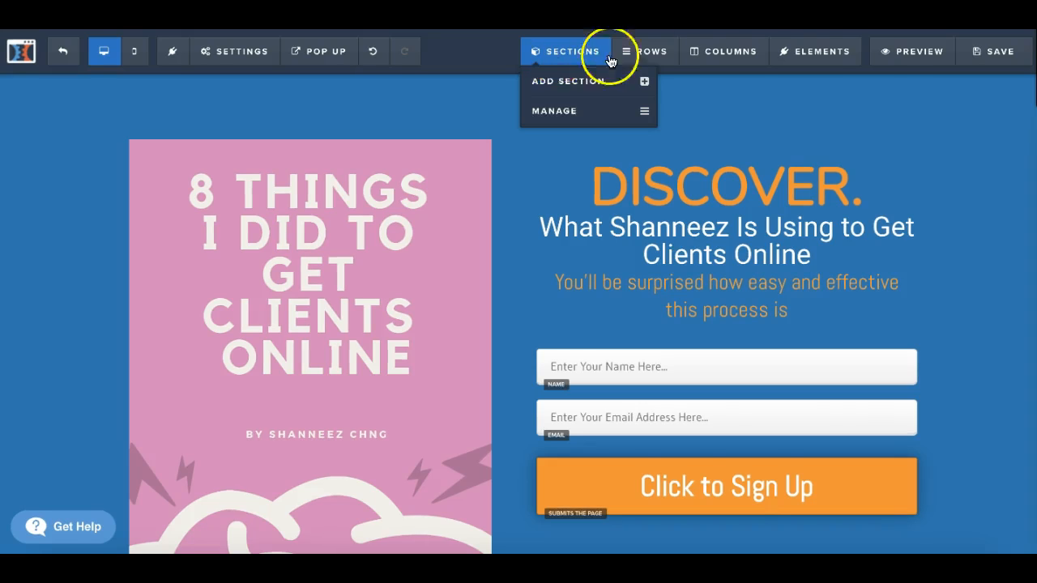
{"action": "left_click", "coordinate": [830, 57]}
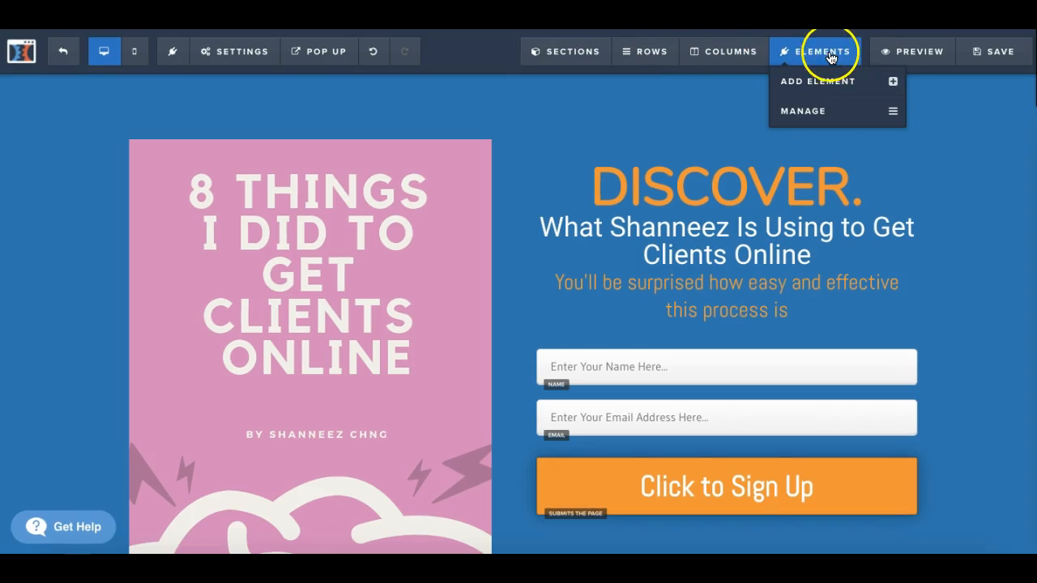
{"action": "left_click", "coordinate": [808, 94]}
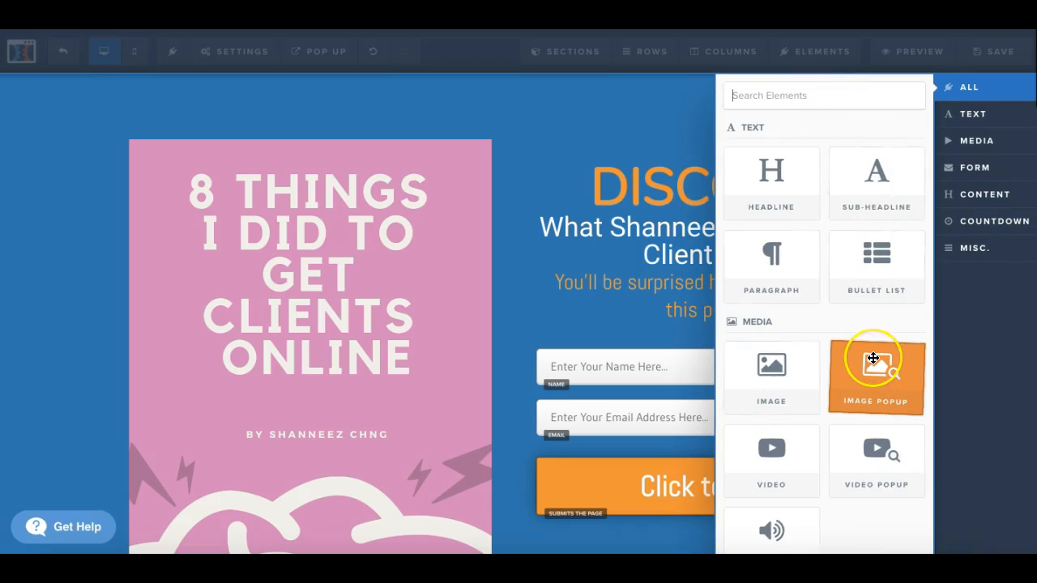
{"action": "scroll", "coordinate": [874, 358], "scroll_direction": "down", "scroll_amount": 5}
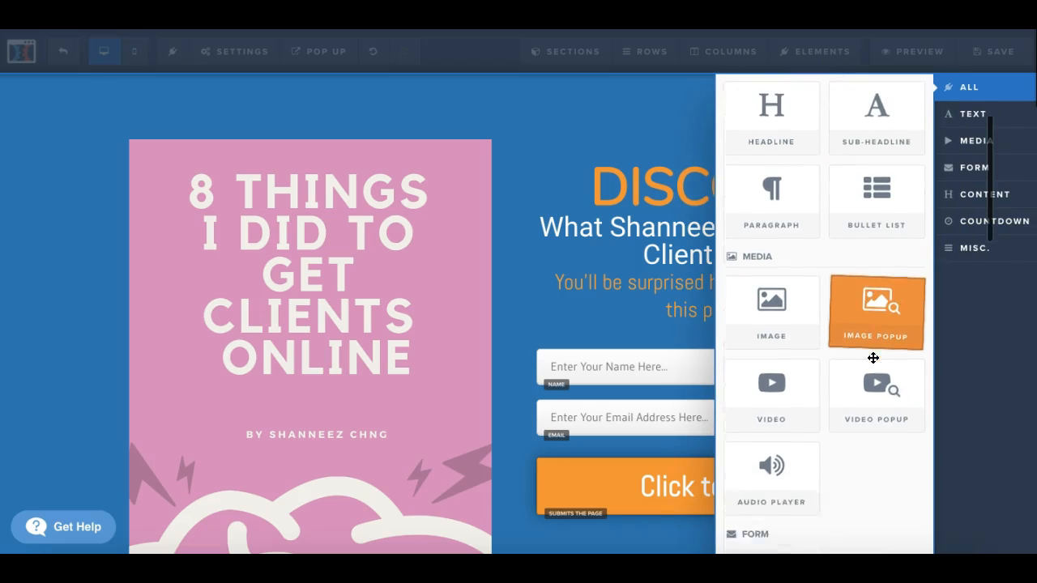
{"action": "scroll", "coordinate": [874, 358], "scroll_direction": "up", "scroll_amount": 1}
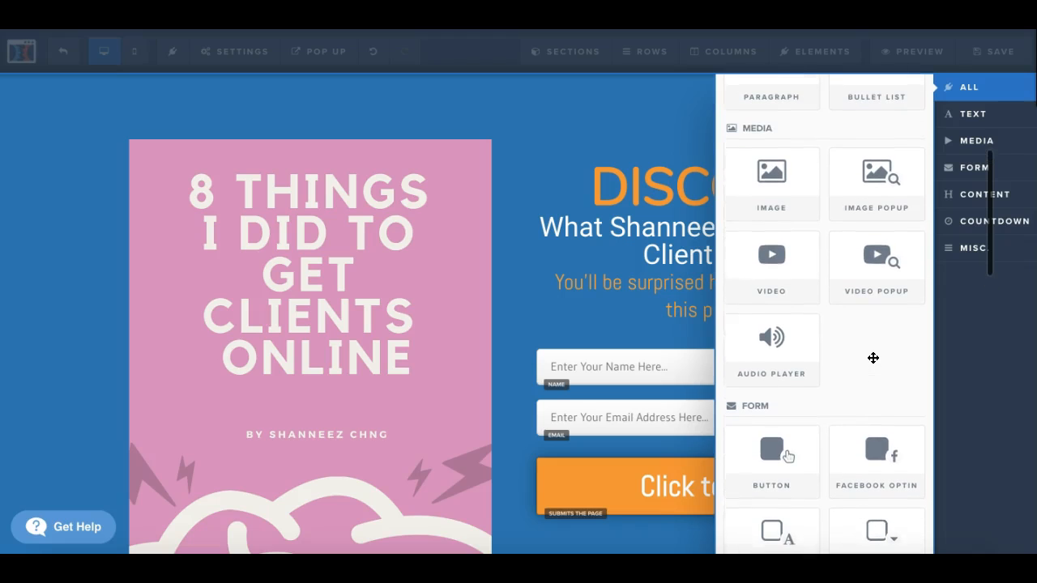
{"action": "left_click", "coordinate": [781, 262]}
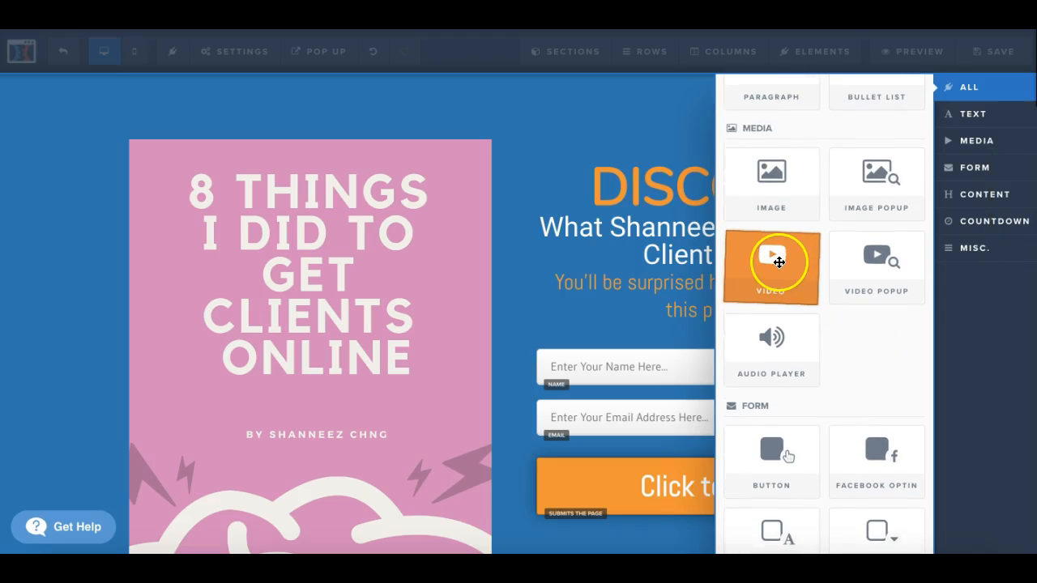
{"action": "left_click_drag", "start_coordinate": [779, 261], "coordinate": [479, 461]}
{"action": "scroll", "coordinate": [479, 461], "scroll_direction": "down", "scroll_amount": 5}
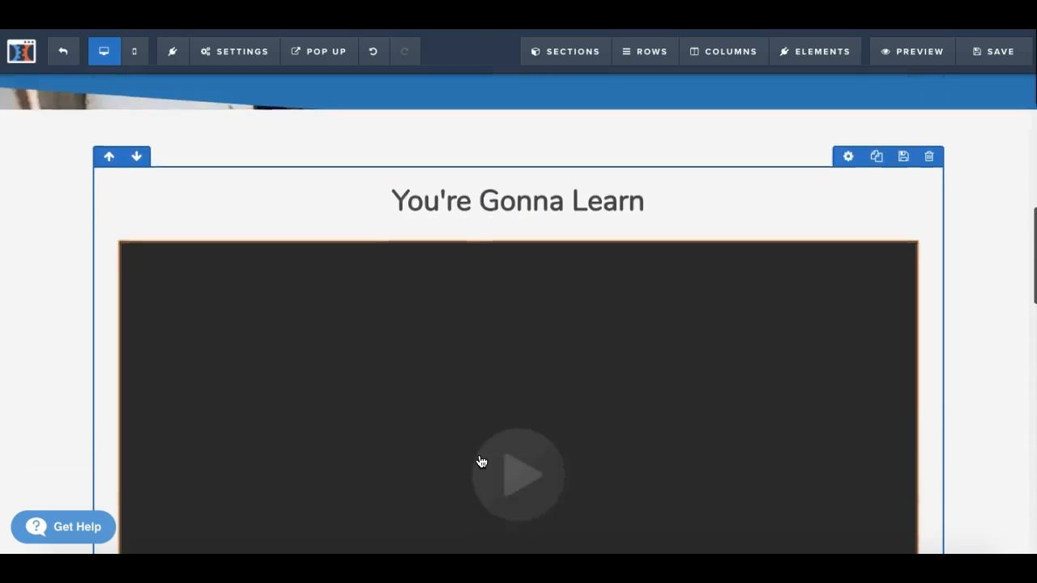
{"action": "scroll", "coordinate": [481, 462], "scroll_direction": "up", "scroll_amount": 2}
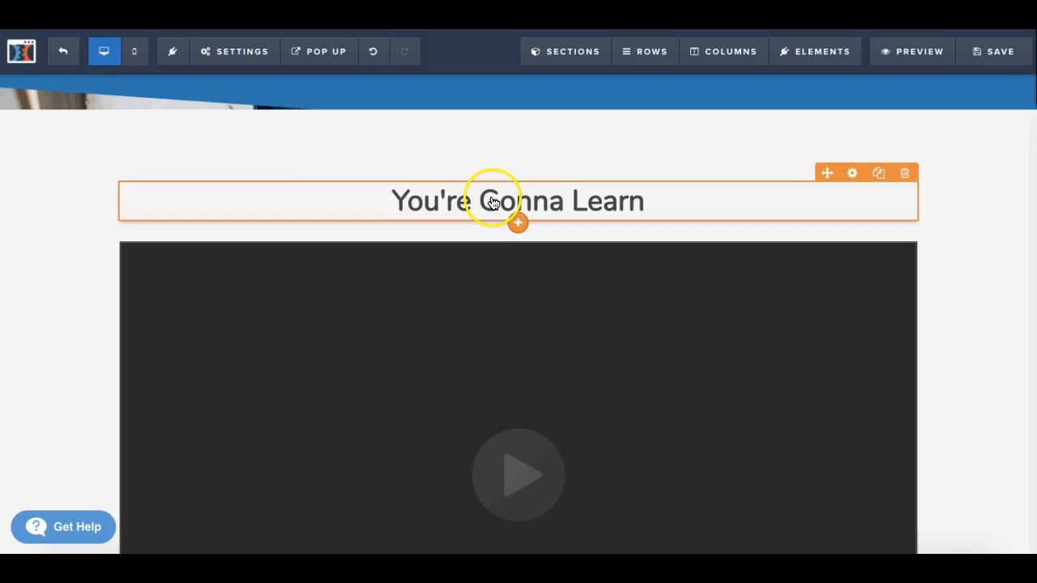
Step: Move the "You're Gonna Learn" headline below the video, just above the countdown
{"action": "scroll", "coordinate": [332, 216], "scroll_direction": "down", "scroll_amount": 1}
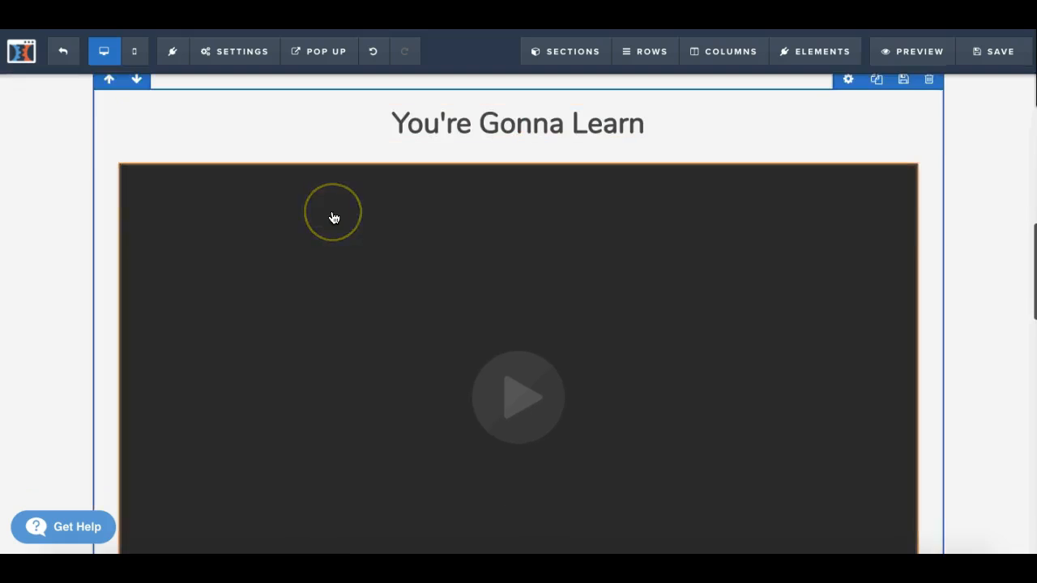
{"action": "scroll", "coordinate": [331, 216], "scroll_direction": "up", "scroll_amount": 1}
{"action": "left_click", "coordinate": [502, 180]}
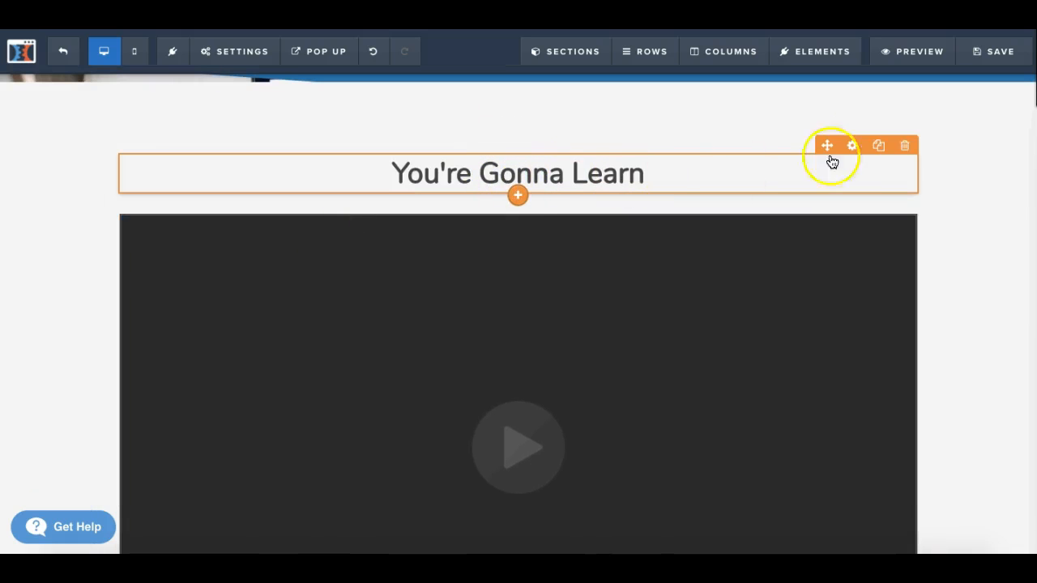
{"action": "left_click_drag", "start_coordinate": [807, 215], "coordinate": [792, 398]}
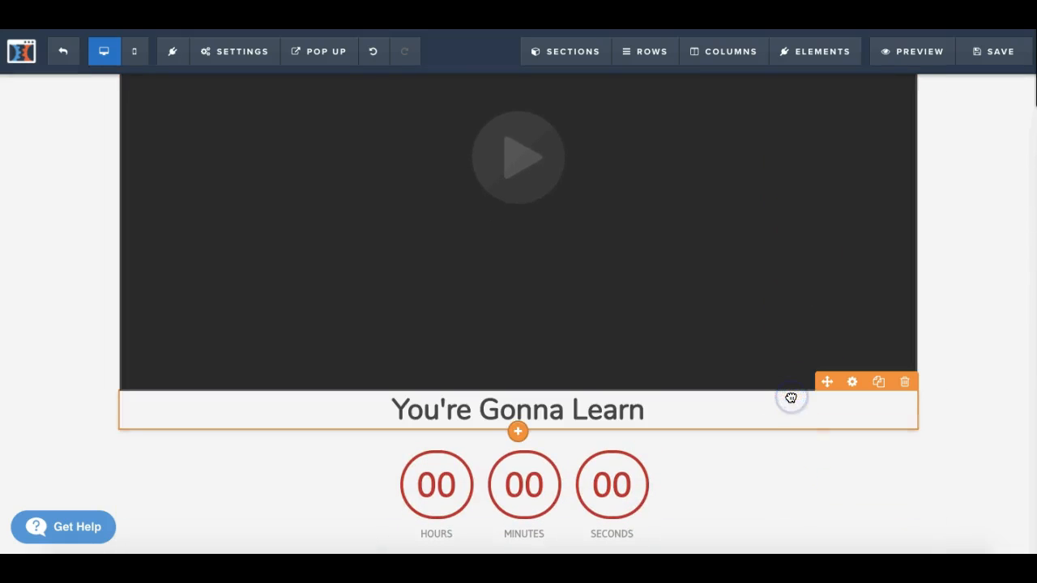
Step: Look over the settings of the "You're Gonna Learn" headline below the video and set its line height to 1.5em
{"action": "left_click", "coordinate": [851, 385]}
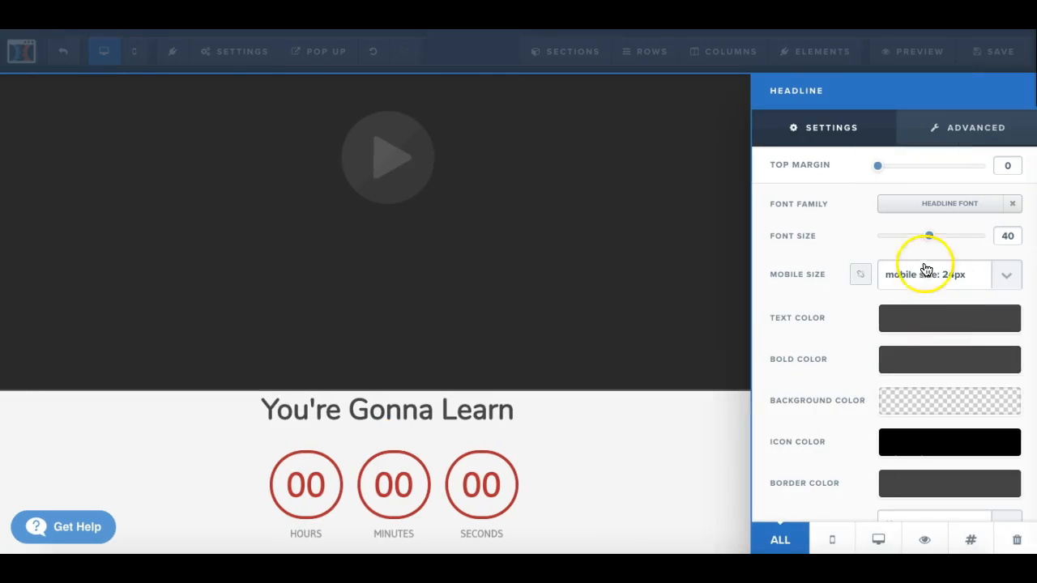
{"action": "scroll", "coordinate": [917, 296], "scroll_direction": "down", "scroll_amount": 1}
{"action": "scroll", "coordinate": [916, 296], "scroll_direction": "up", "scroll_amount": 1}
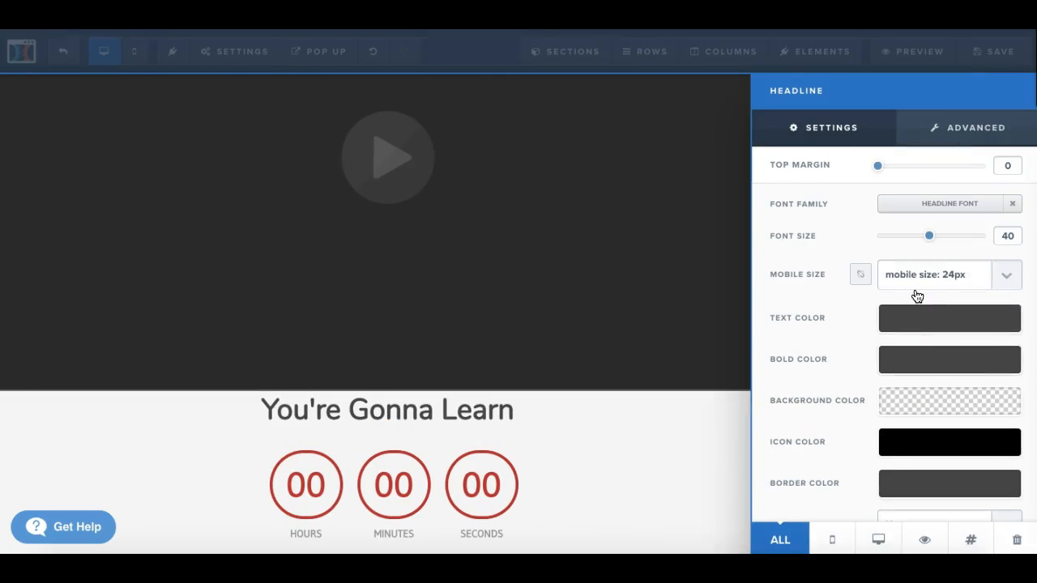
{"action": "left_click", "coordinate": [966, 130]}
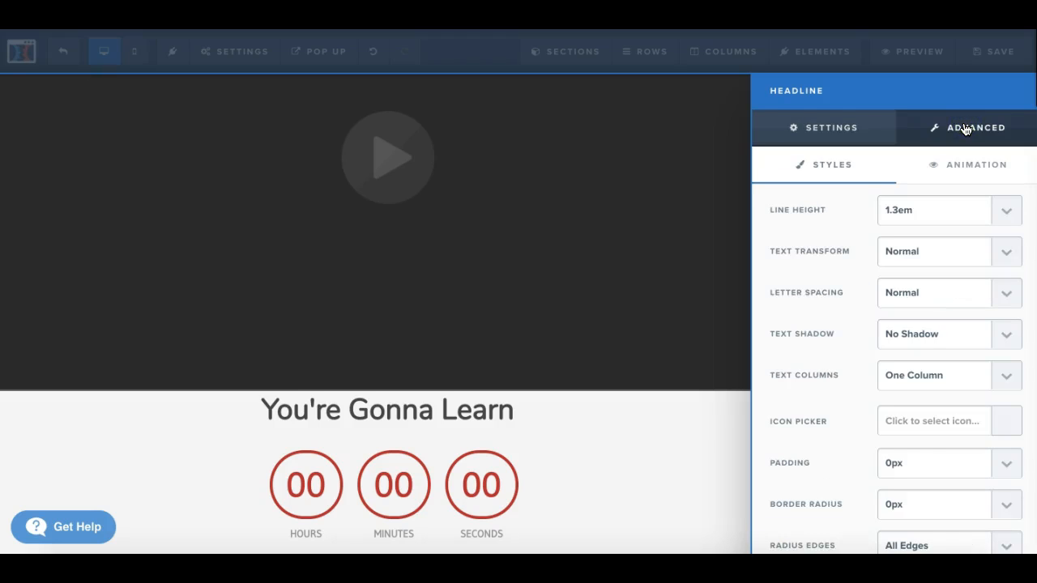
{"action": "left_click", "coordinate": [836, 133]}
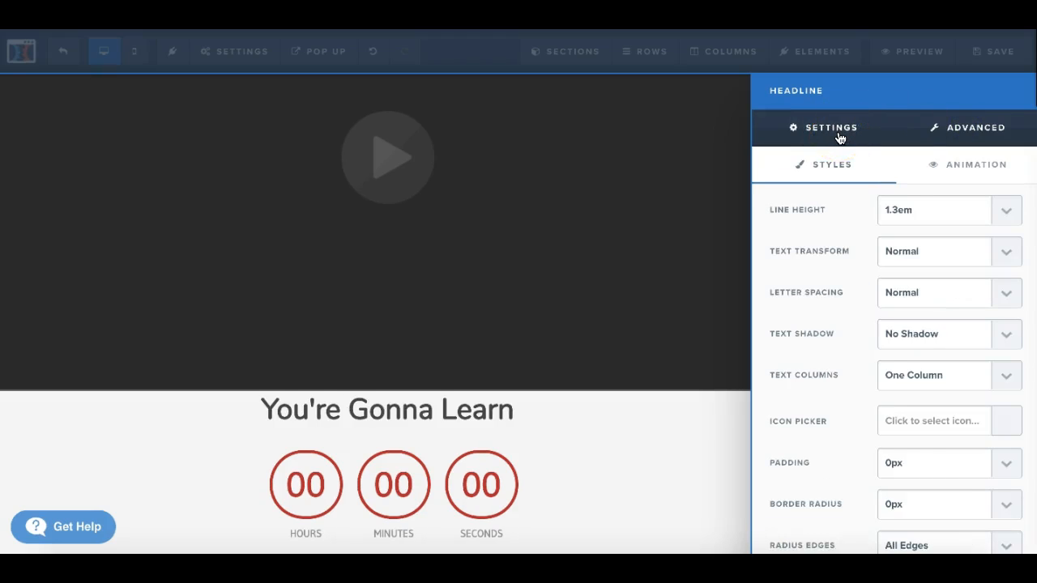
{"action": "left_click", "coordinate": [1007, 239]}
{"action": "left_click", "coordinate": [1009, 212]}
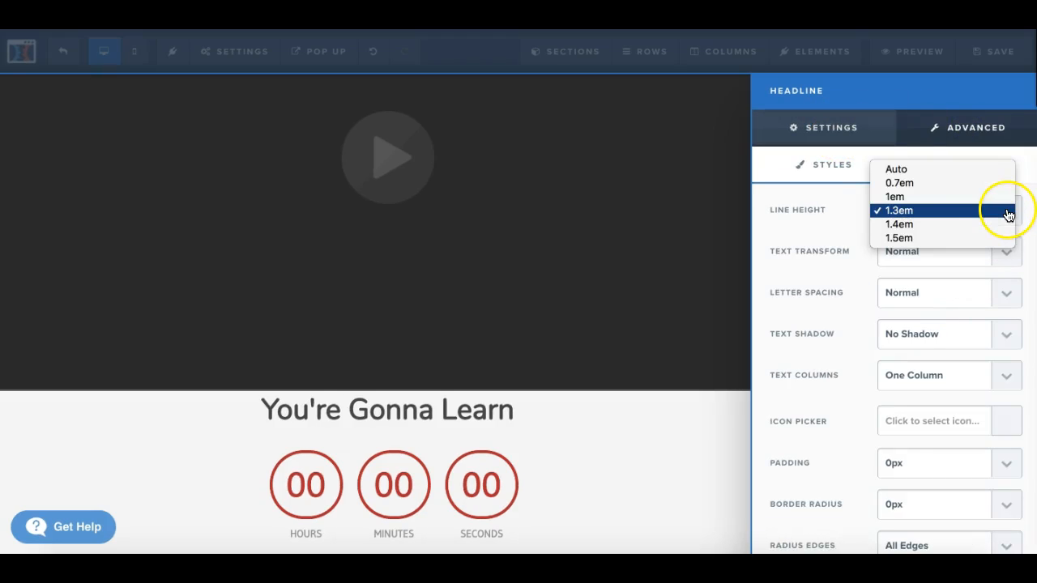
{"action": "left_click", "coordinate": [956, 238]}
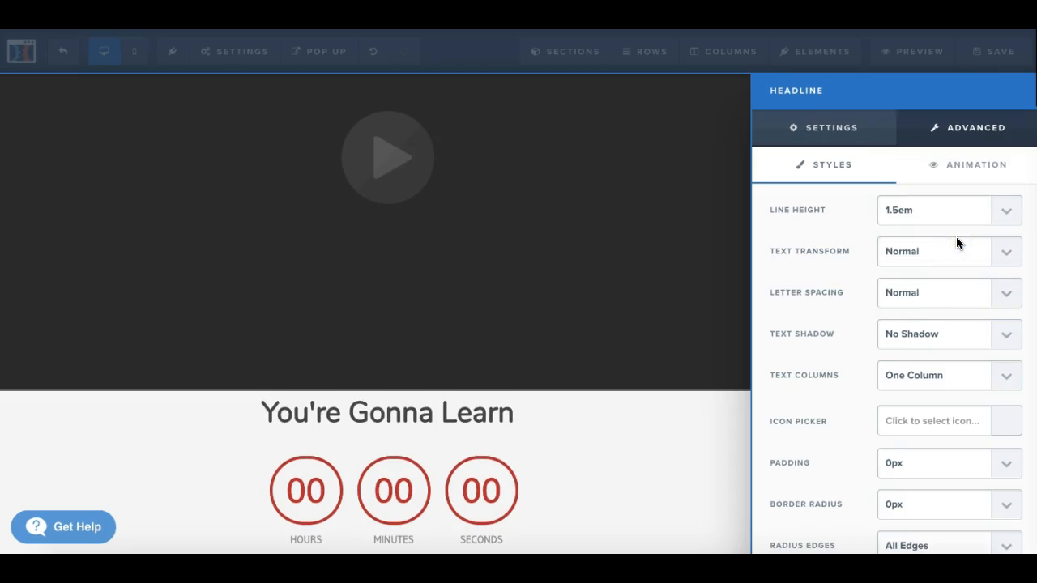
Step: Try a four-column text layout on the "You're Gonna Learn" headline, restoring it to One Column
{"action": "scroll", "coordinate": [974, 378], "scroll_direction": "down", "scroll_amount": 4}
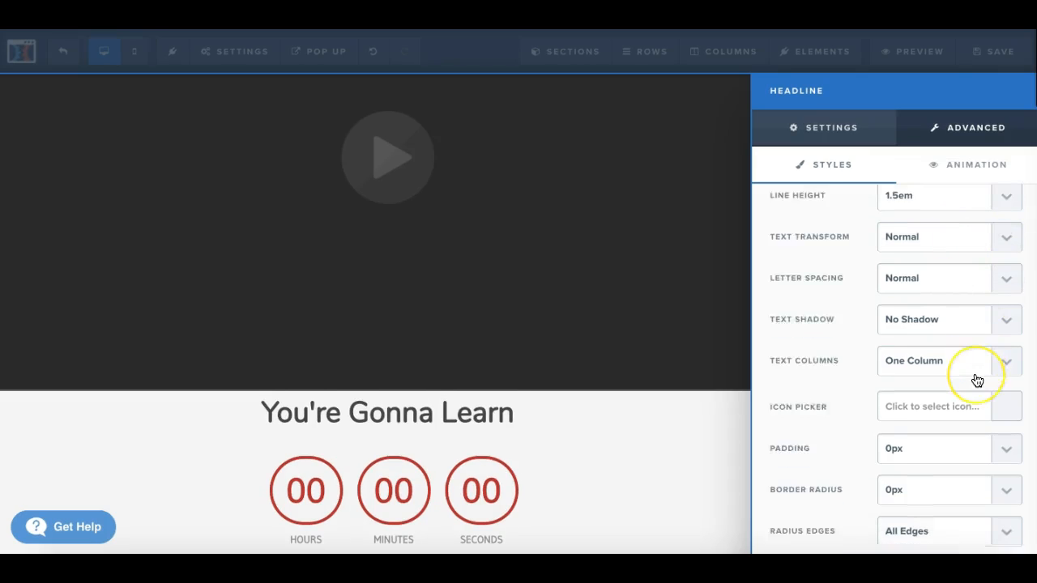
{"action": "scroll", "coordinate": [975, 378], "scroll_direction": "up", "scroll_amount": 3}
{"action": "left_click", "coordinate": [1007, 350]}
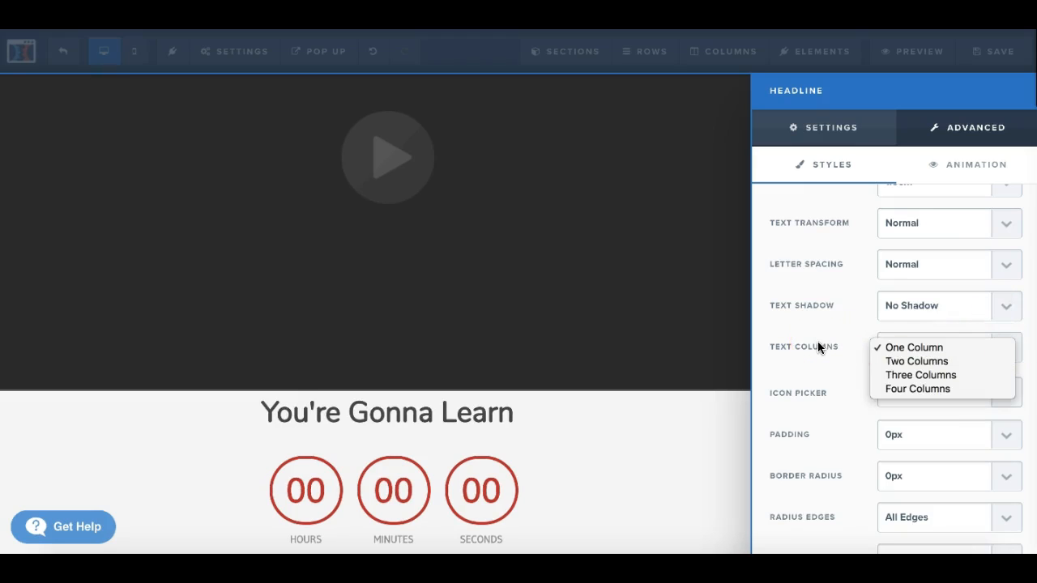
{"action": "left_click", "coordinate": [931, 387]}
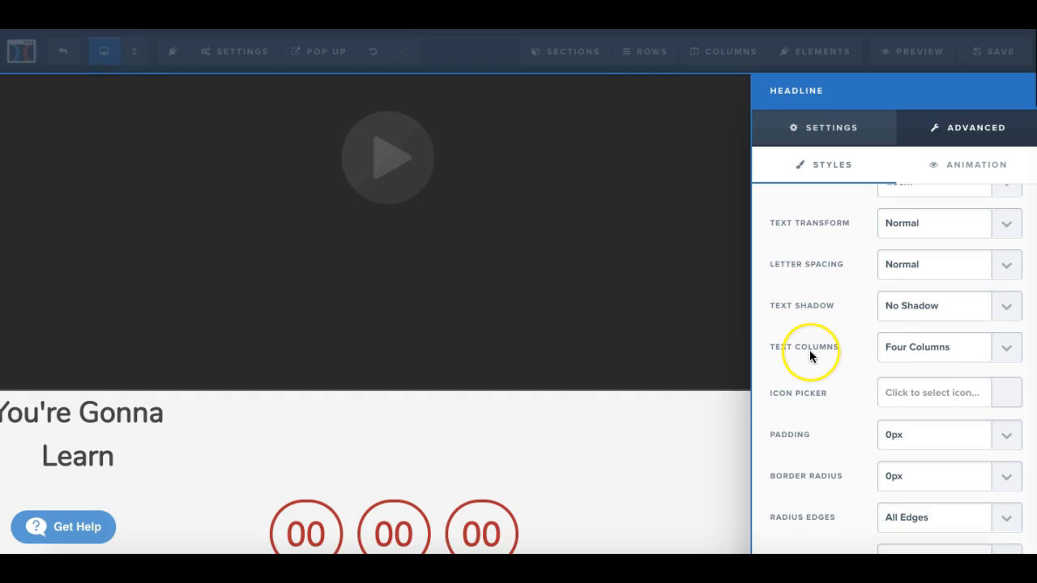
{"action": "left_click", "coordinate": [1005, 354]}
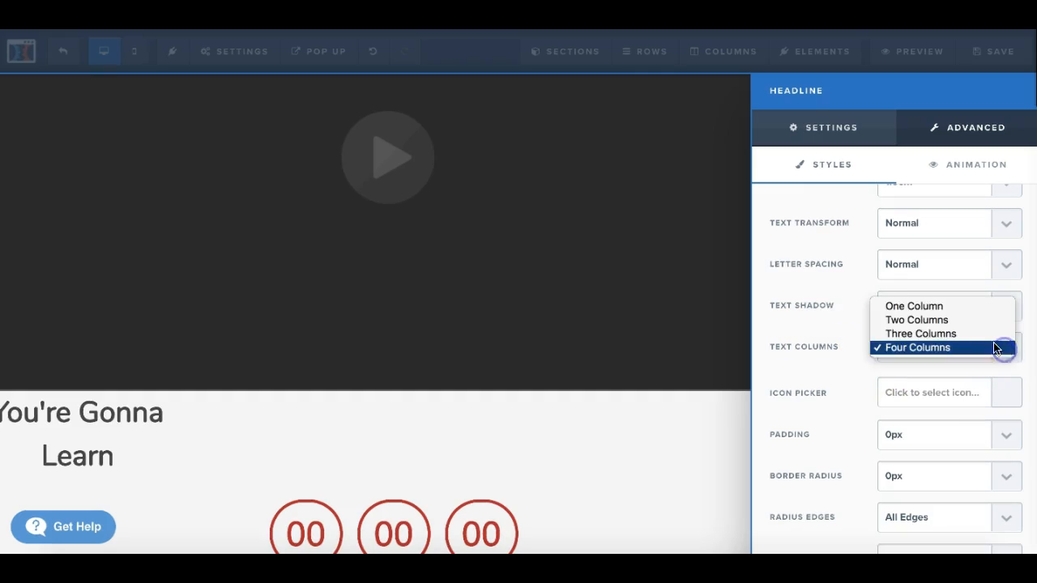
{"action": "left_click", "coordinate": [956, 304]}
Step: Add the fa-anchor icon to the "You're Gonna Learn" headline and set its padding to 25px
{"action": "scroll", "coordinate": [956, 396], "scroll_direction": "down", "scroll_amount": 2}
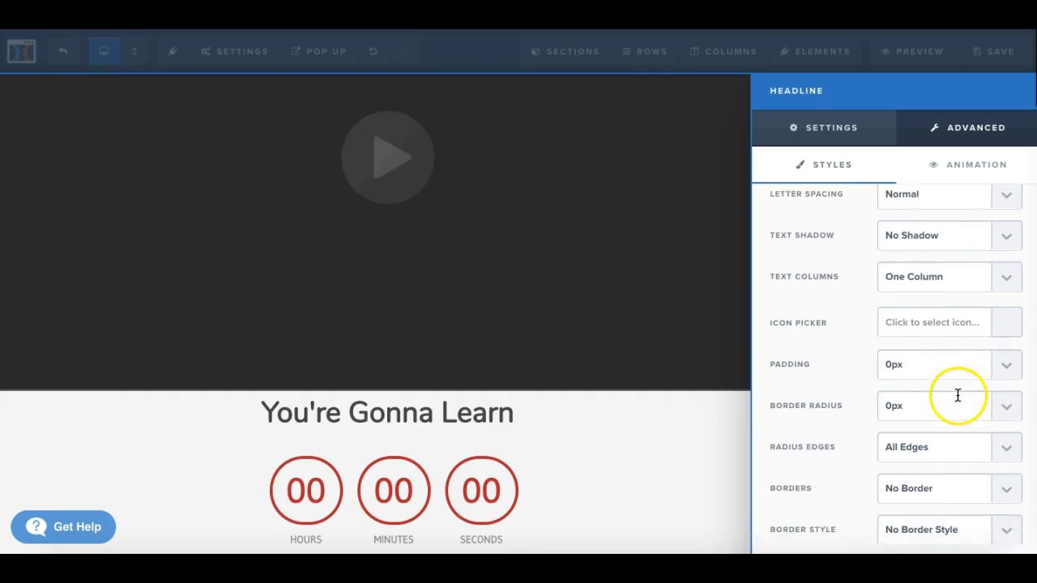
{"action": "left_click", "coordinate": [1010, 319]}
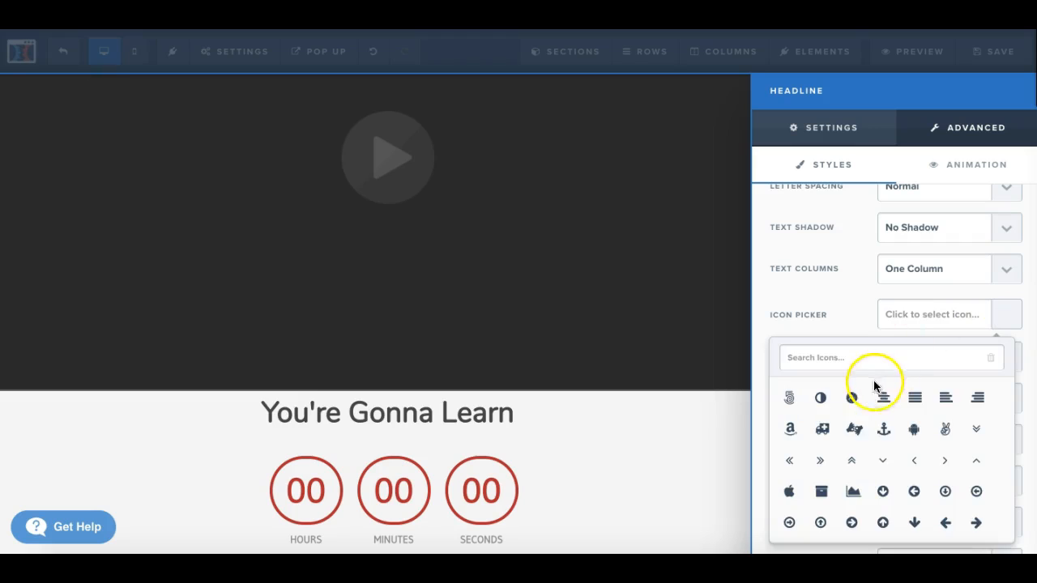
{"action": "left_click", "coordinate": [884, 430]}
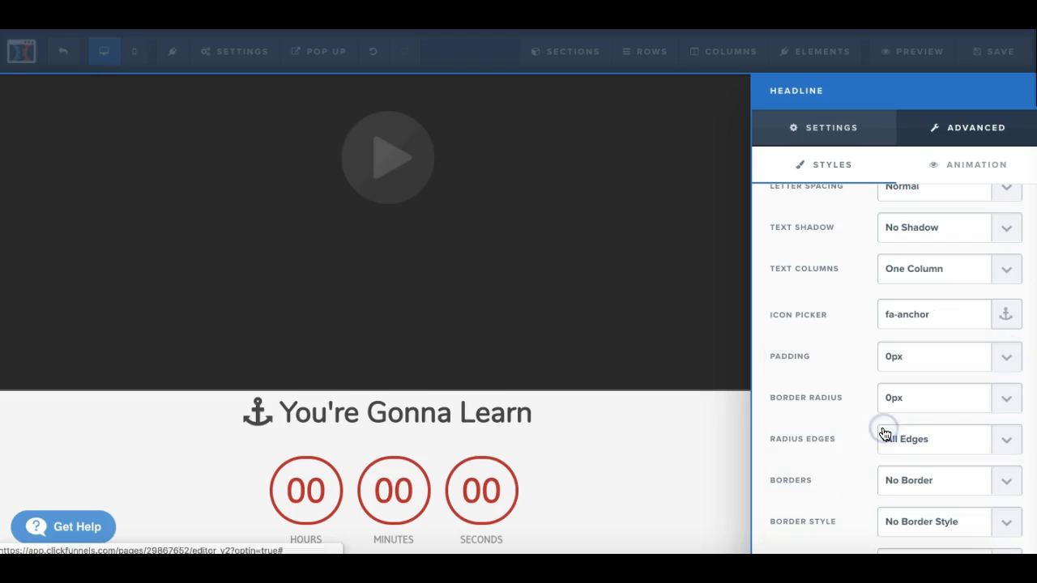
{"action": "scroll", "coordinate": [986, 422], "scroll_direction": "down", "scroll_amount": 2}
{"action": "left_click", "coordinate": [1003, 277]}
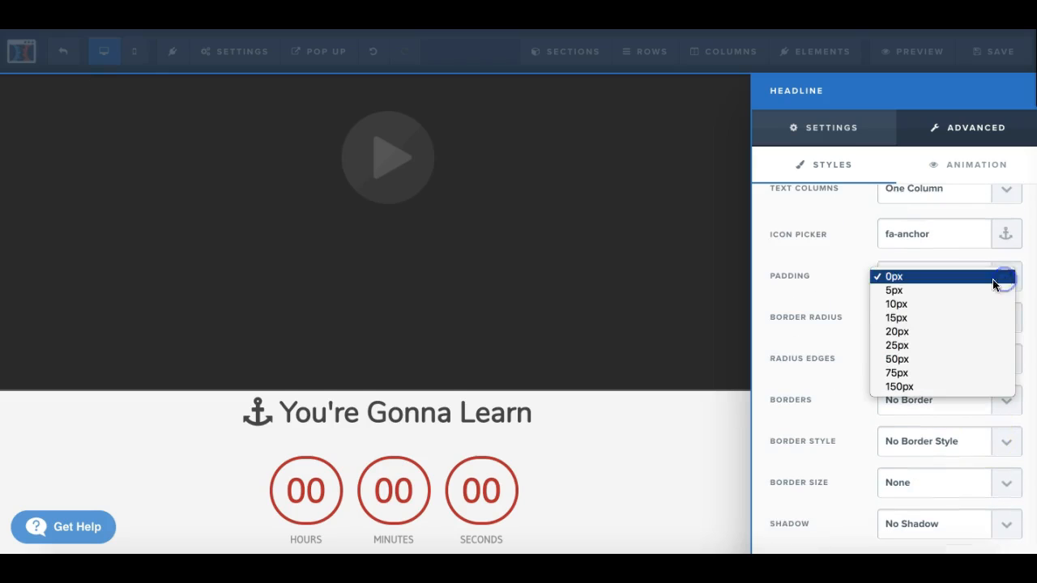
{"action": "left_click", "coordinate": [925, 345]}
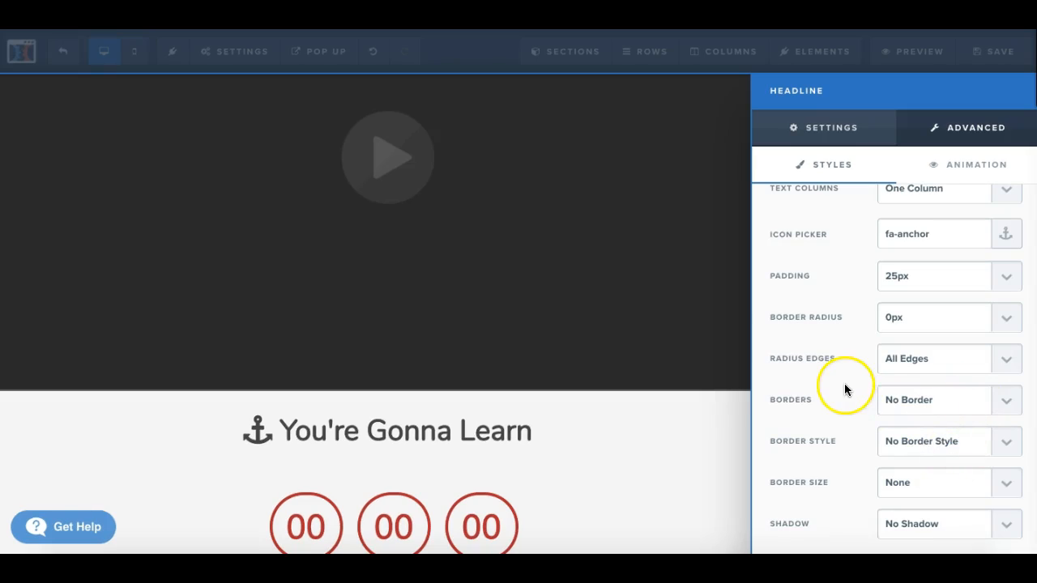
Step: Give the "You're Gonna Learn" headline a Bottom Border with the Solid border style
{"action": "left_click", "coordinate": [1010, 399]}
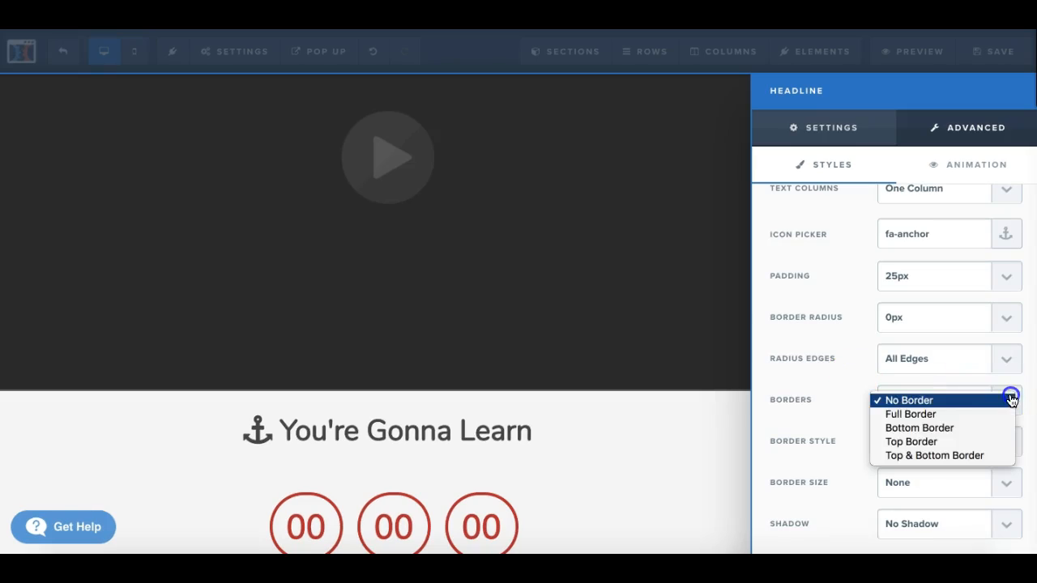
{"action": "left_click", "coordinate": [929, 432]}
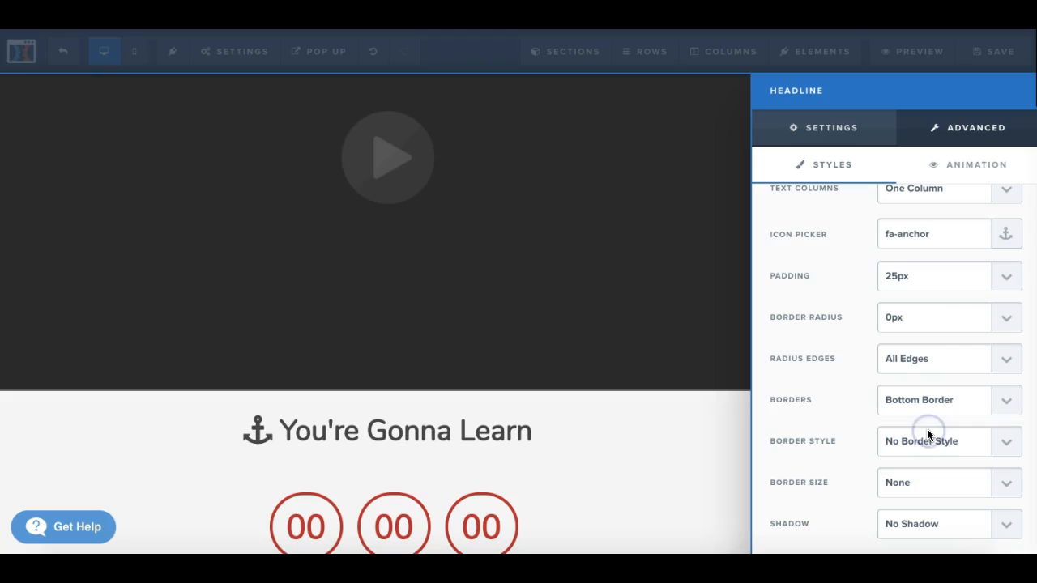
{"action": "left_click", "coordinate": [1004, 447]}
{"action": "left_click", "coordinate": [960, 457]}
Step: Apply a 10 Percent Drop Shadow to the "You're Gonna Learn" headline, keep the Bottom Border option, and close the settings
{"action": "left_click", "coordinate": [1009, 524]}
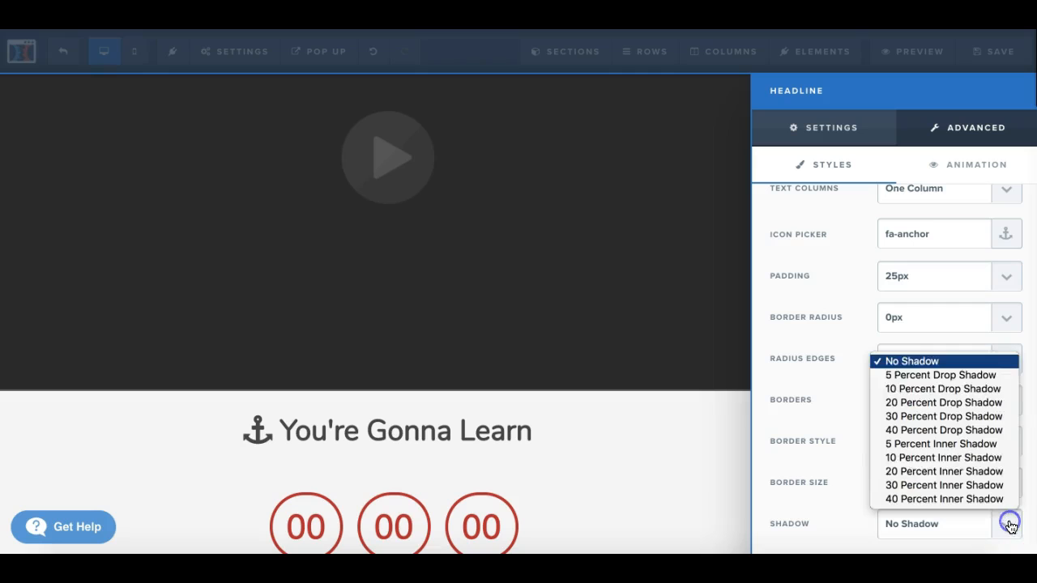
{"action": "left_click", "coordinate": [961, 387]}
{"action": "scroll", "coordinate": [952, 305], "scroll_direction": "up", "scroll_amount": 3}
{"action": "scroll", "coordinate": [950, 306], "scroll_direction": "down", "scroll_amount": 3}
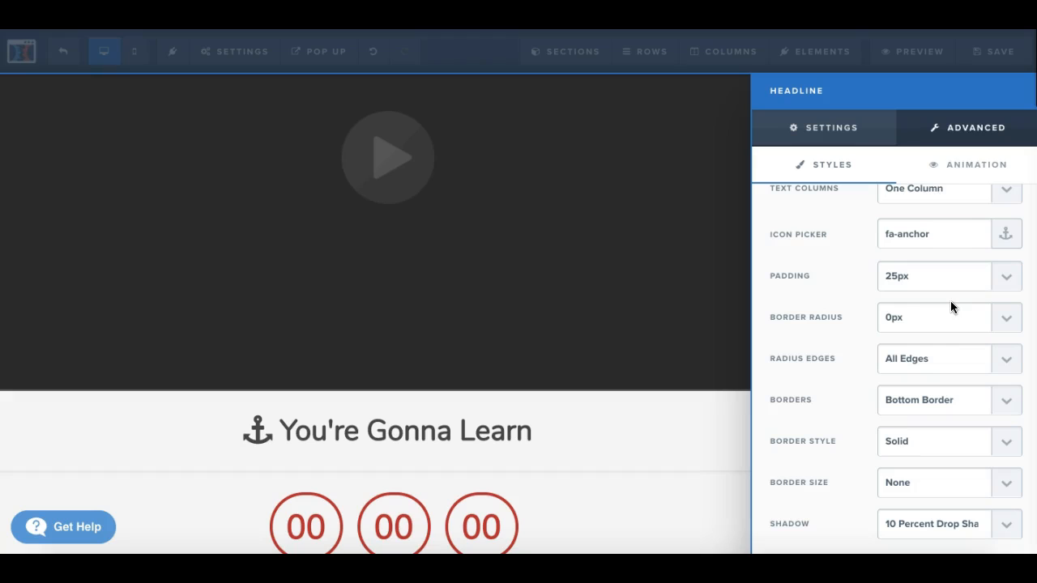
{"action": "left_click", "coordinate": [1008, 405]}
{"action": "left_click", "coordinate": [982, 402]}
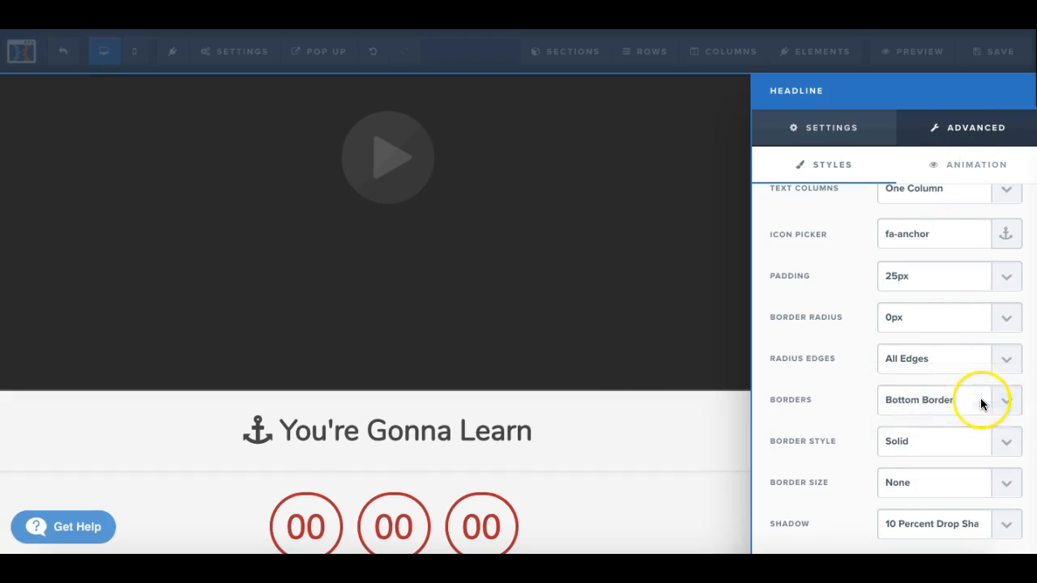
{"action": "left_click", "coordinate": [597, 431]}
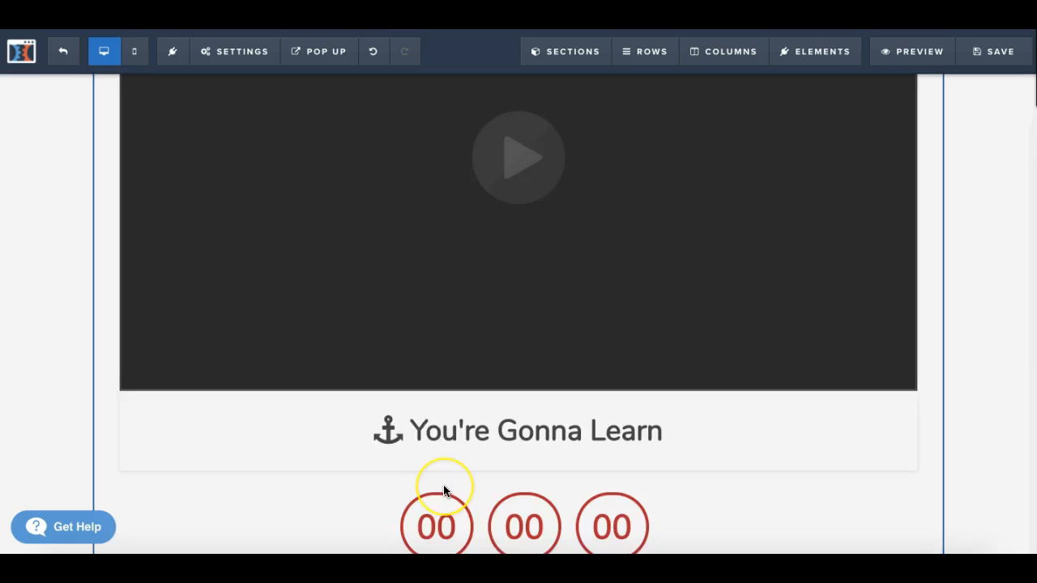
Step: Move the row with the three "thing they learn" boxes below the empty six-column row
{"action": "scroll", "coordinate": [444, 491], "scroll_direction": "down", "scroll_amount": 2}
{"action": "scroll", "coordinate": [444, 491], "scroll_direction": "down", "scroll_amount": 3}
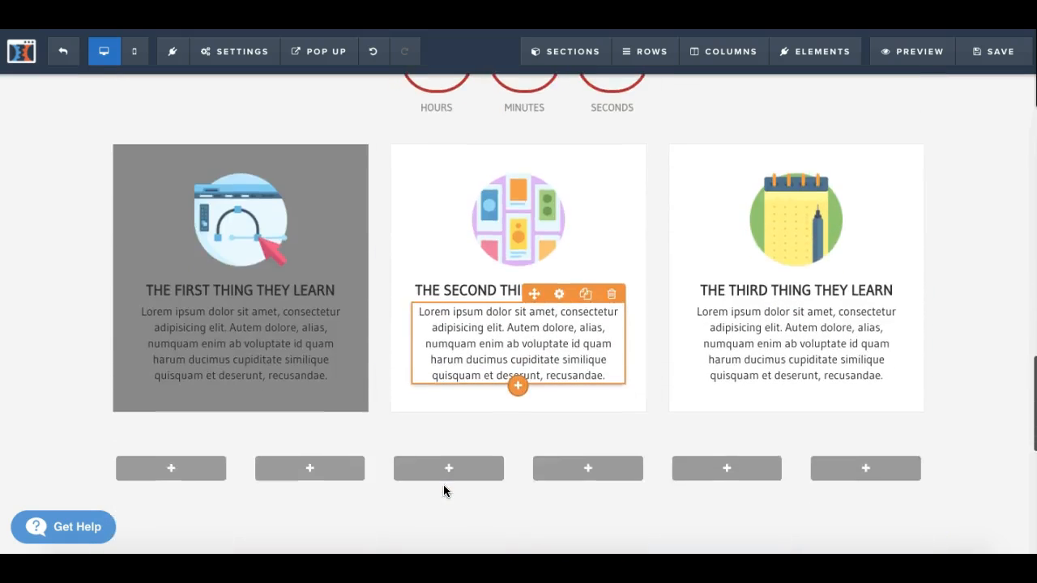
{"action": "scroll", "coordinate": [444, 491], "scroll_direction": "up", "scroll_amount": 2}
{"action": "scroll", "coordinate": [444, 490], "scroll_direction": "down", "scroll_amount": 3}
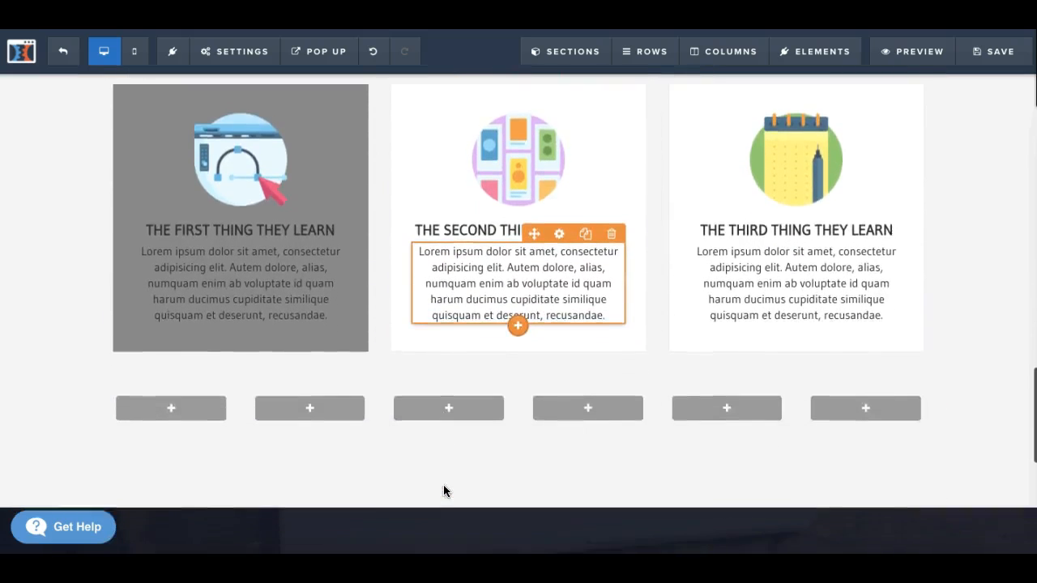
{"action": "scroll", "coordinate": [444, 490], "scroll_direction": "up", "scroll_amount": 1}
{"action": "left_click", "coordinate": [277, 284]}
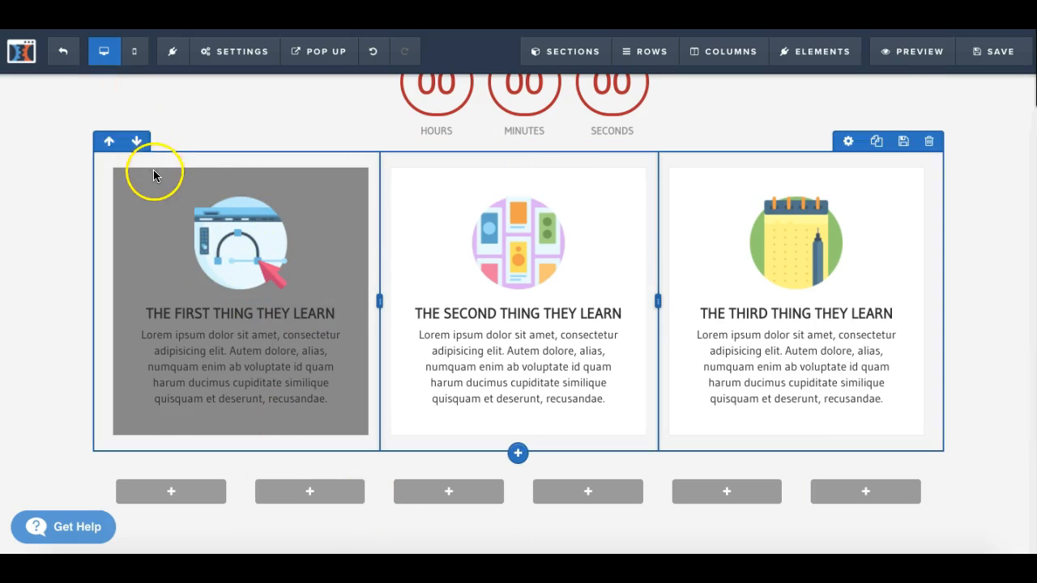
{"action": "left_click", "coordinate": [137, 144]}
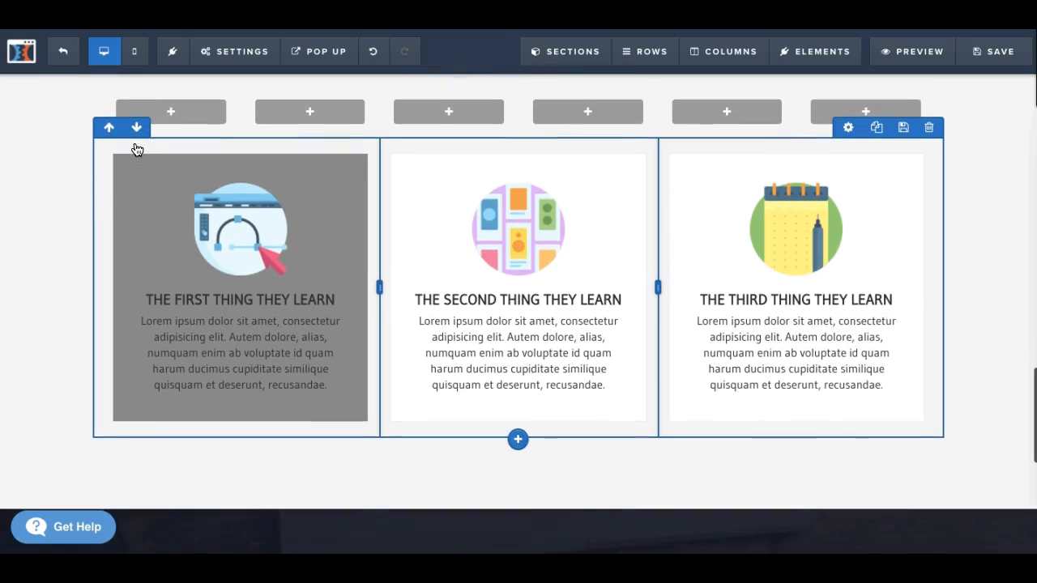
Step: Review the squeeze page from the success story and footer back up to the optin form
{"action": "scroll", "coordinate": [639, 373], "scroll_direction": "down", "scroll_amount": 6}
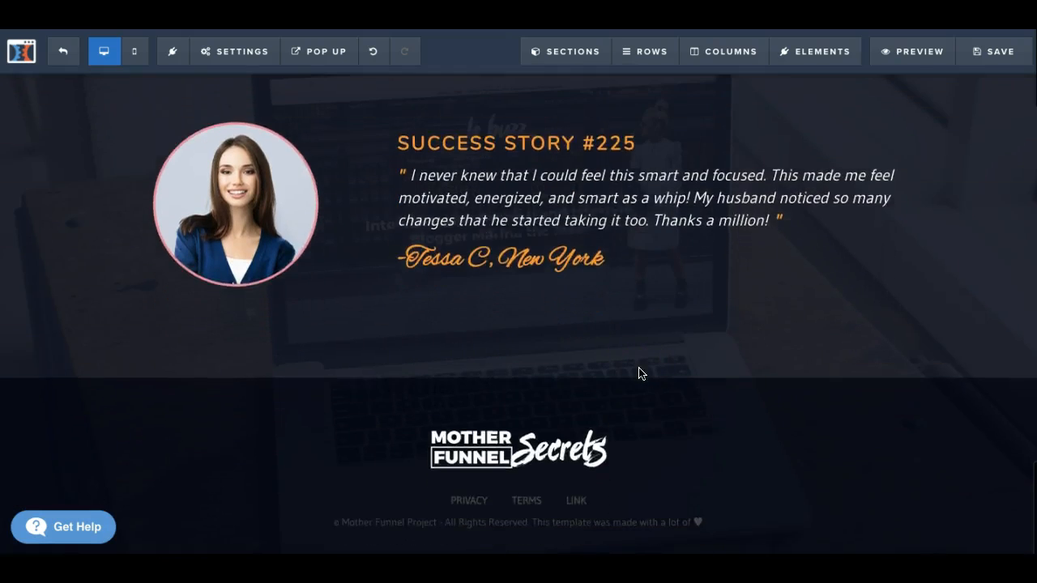
{"action": "scroll", "coordinate": [639, 373], "scroll_direction": "up", "scroll_amount": 4}
{"action": "scroll", "coordinate": [639, 374], "scroll_direction": "down", "scroll_amount": 2}
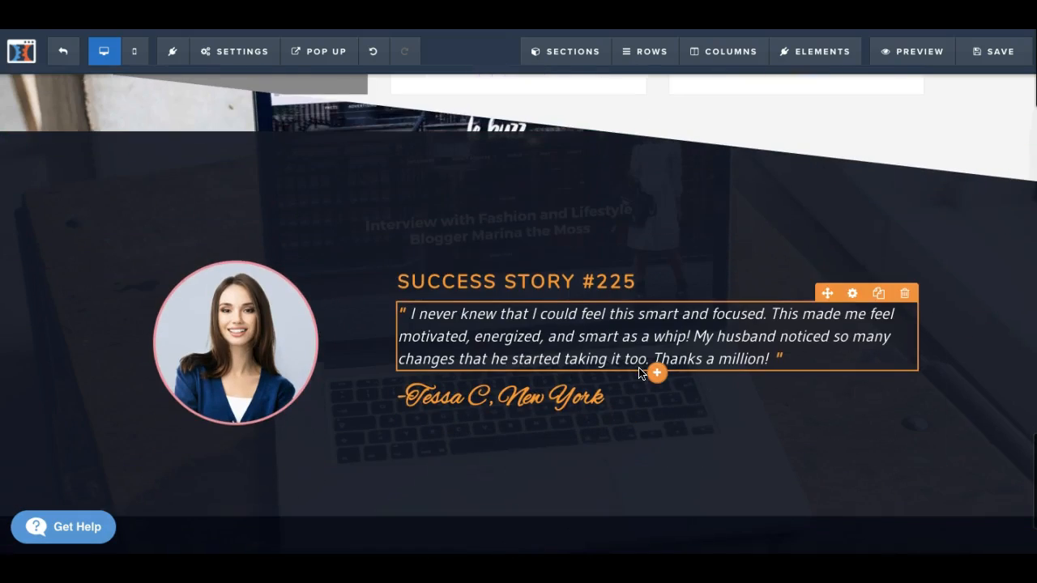
{"action": "mouse_move", "coordinate": [807, 58]}
{"action": "scroll", "coordinate": [652, 227], "scroll_direction": "up", "scroll_amount": 1}
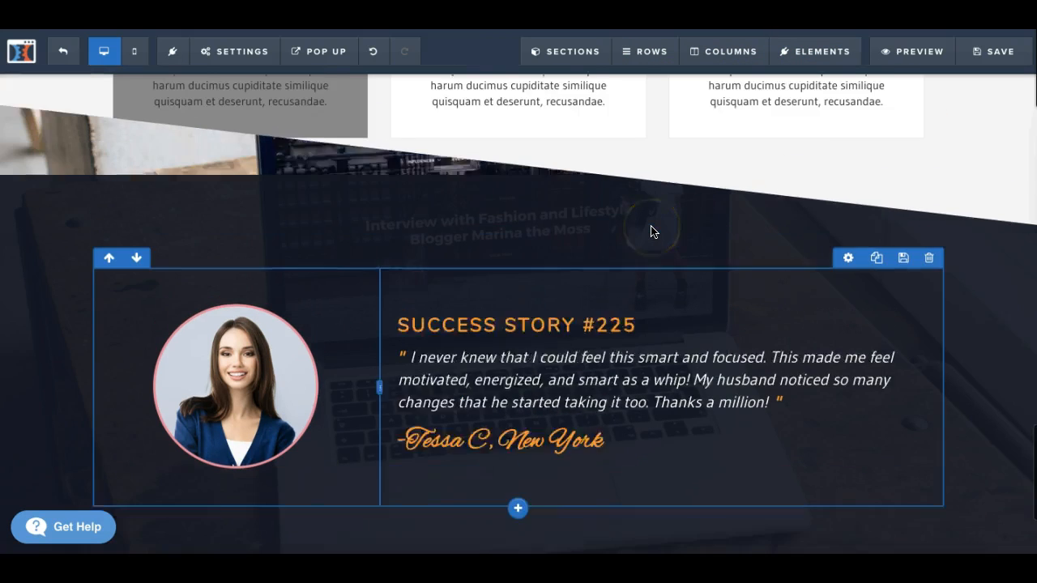
{"action": "scroll", "coordinate": [654, 232], "scroll_direction": "down", "scroll_amount": 1}
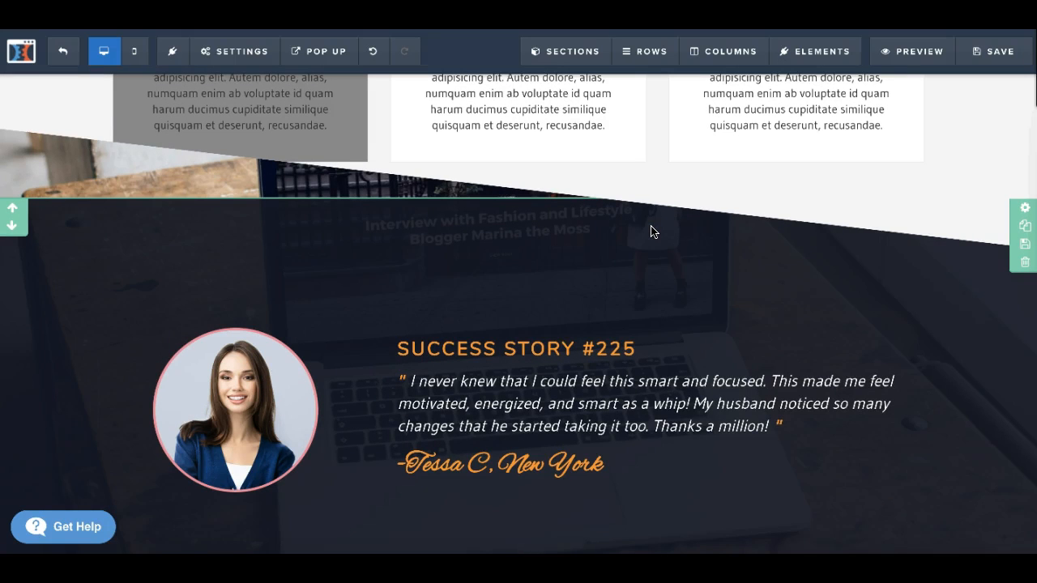
{"action": "scroll", "coordinate": [652, 232], "scroll_direction": "down", "scroll_amount": 3}
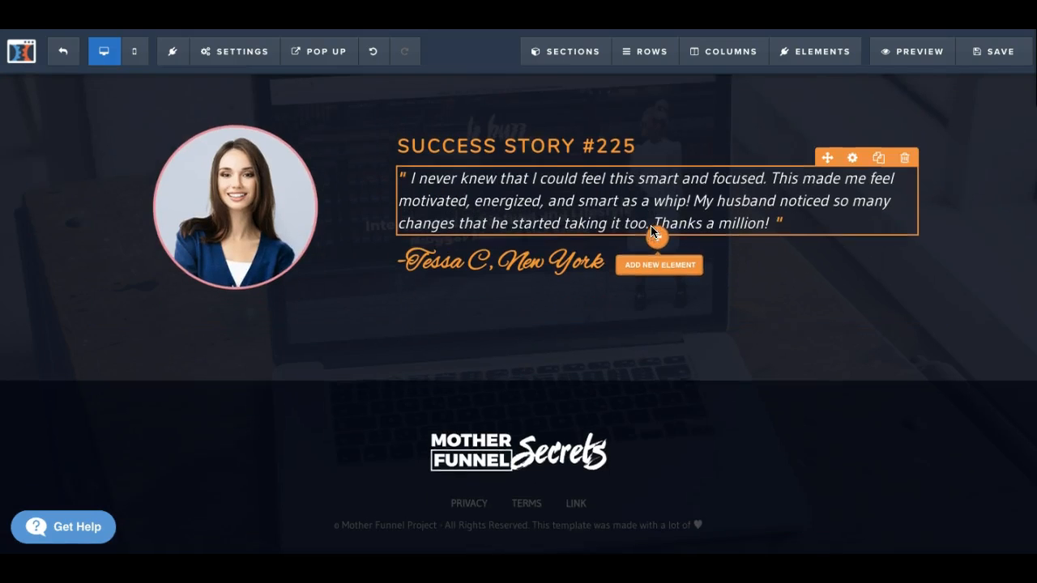
{"action": "scroll", "coordinate": [653, 233], "scroll_direction": "up", "scroll_amount": 6}
{"action": "scroll", "coordinate": [651, 232], "scroll_direction": "up", "scroll_amount": 10}
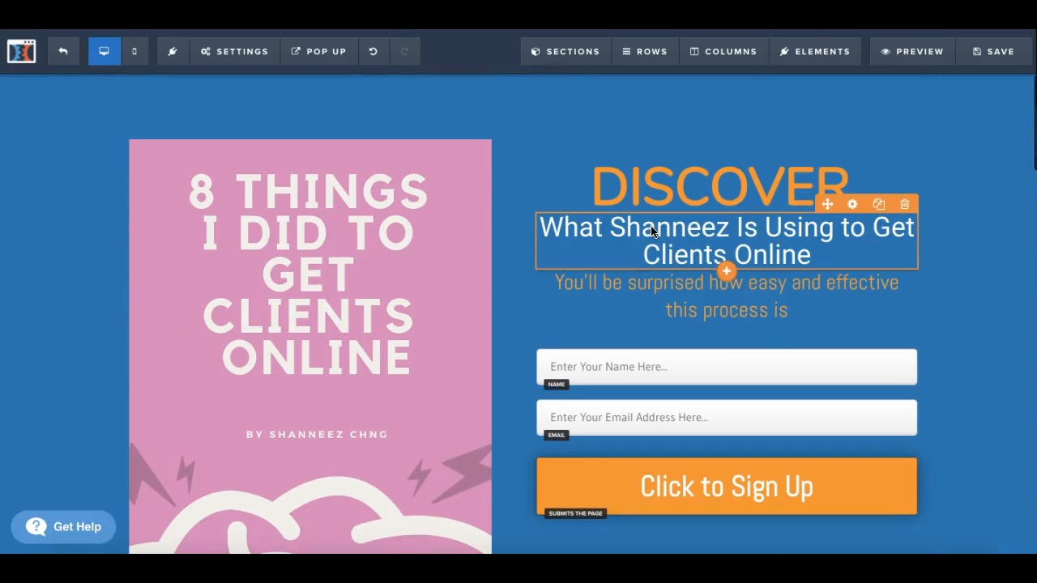
{"action": "mouse_move", "coordinate": [62, 552]}
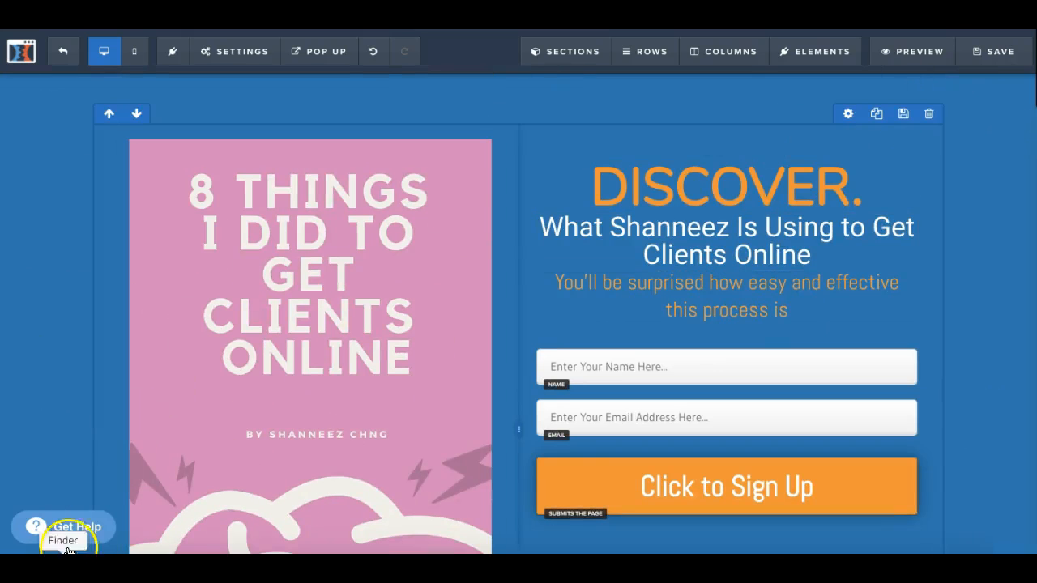